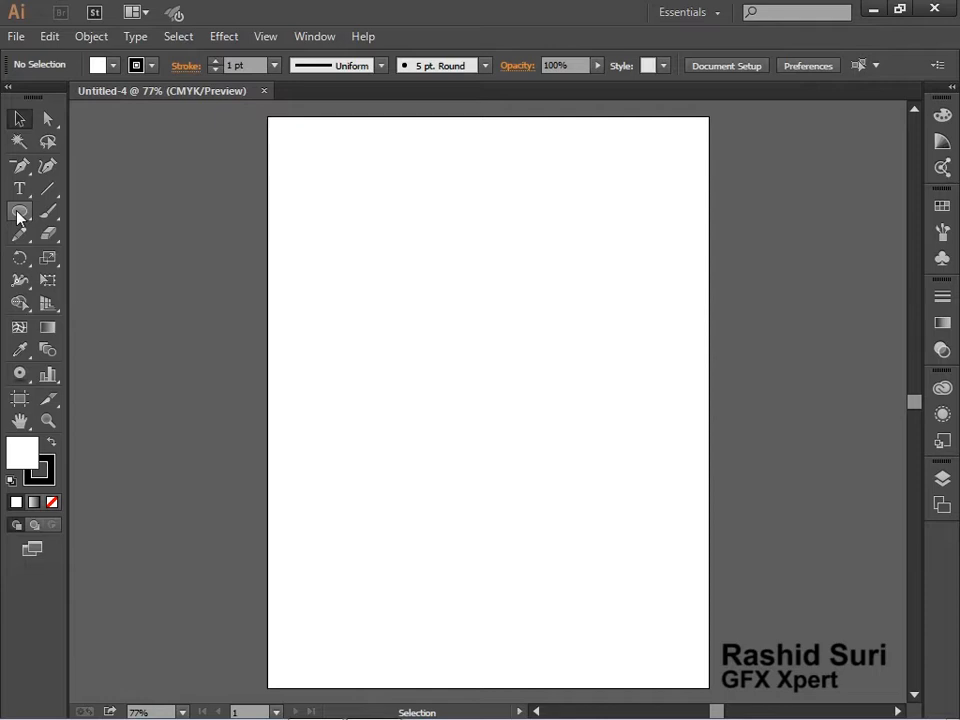
Draw a rectangle about 391 by 239 pt in the middle of the artboard and open Split Into Grid for it
left_click_drag(342, 260, 625, 432)
left_click(471, 287, "ctrl")
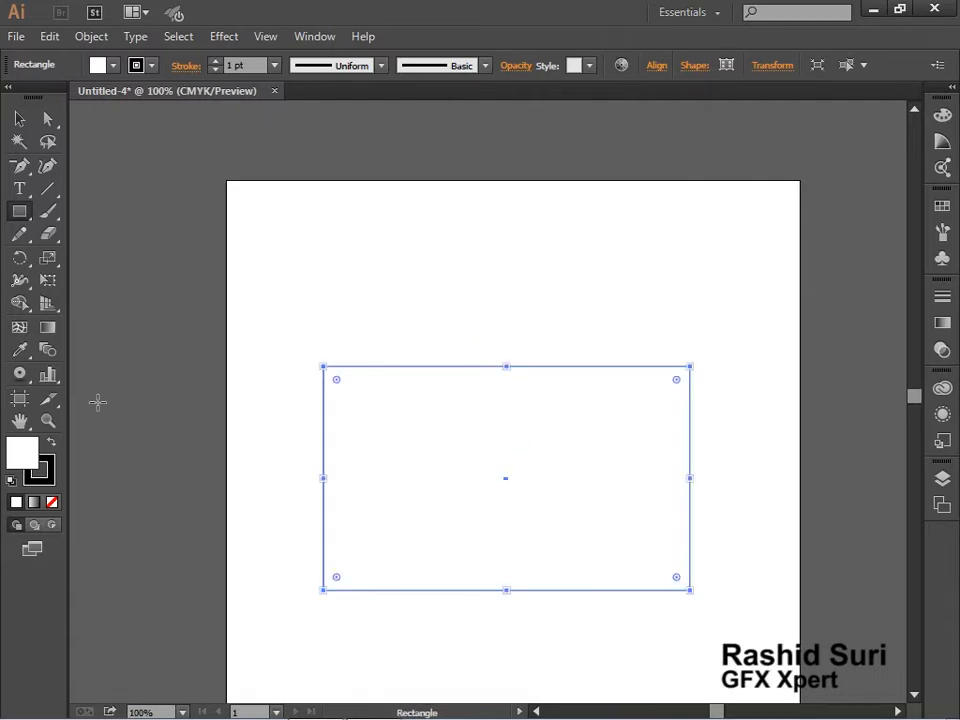
left_click(91, 36)
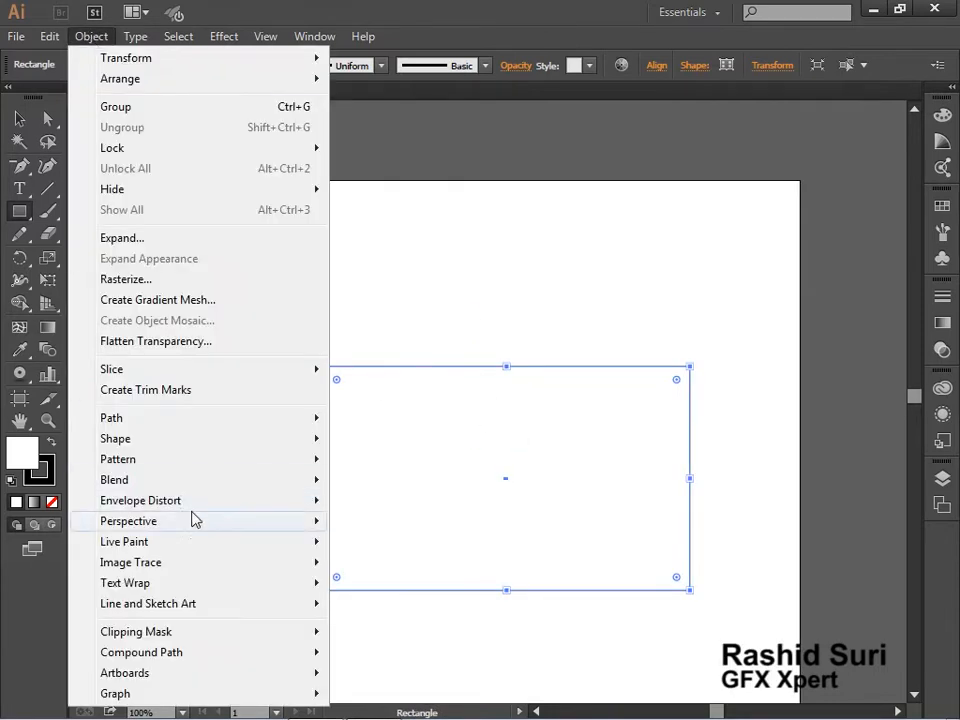
mouse_move(163, 426)
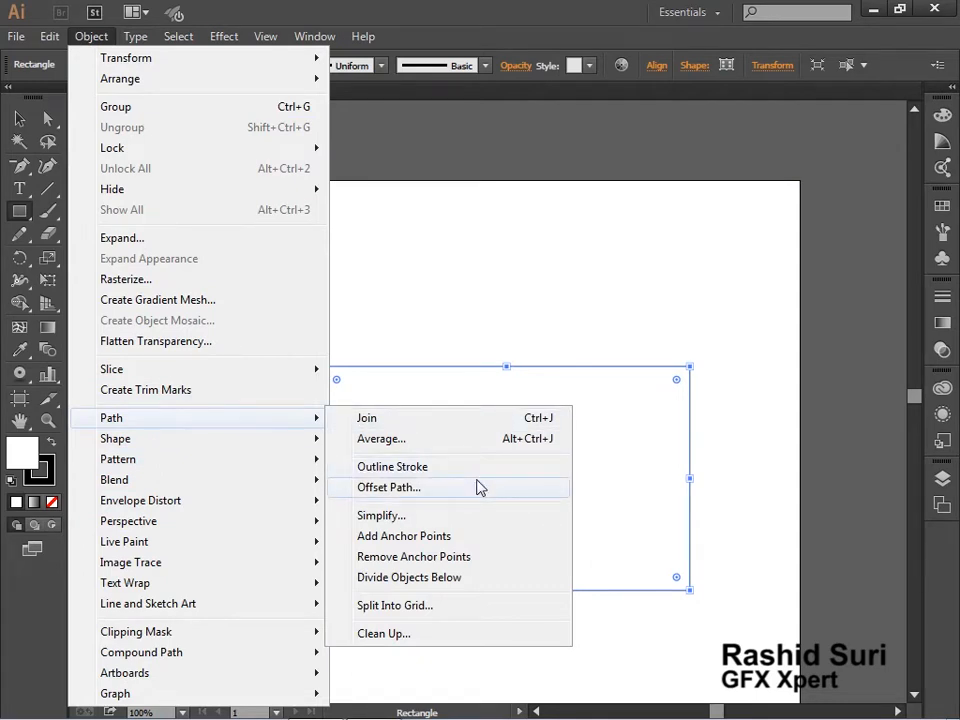
left_click(476, 605)
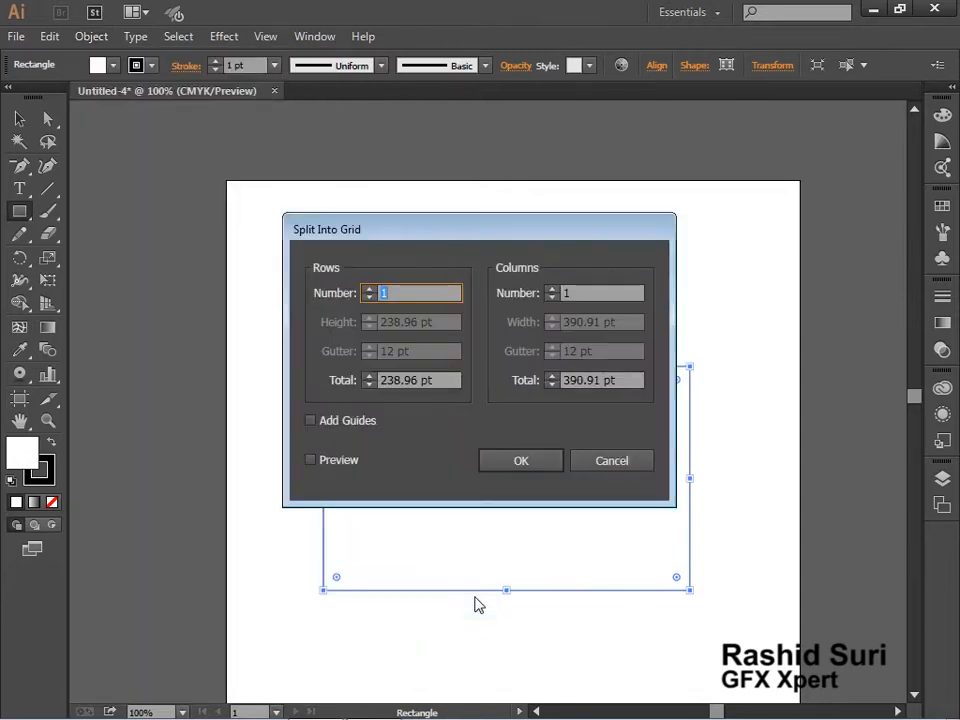
left_click_drag(493, 229, 309, 133)
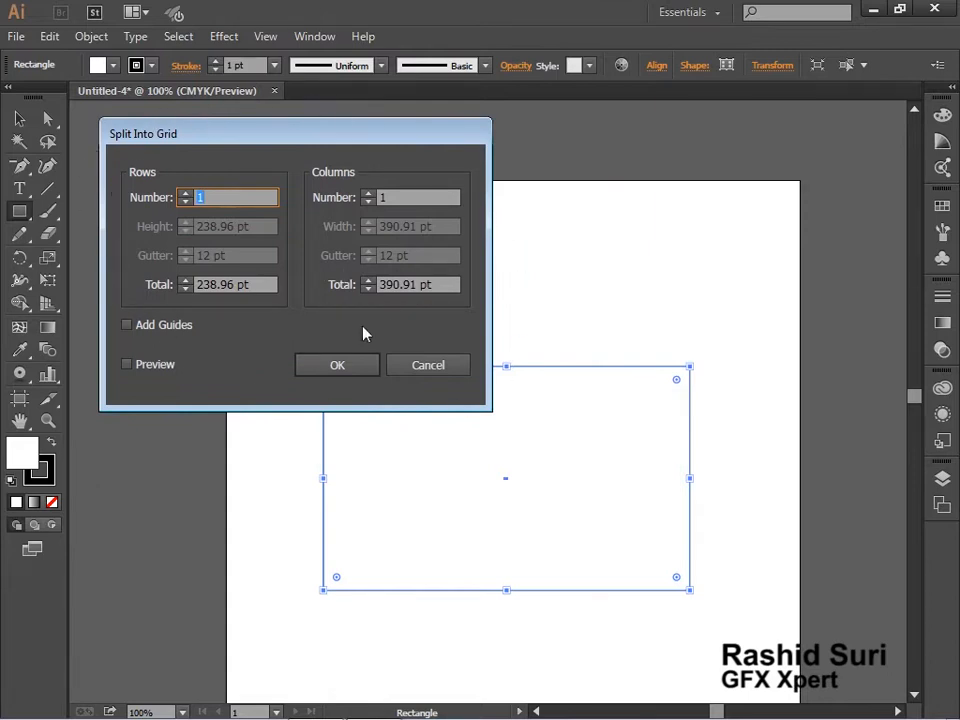
left_click_drag(356, 135, 356, 126)
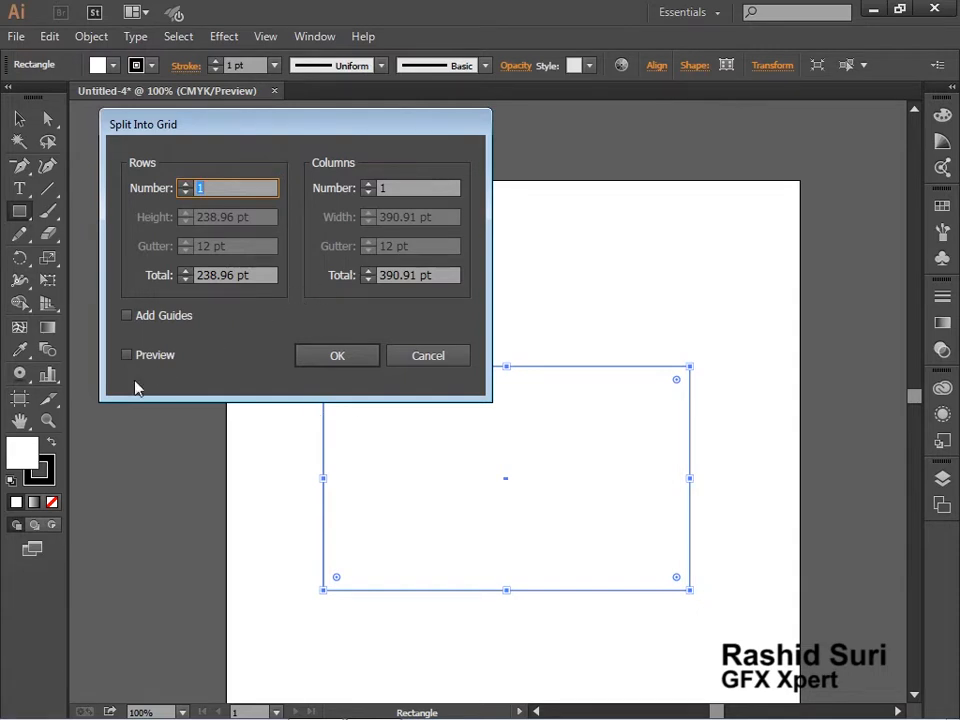
Turn on the grid preview and divide the rectangle into 7 columns
left_click(367, 185)
left_click(367, 185)
left_click(367, 185)
left_click(367, 185)
left_click(127, 355)
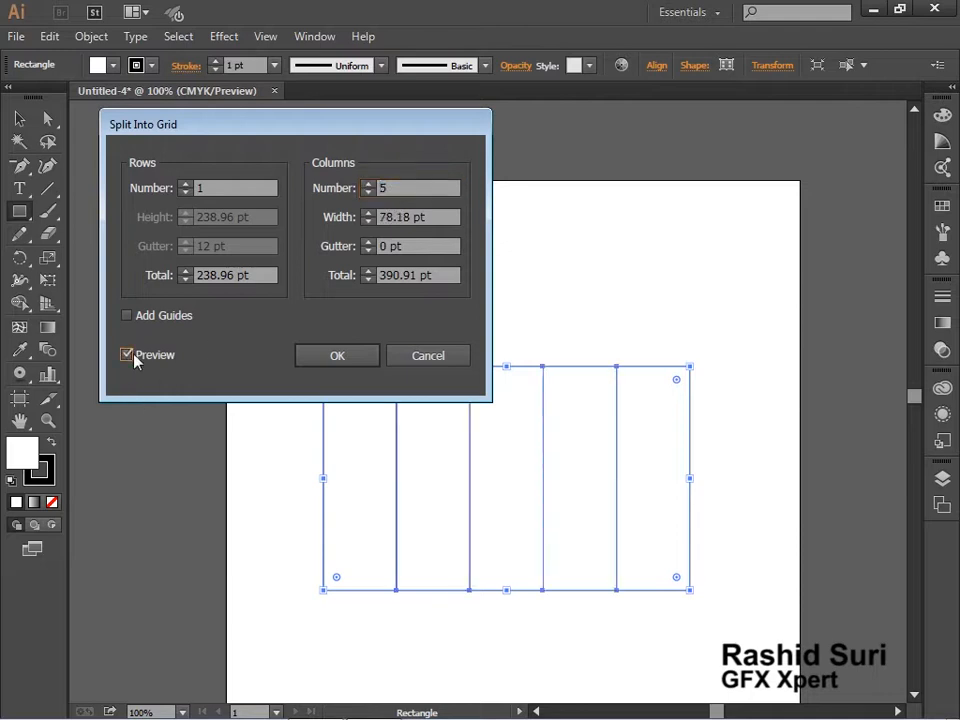
left_click(367, 184)
left_click(367, 184)
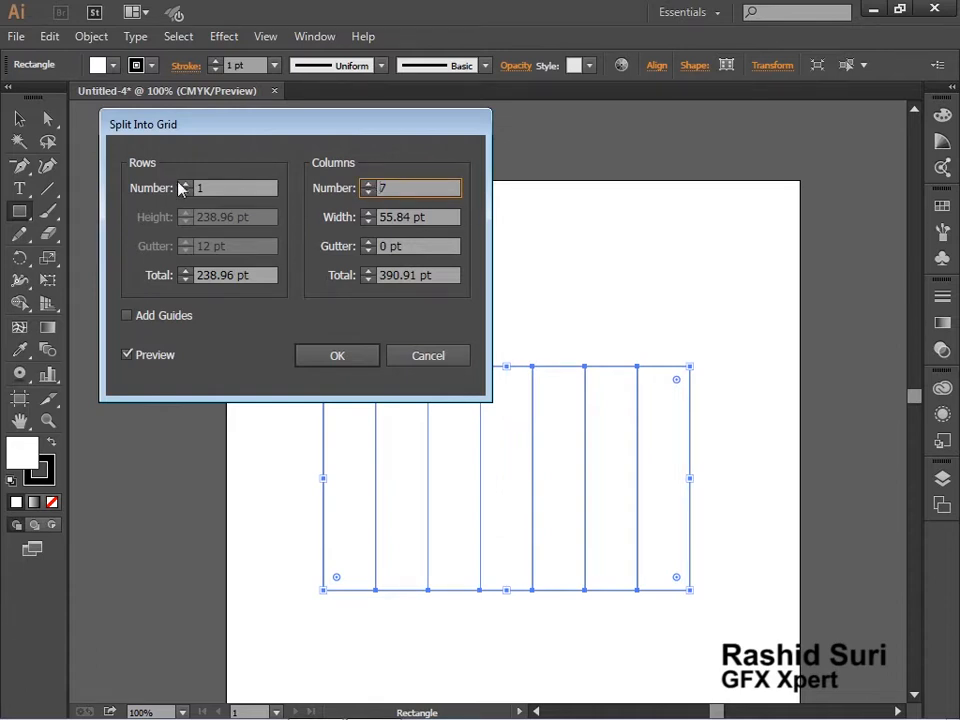
Divide the rectangle into 5 rows, keeping the dialog clear of the previewed grid
left_click(184, 185)
left_click(184, 185)
left_click(184, 185)
left_click(185, 185)
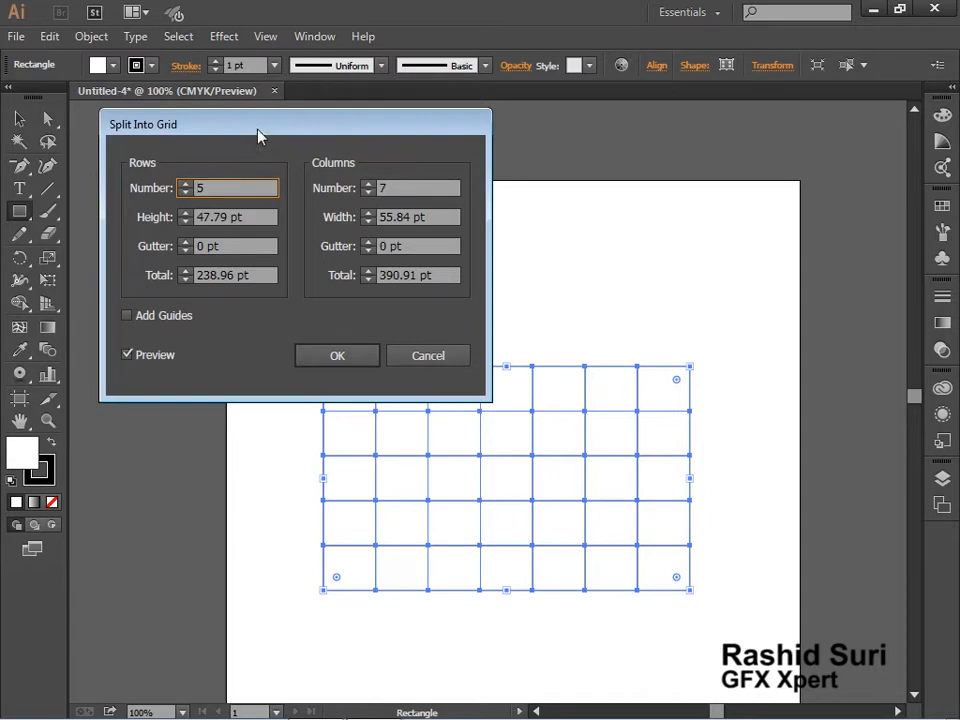
left_click_drag(258, 135, 247, 126)
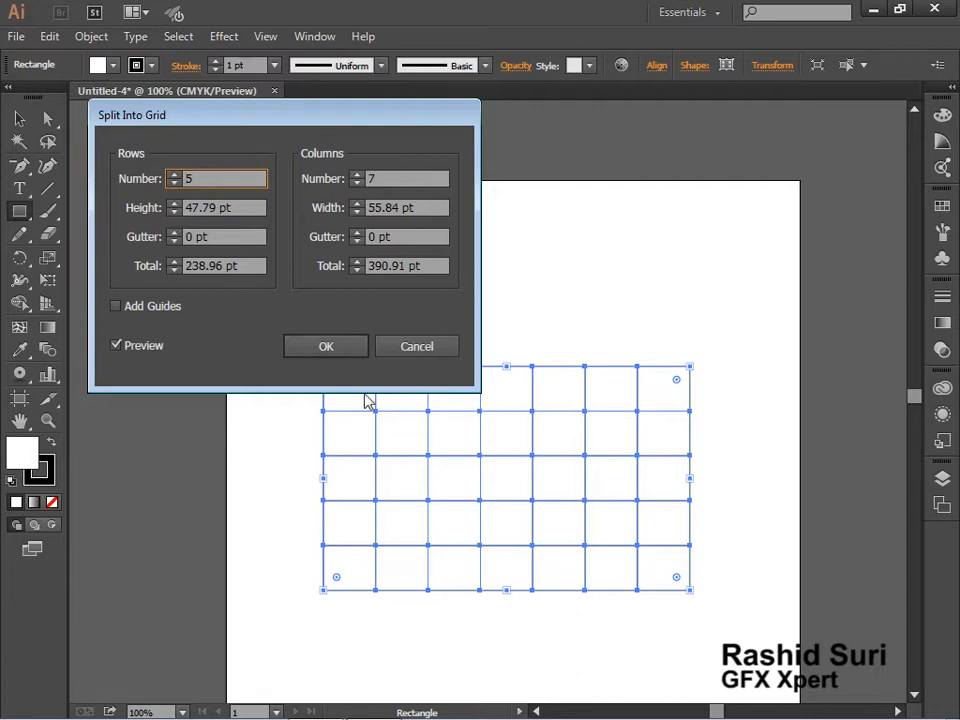
Set the column gutter and the row gutter to 4 pt each and apply the grid split
left_click(358, 232)
left_click(358, 232)
left_click(359, 233)
left_click(359, 233)
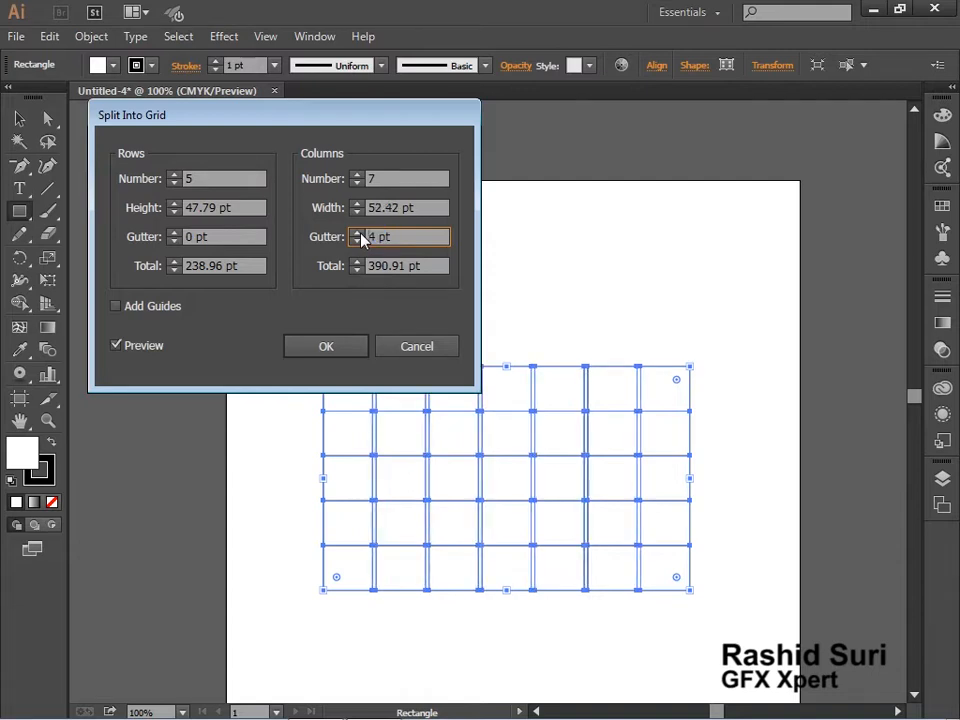
left_click(175, 234)
left_click(175, 234)
left_click(175, 236)
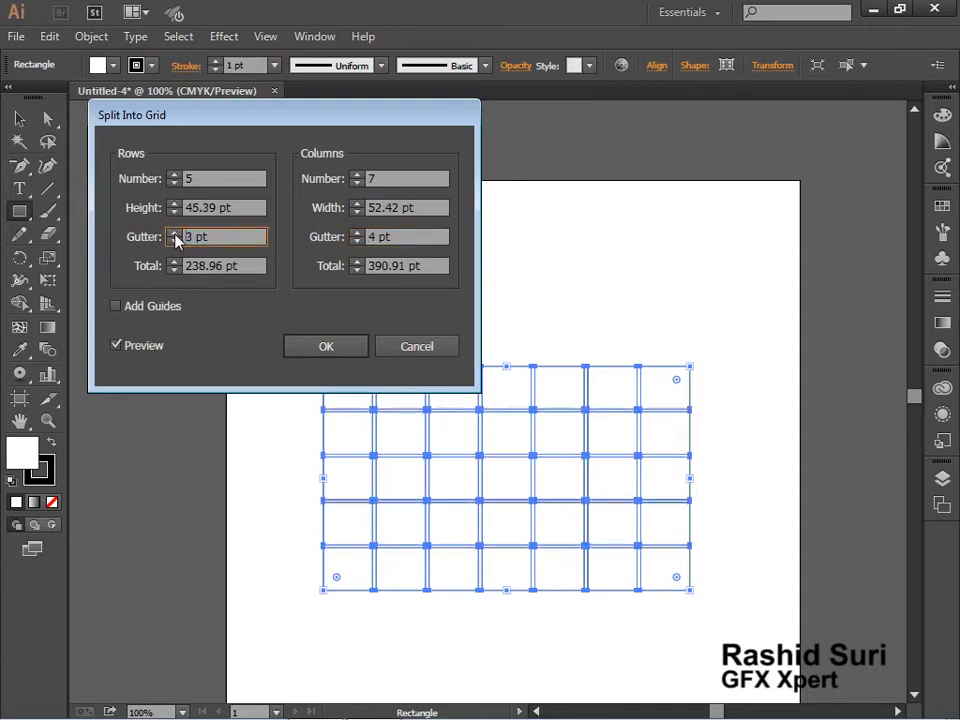
left_click(175, 236)
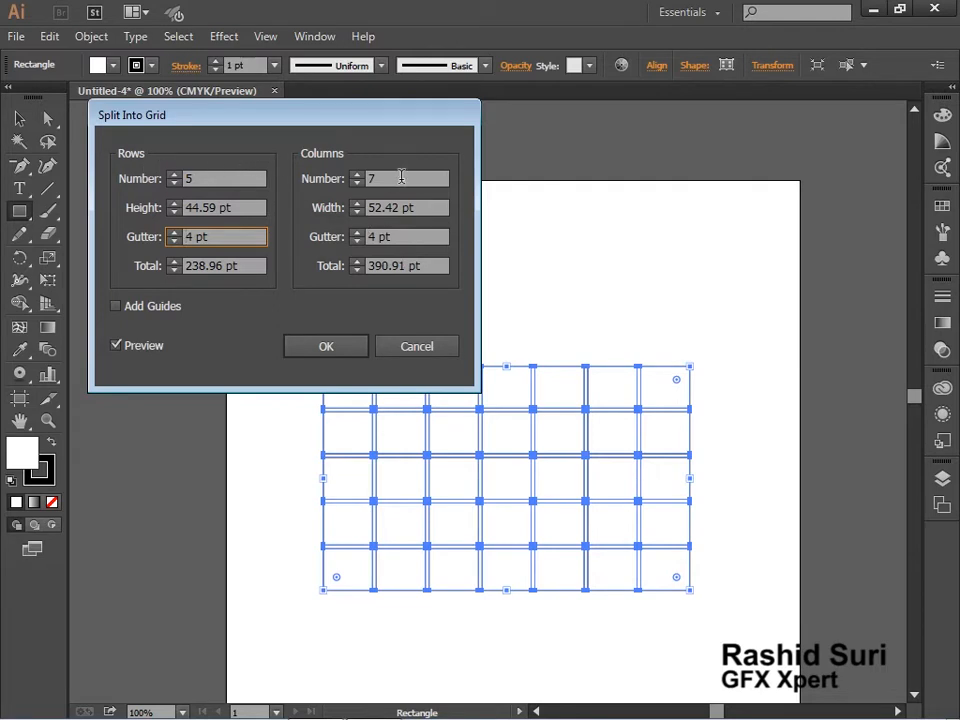
left_click(322, 356)
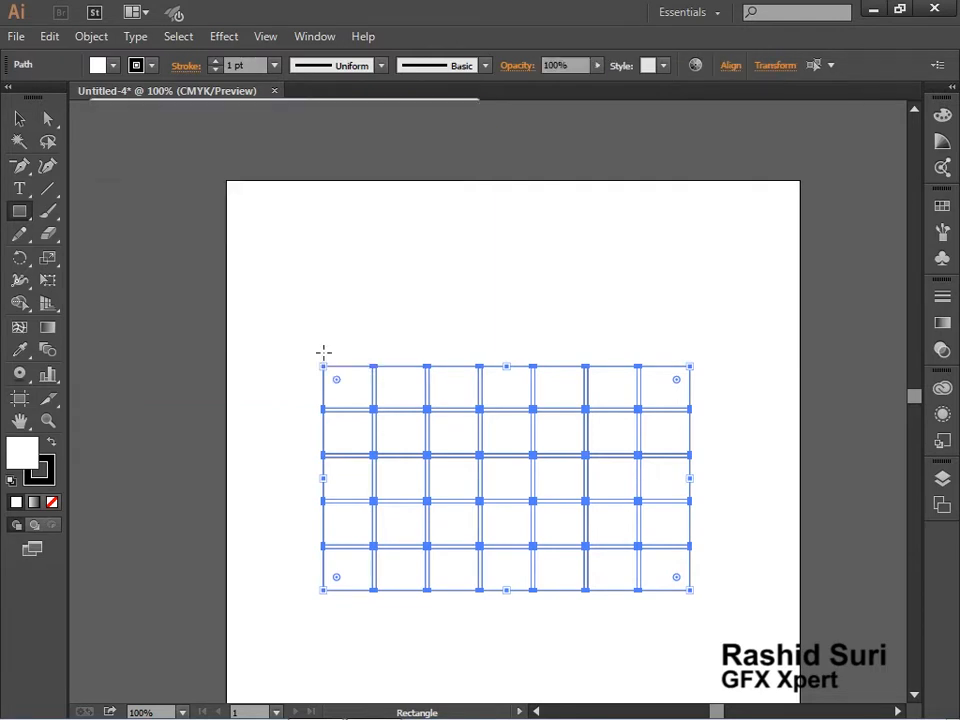
Select all the grid cells, fill them with a light brown swatch and deselect them
left_click(19, 118)
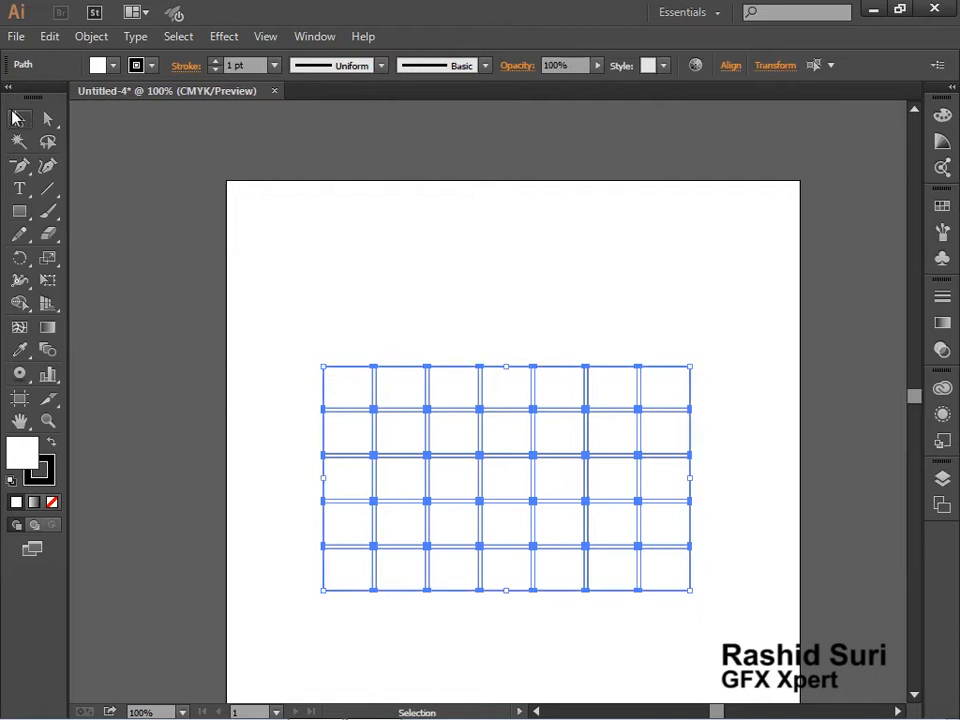
left_click(311, 264)
key("ctrl+space")
left_click(489, 444)
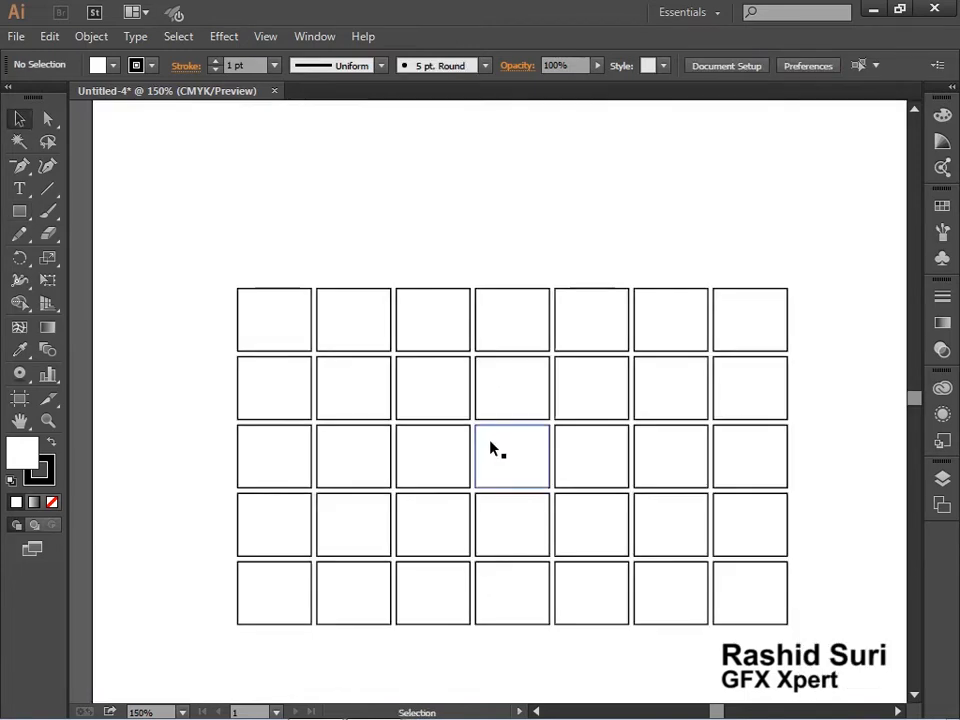
left_click(300, 318)
left_click(345, 310)
left_click(405, 306)
left_click_drag(221, 238, 885, 671)
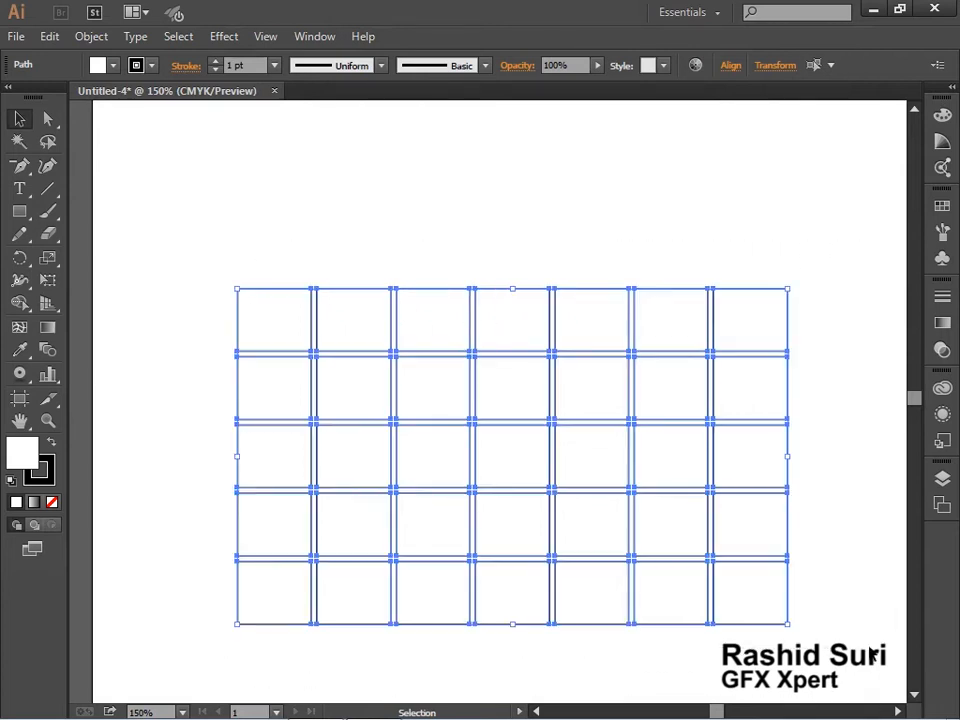
left_click(939, 208)
left_click(801, 274)
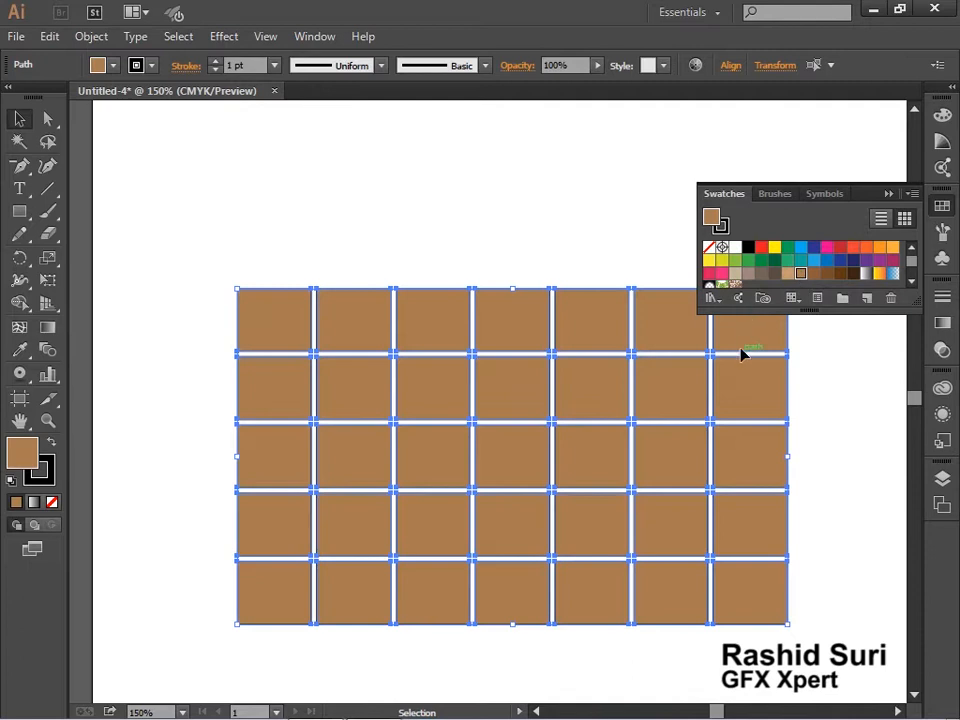
left_click(491, 255)
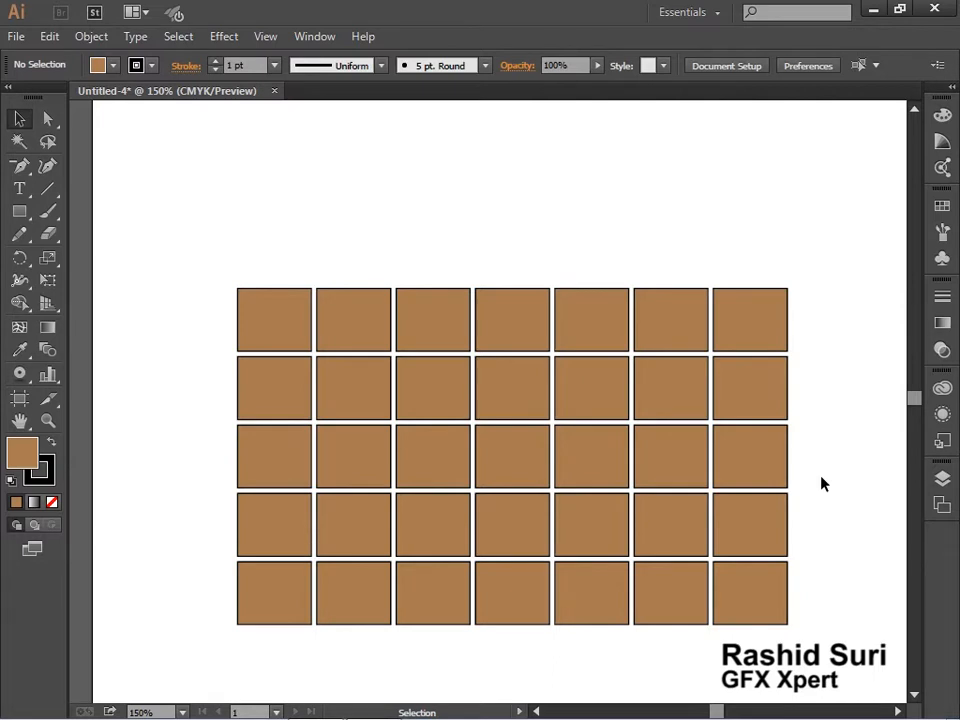
Group all the brown grid cells and move the group up to the top of the artboard
key("alt+space")
left_click(644, 501, "ctrl+alt")
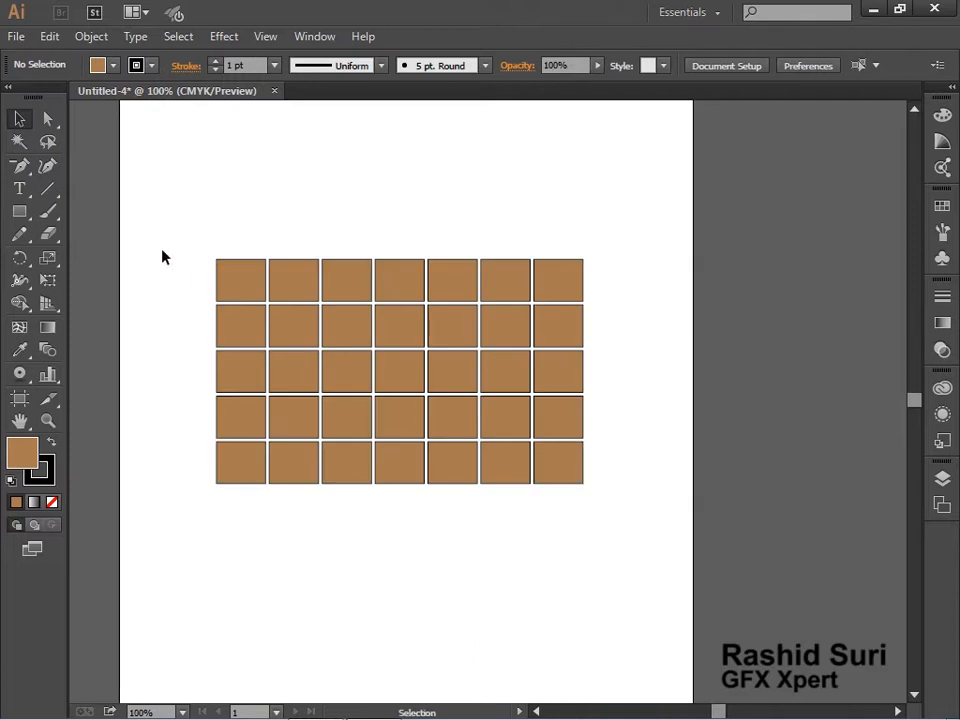
left_click_drag(171, 231, 757, 576)
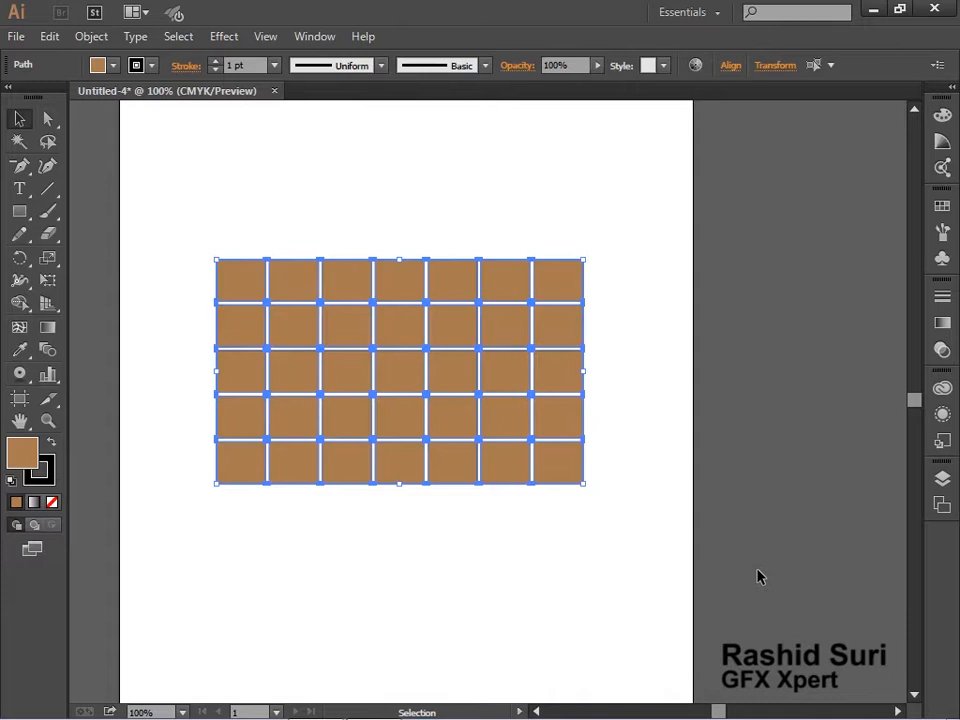
key("ctrl+g")
key("ctrl+shift+a")
left_click_drag(326, 407, 160, 125)
left_click_drag(428, 335, 437, 339)
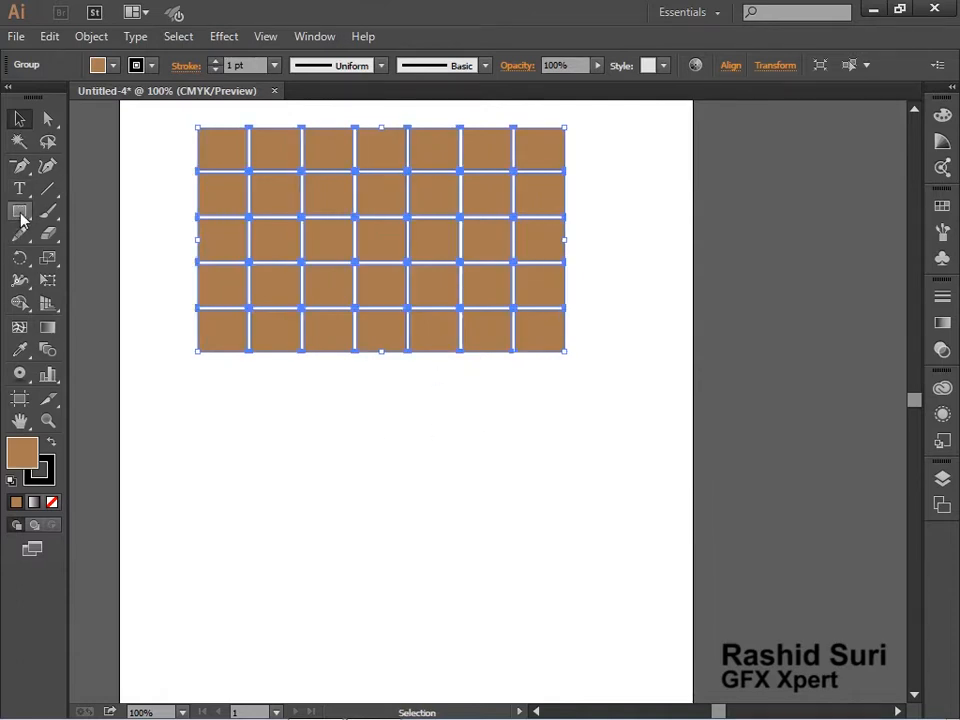
Draw a hexagon with the Polygon tool below the grid and remove its fill
left_click_drag(21, 215, 64, 279)
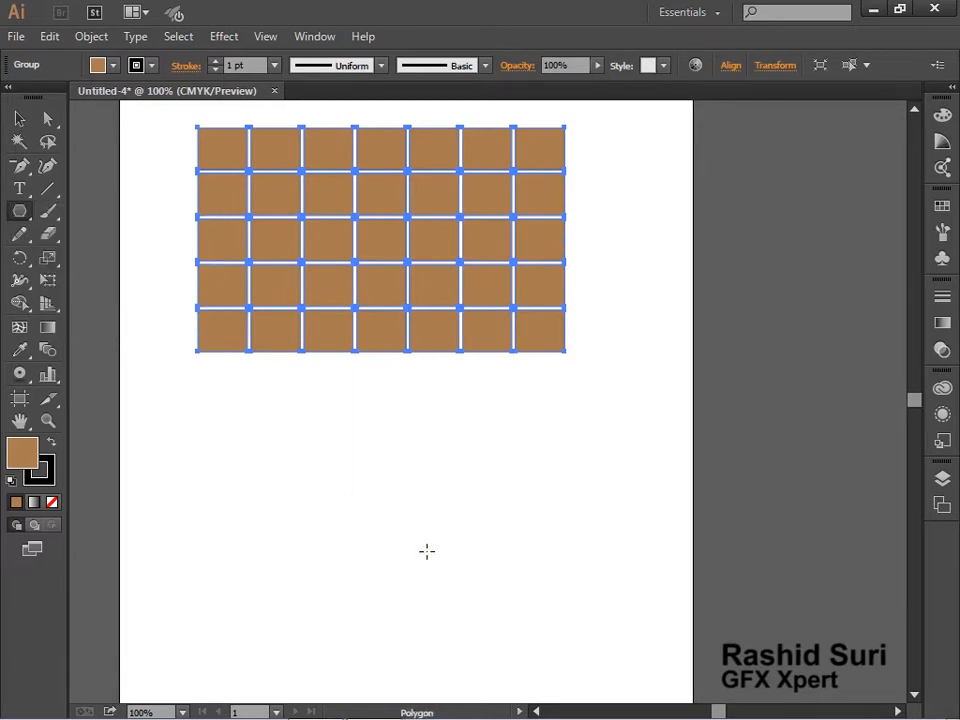
left_click_drag(389, 521, 453, 590)
key("ctrl+space")
left_click(384, 507)
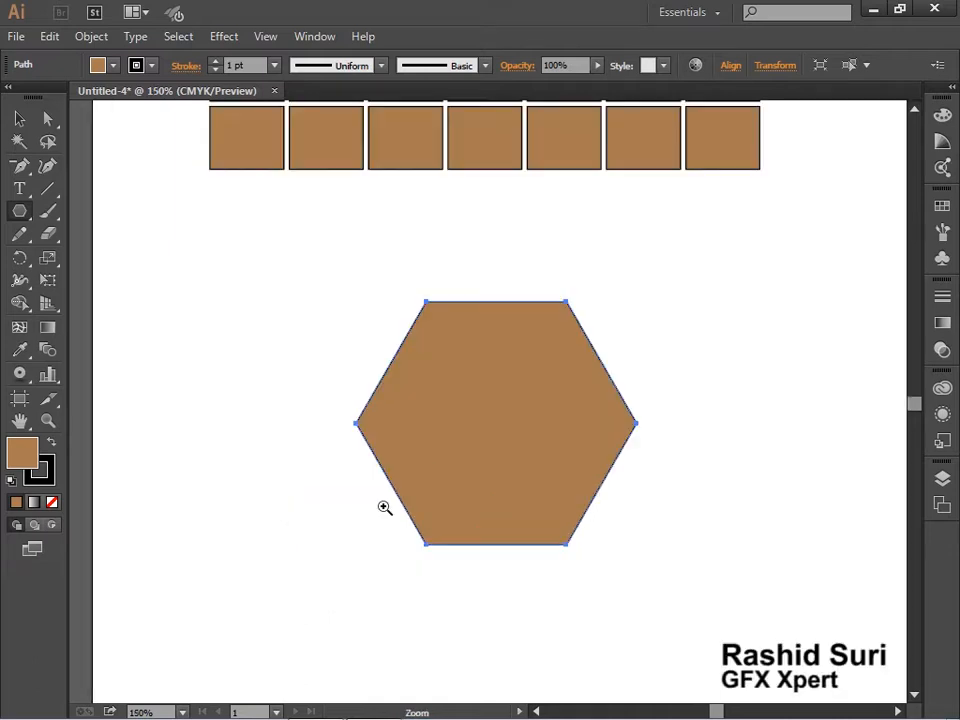
left_click(52, 503)
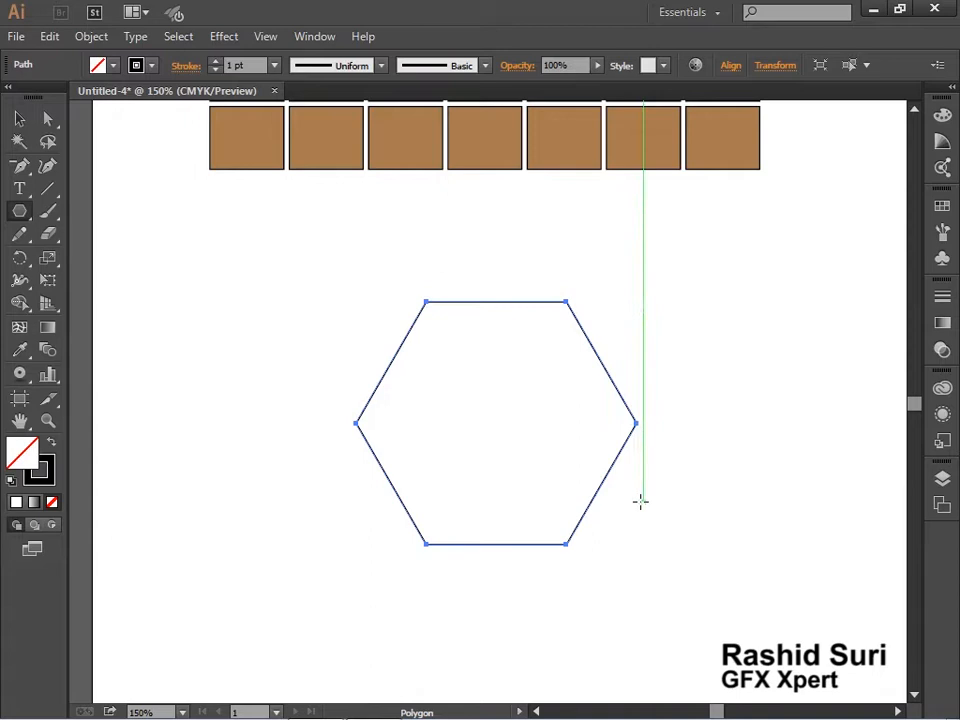
Open Offset Path for the hexagon and turn on the preview
left_click(91, 37)
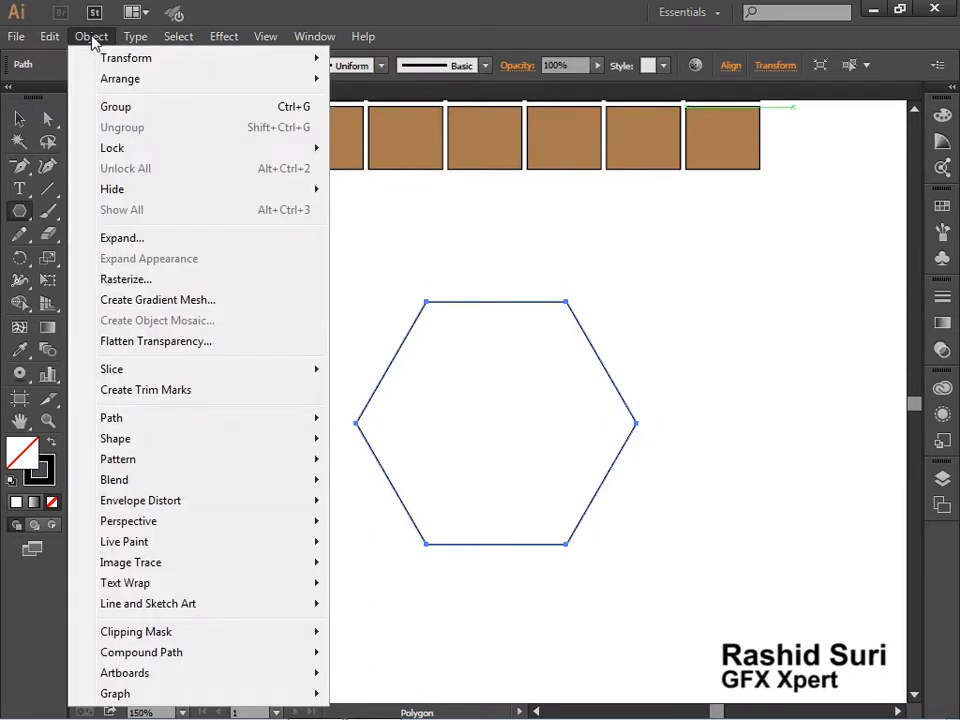
mouse_move(162, 430)
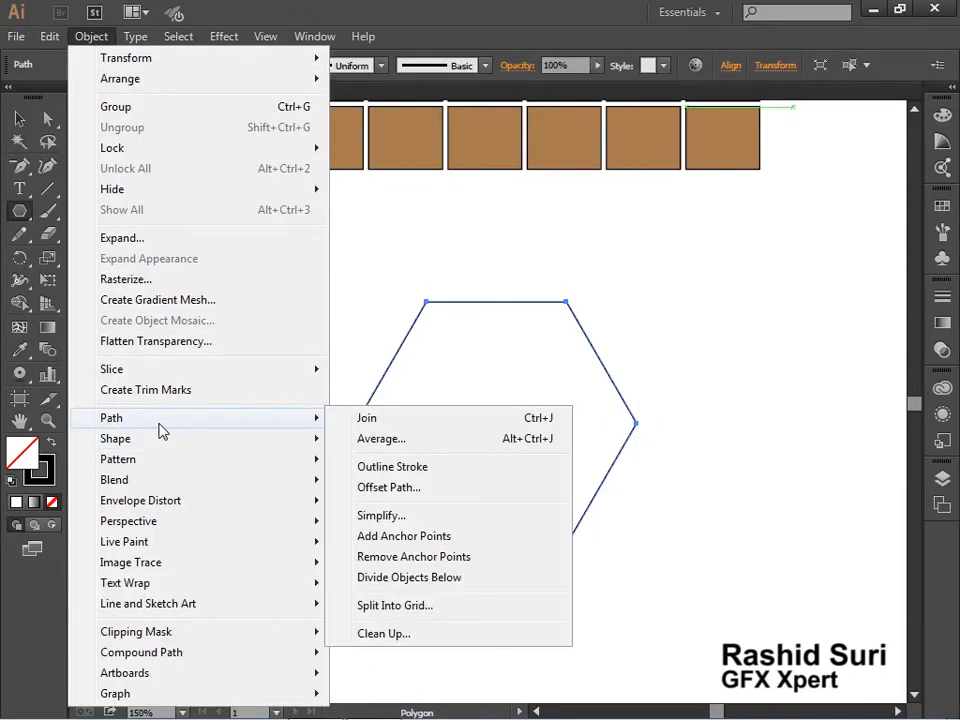
left_click(415, 493)
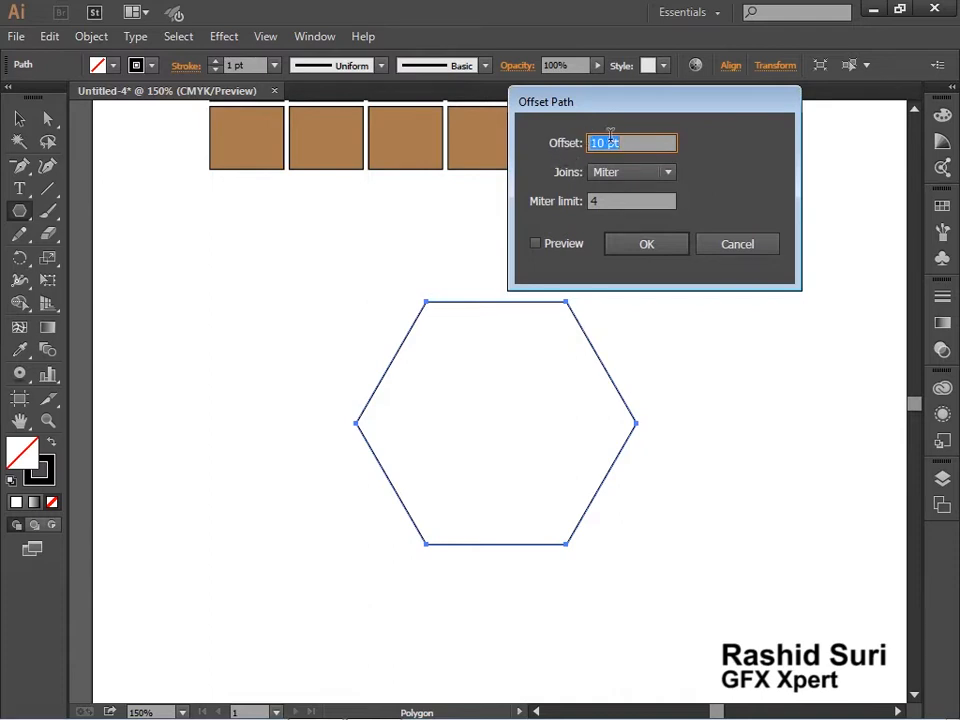
left_click(536, 244)
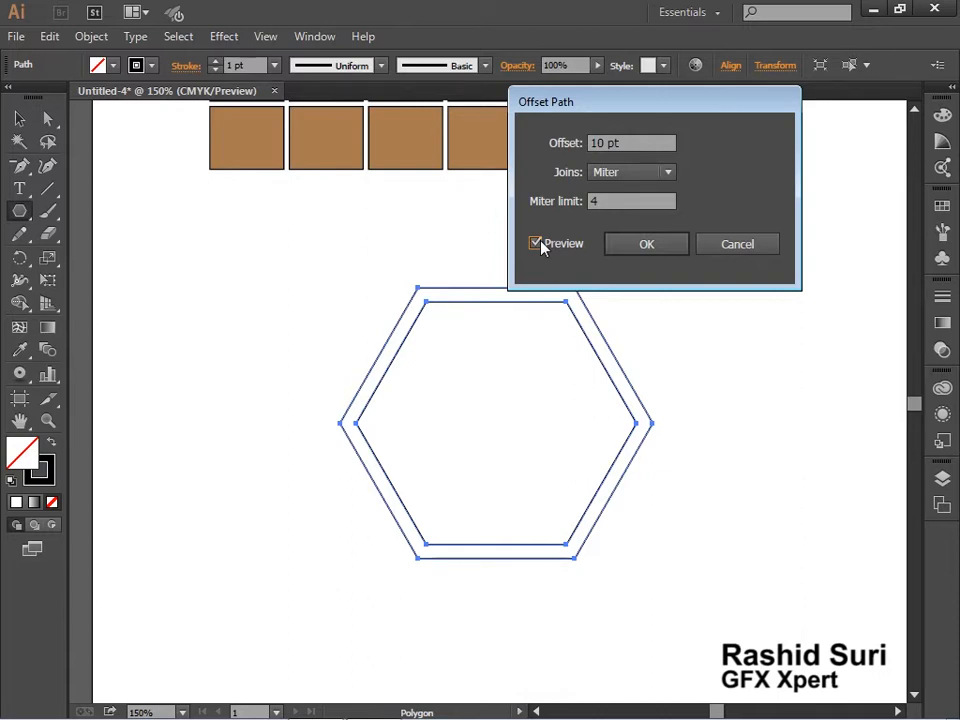
Try the Round and Bevel join styles on the hexagon's previewed offset
left_click(611, 175)
left_click(639, 220)
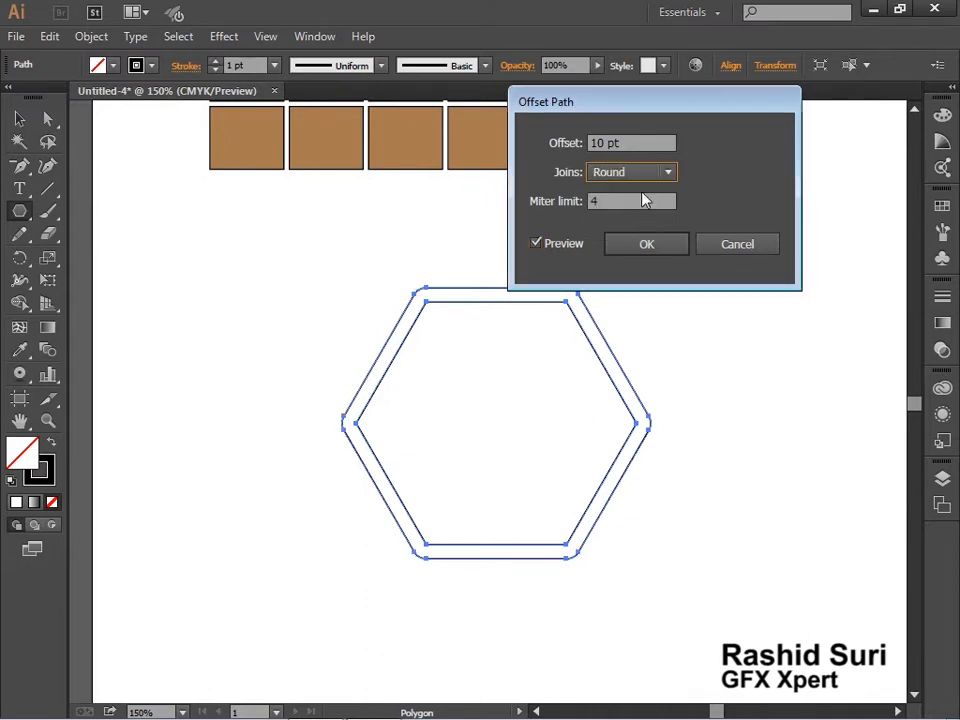
left_click(643, 177)
left_click(632, 235)
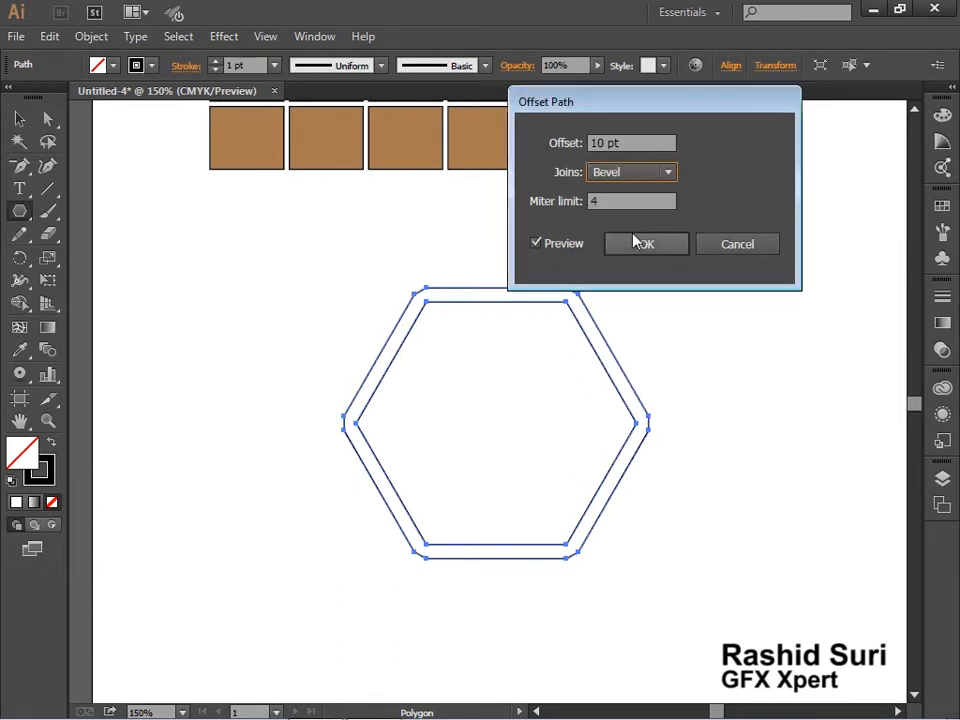
left_click(626, 175)
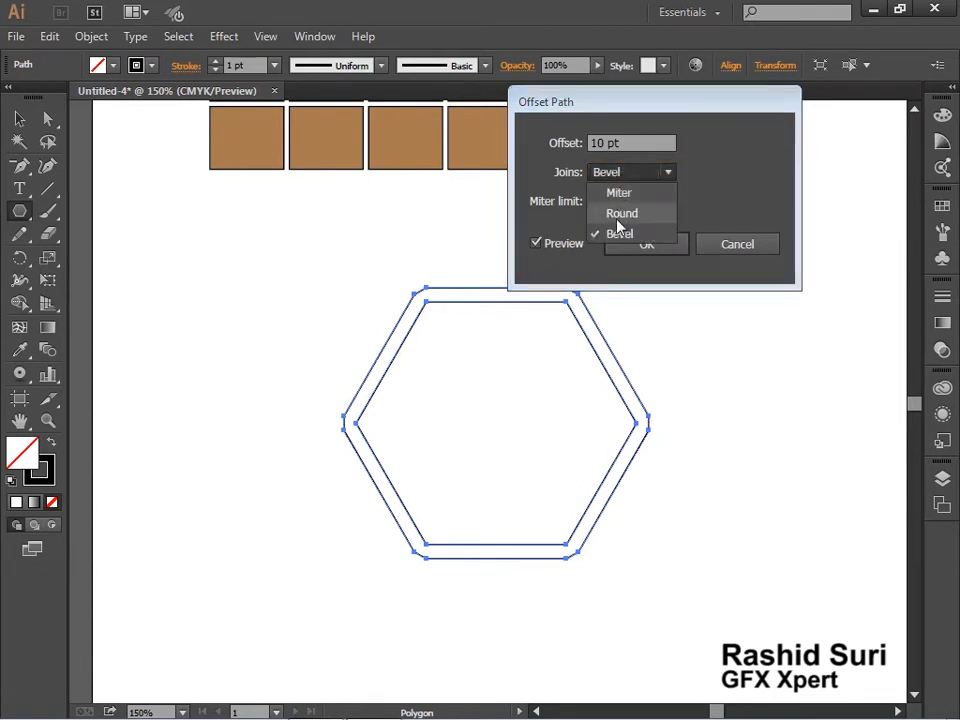
left_click(621, 220)
Set the joins to Miter, apply the 10 pt offset to the hexagon and switch to the Selection tool
left_click(629, 176)
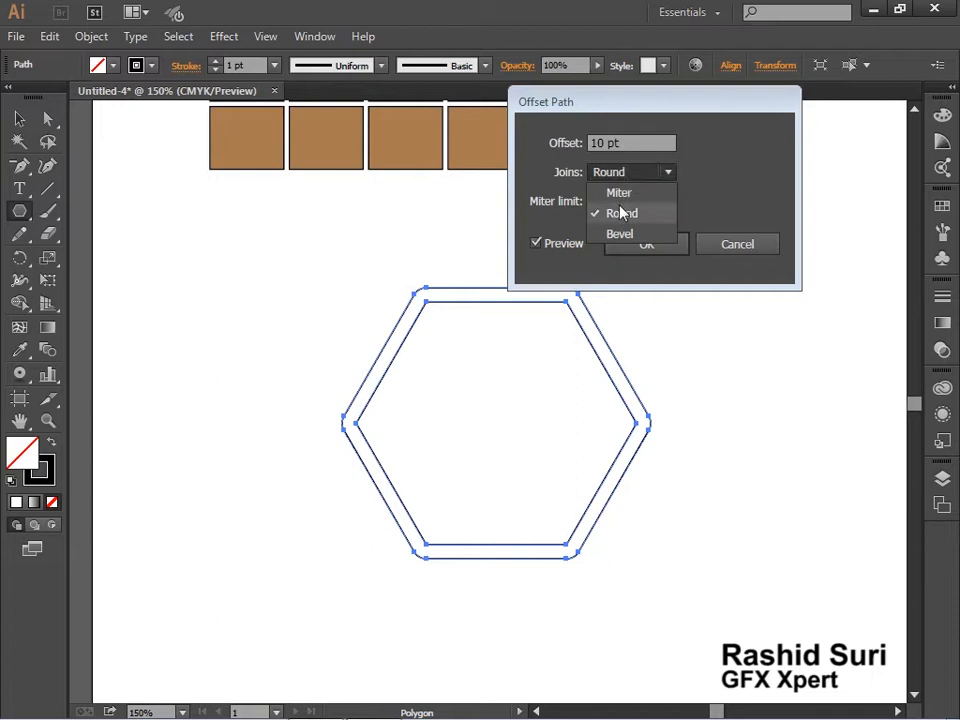
left_click(631, 192)
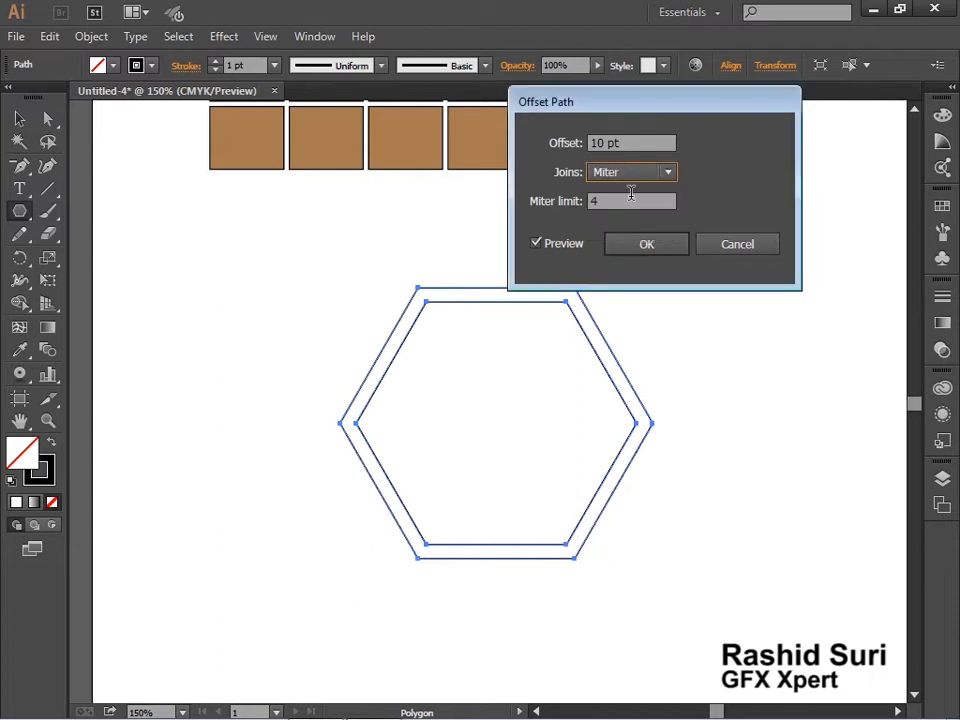
left_click(646, 247)
left_click(19, 118)
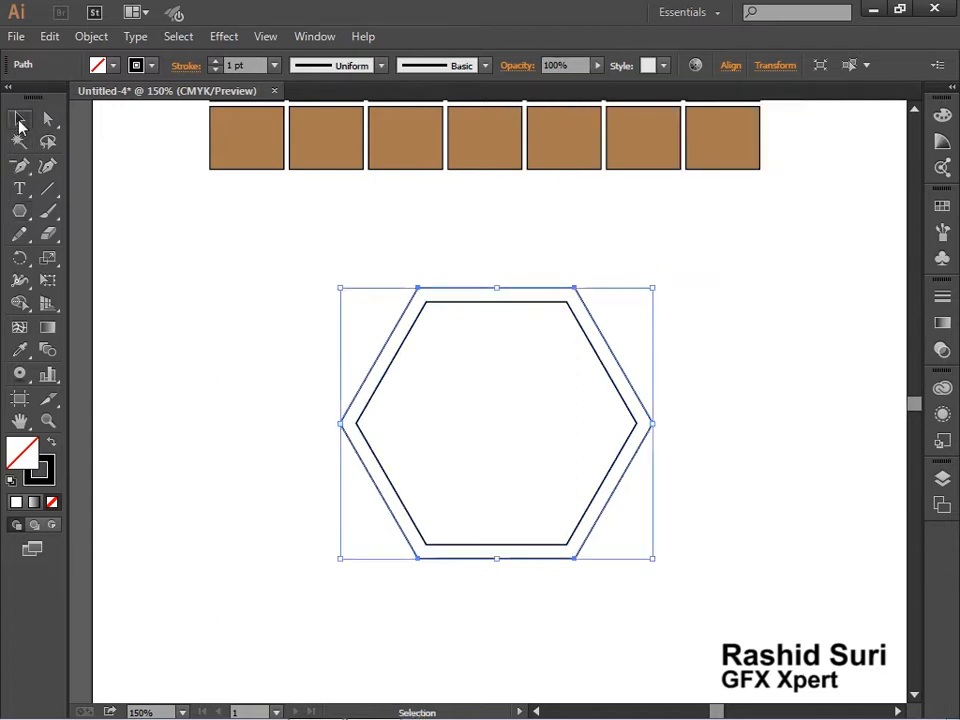
Offset the outer hexagon's path by 10 pt with Miter joins, using the preview, to add a third hexagon
left_click(555, 353)
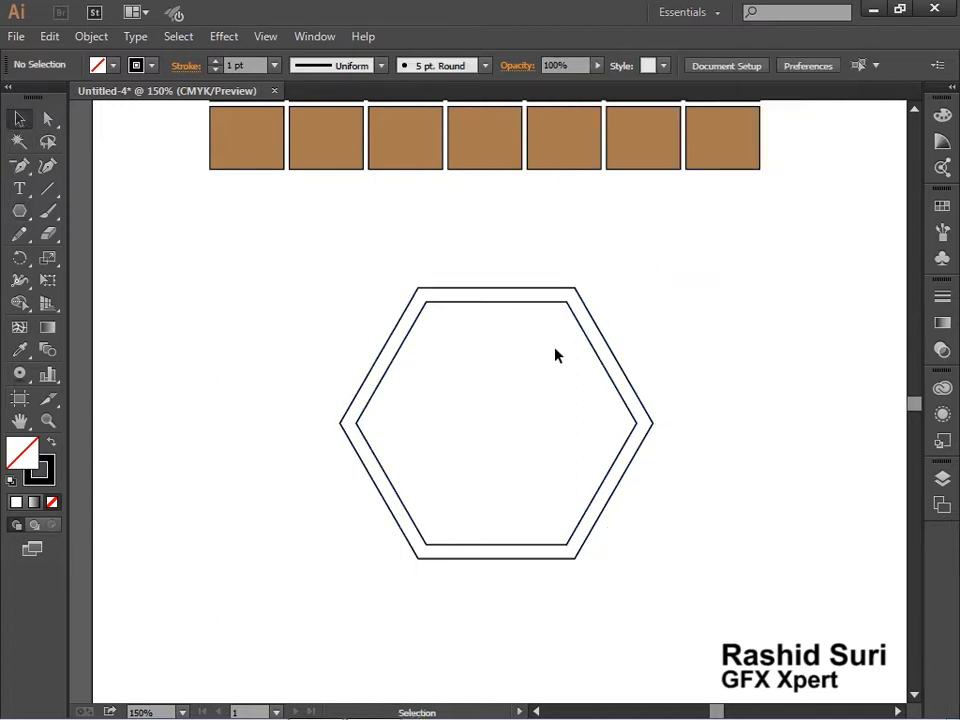
left_click(459, 303)
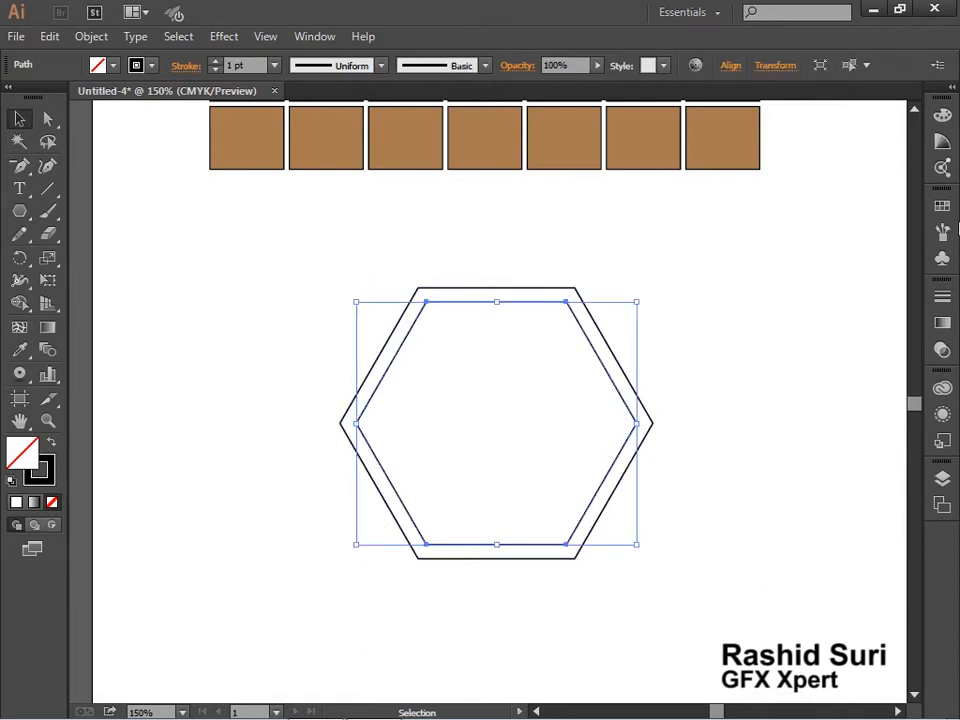
left_click(623, 381)
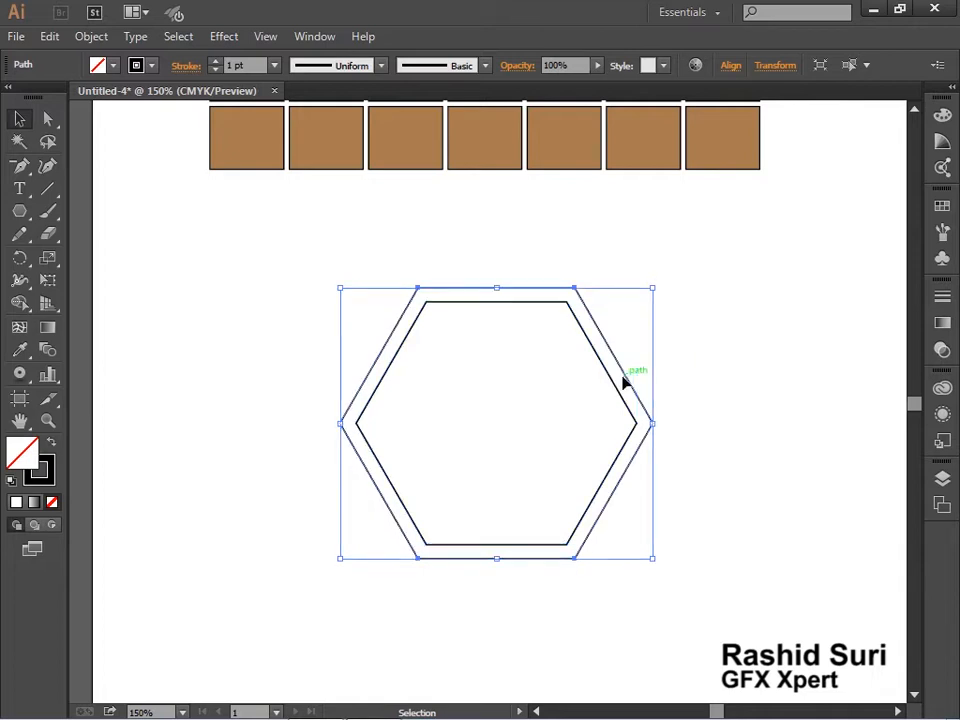
left_click(100, 38)
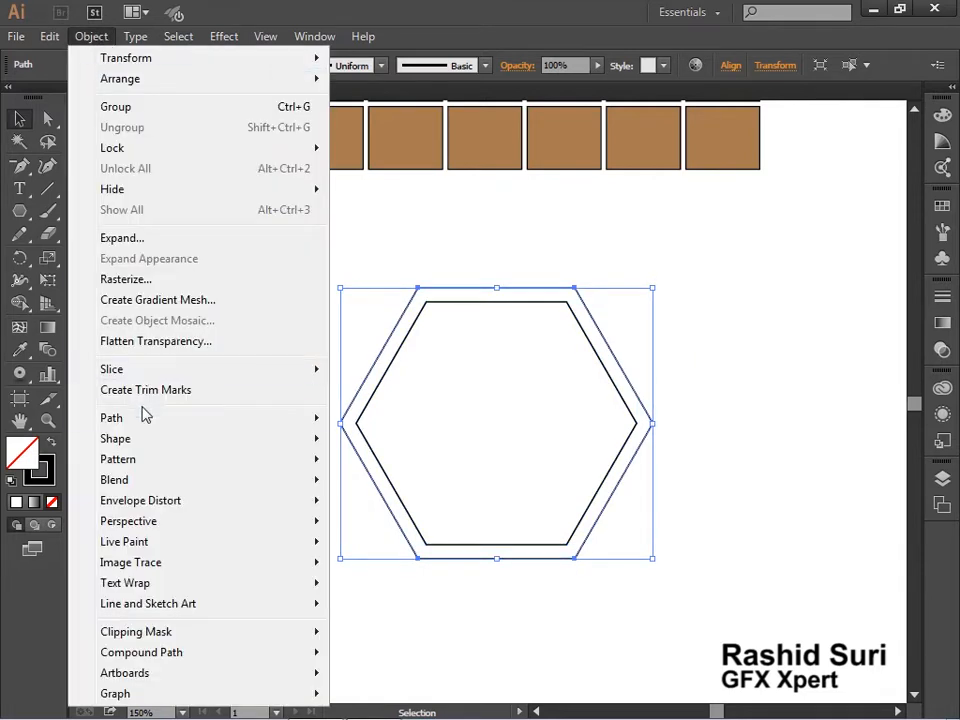
mouse_move(143, 420)
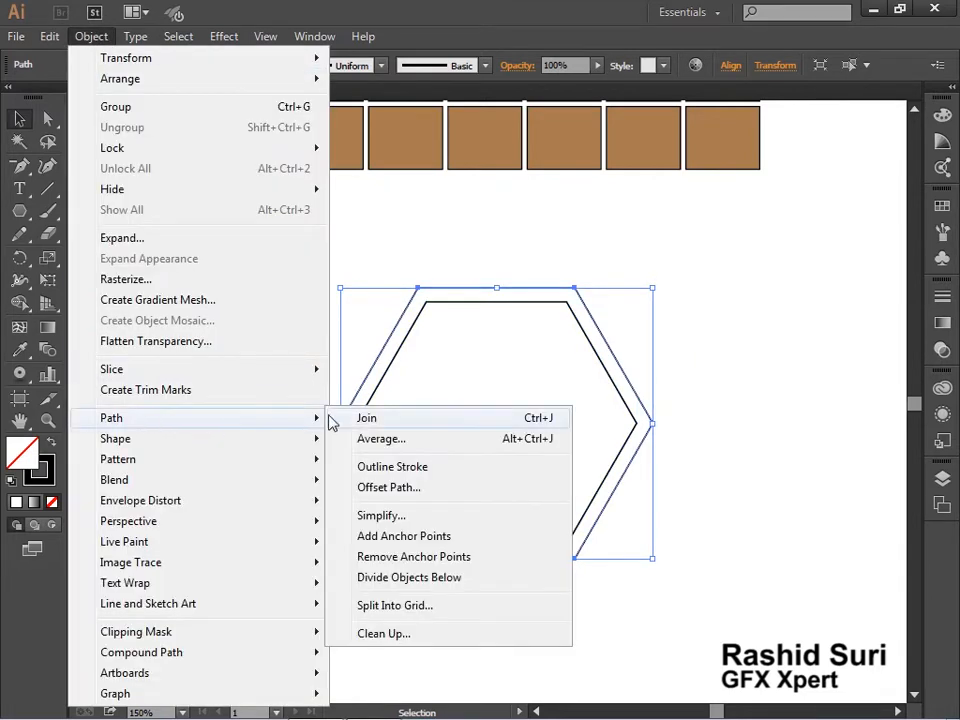
left_click(386, 488)
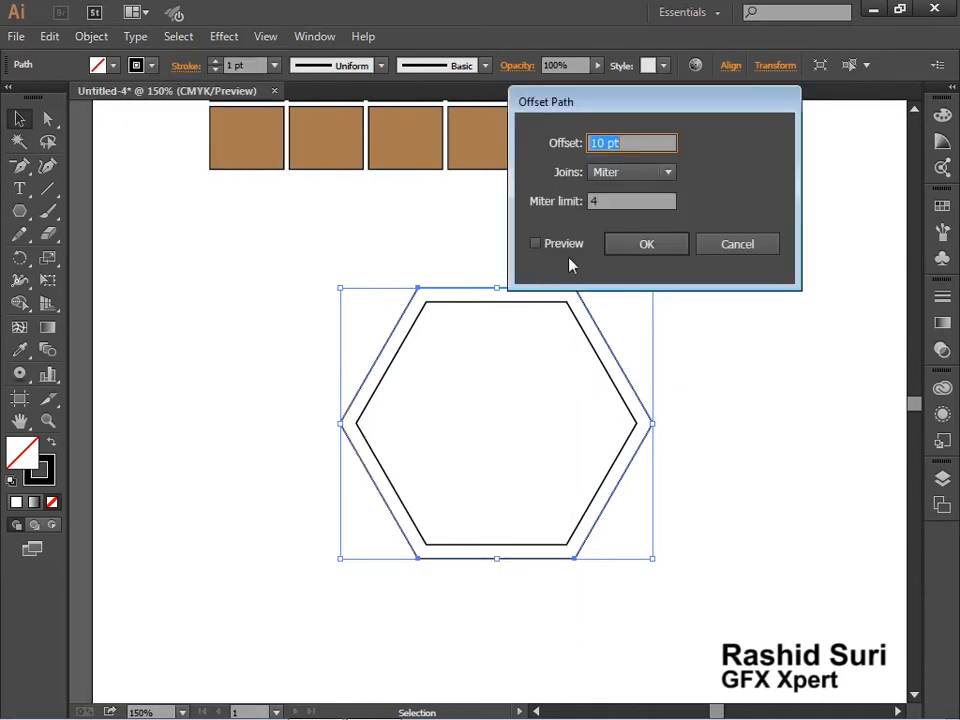
left_click(566, 245)
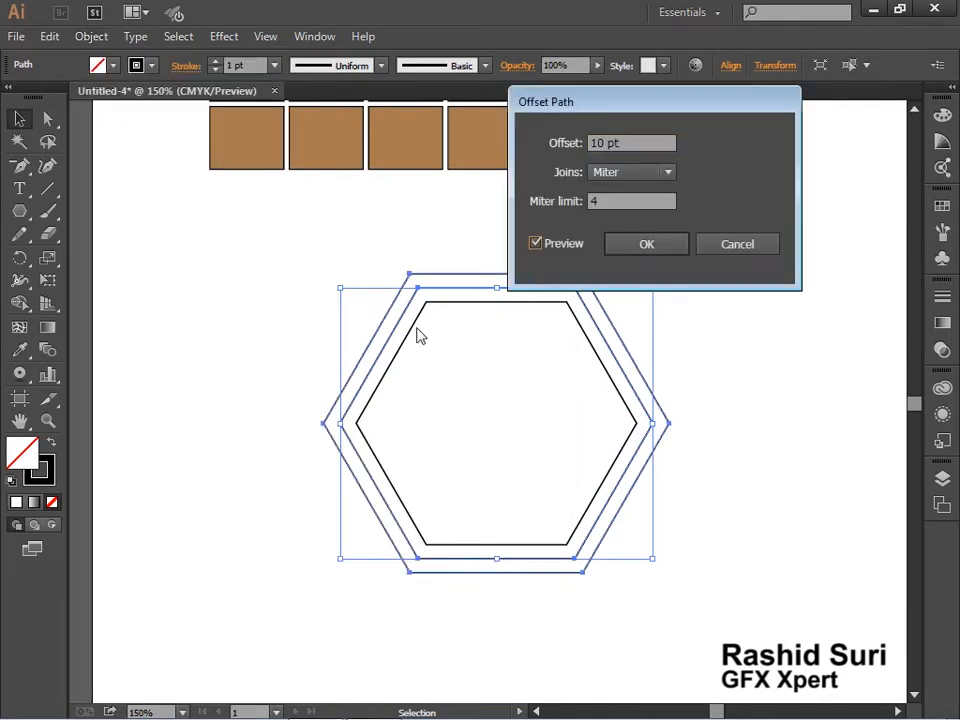
left_click(670, 248)
left_click(770, 369)
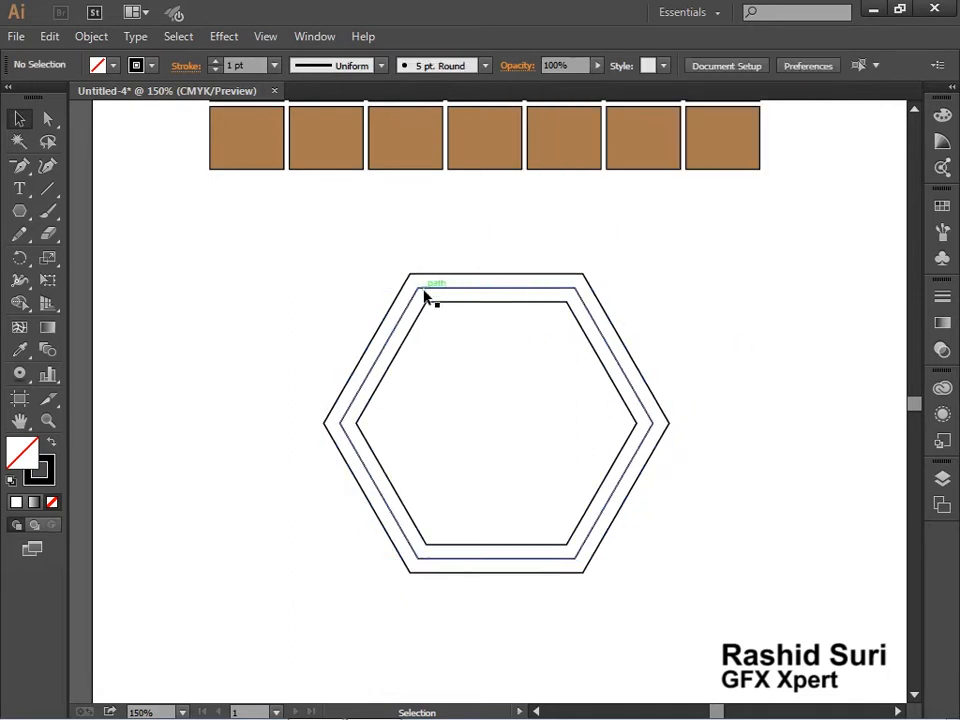
Fill the three nested hexagons yellow, red and green, working from the innermost to the outermost
left_click(484, 303)
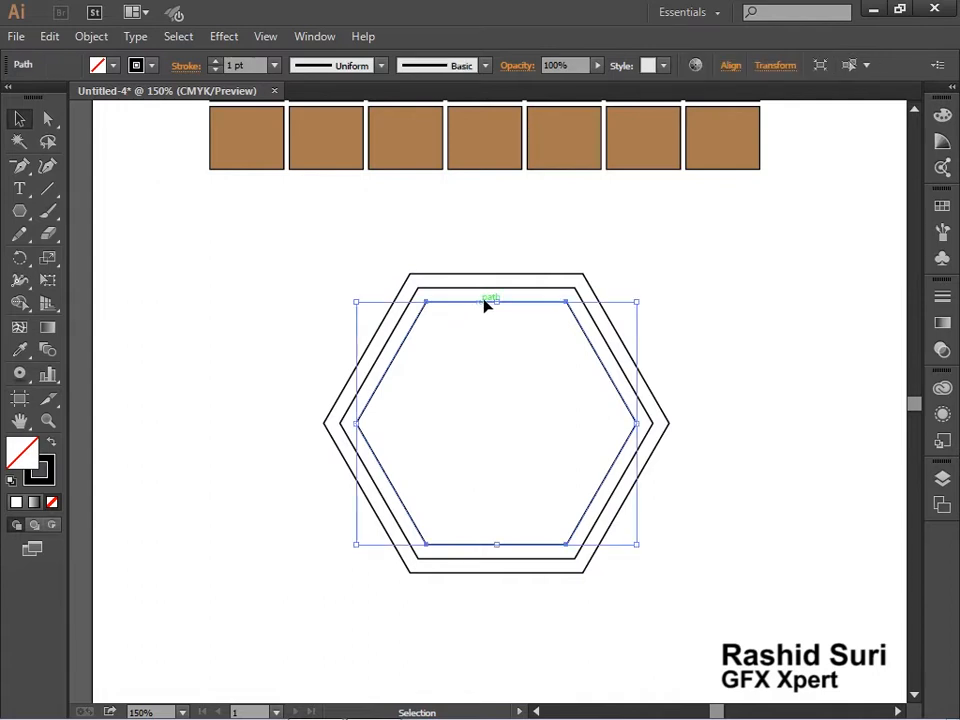
left_click(942, 207)
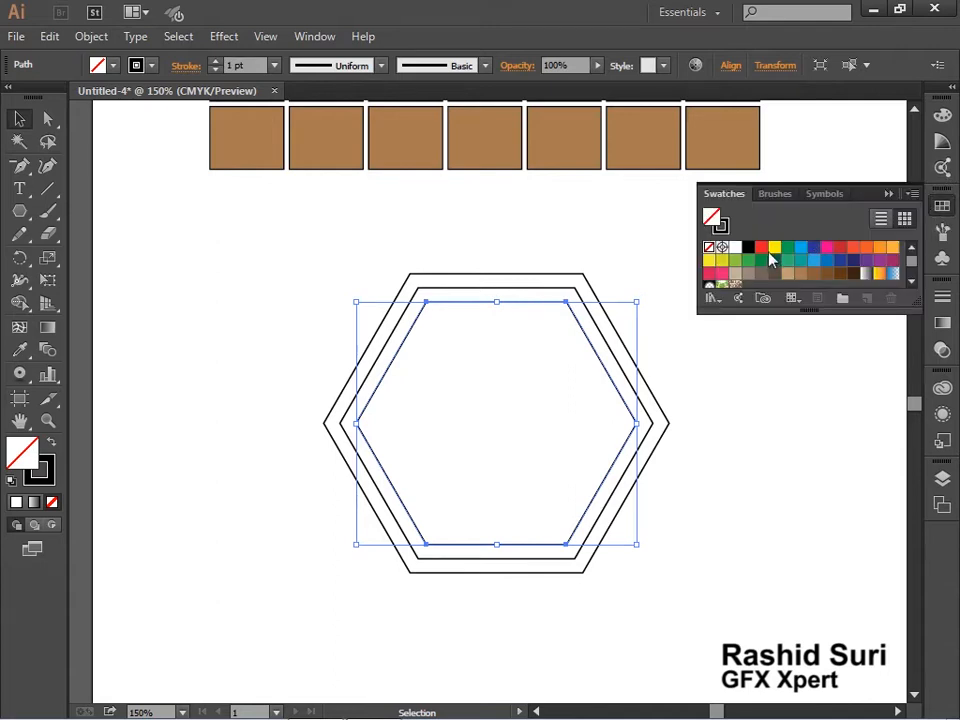
left_click(716, 260)
left_click(563, 293)
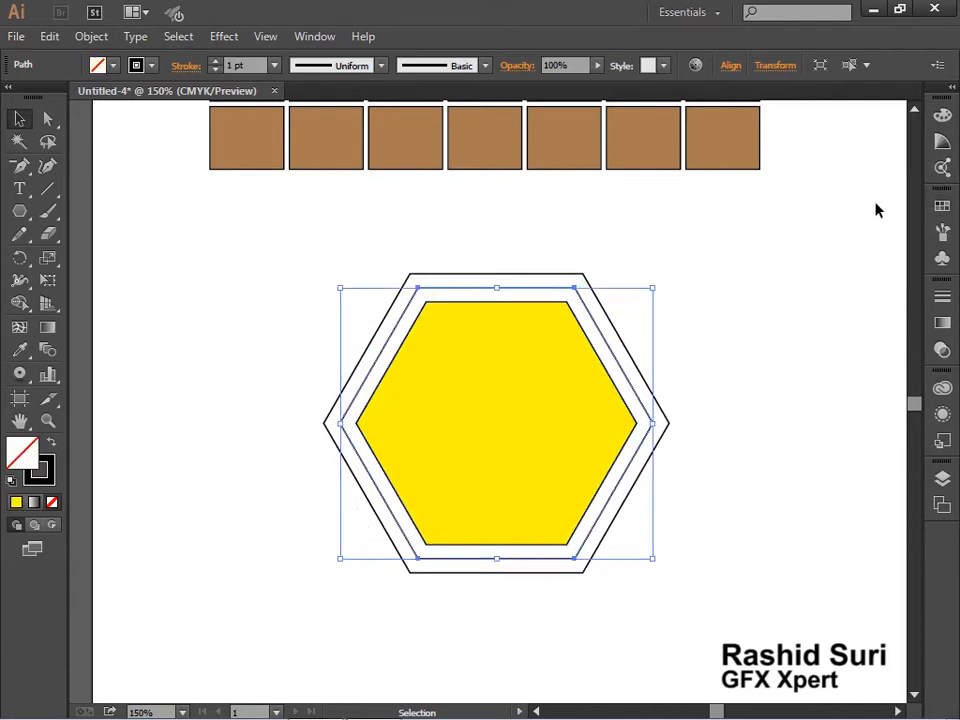
left_click(942, 207)
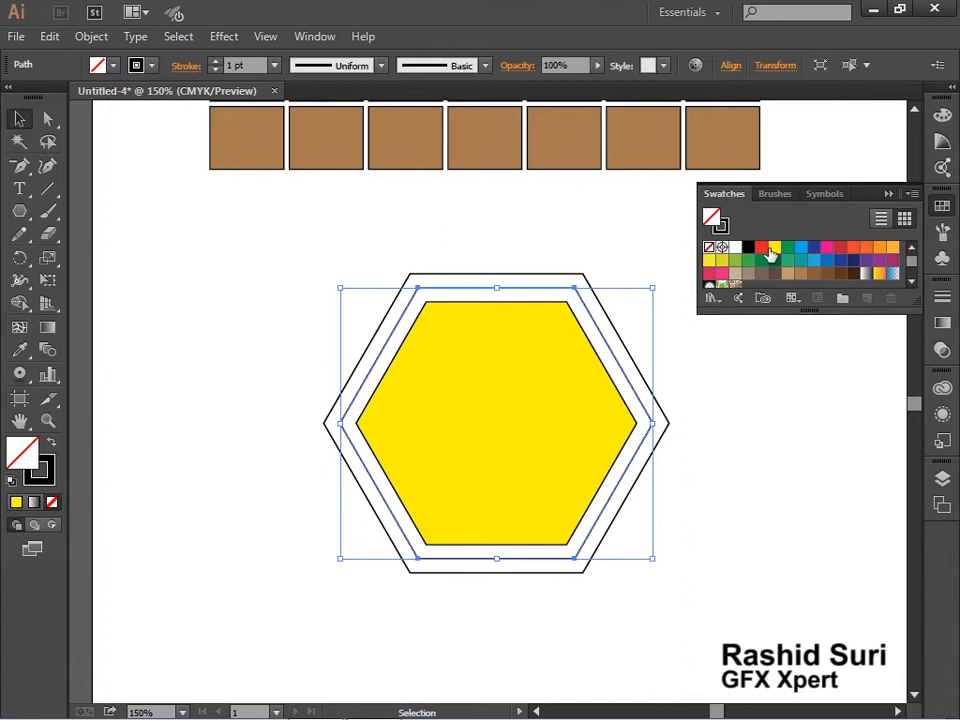
left_click(762, 248)
left_click(537, 270)
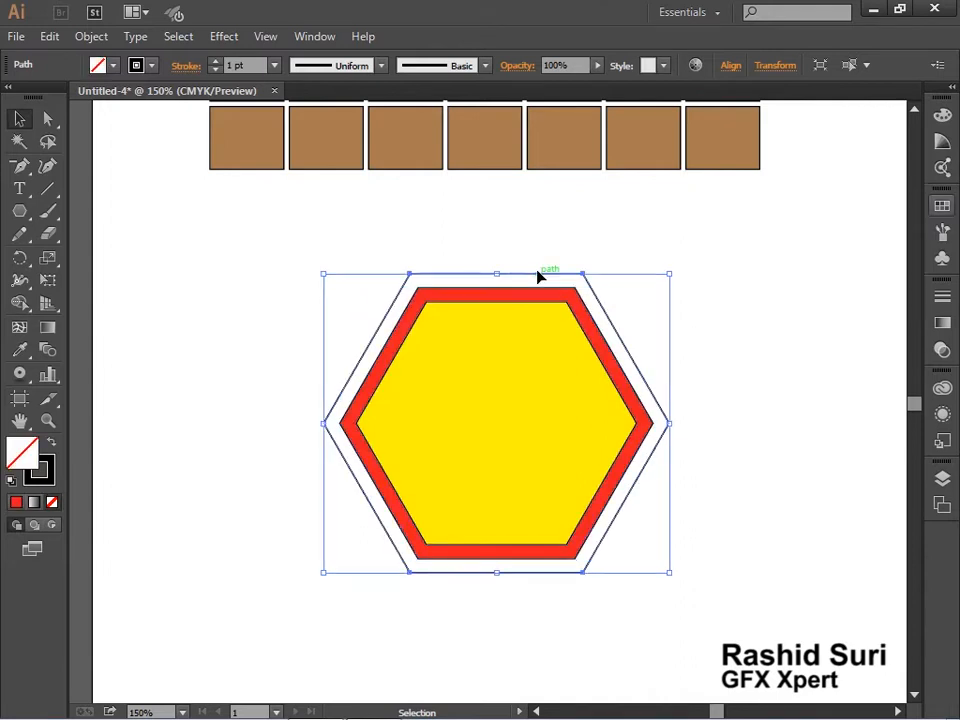
left_click(943, 207)
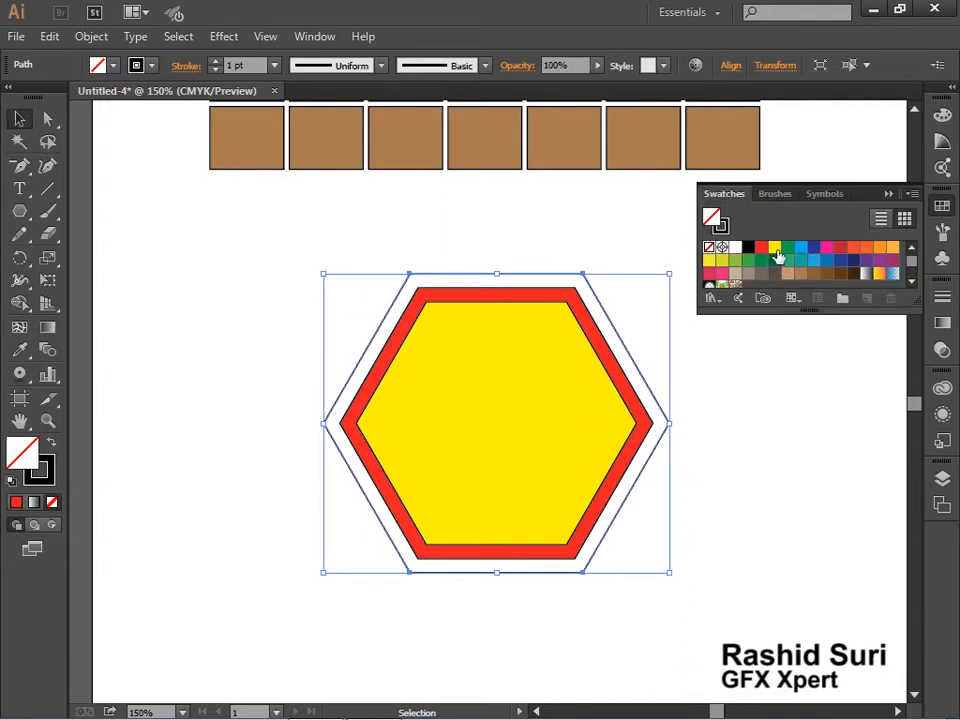
left_click(788, 247)
Give all three hexagons a 2 pt white stroke and deselect them
left_click_drag(272, 300, 555, 426)
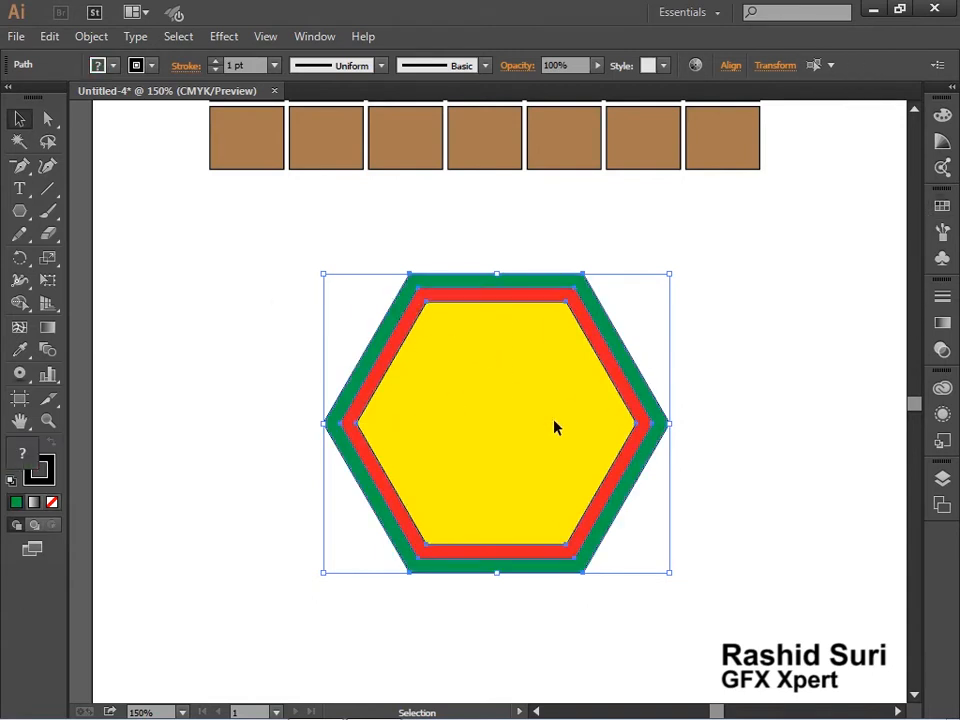
left_click(276, 66)
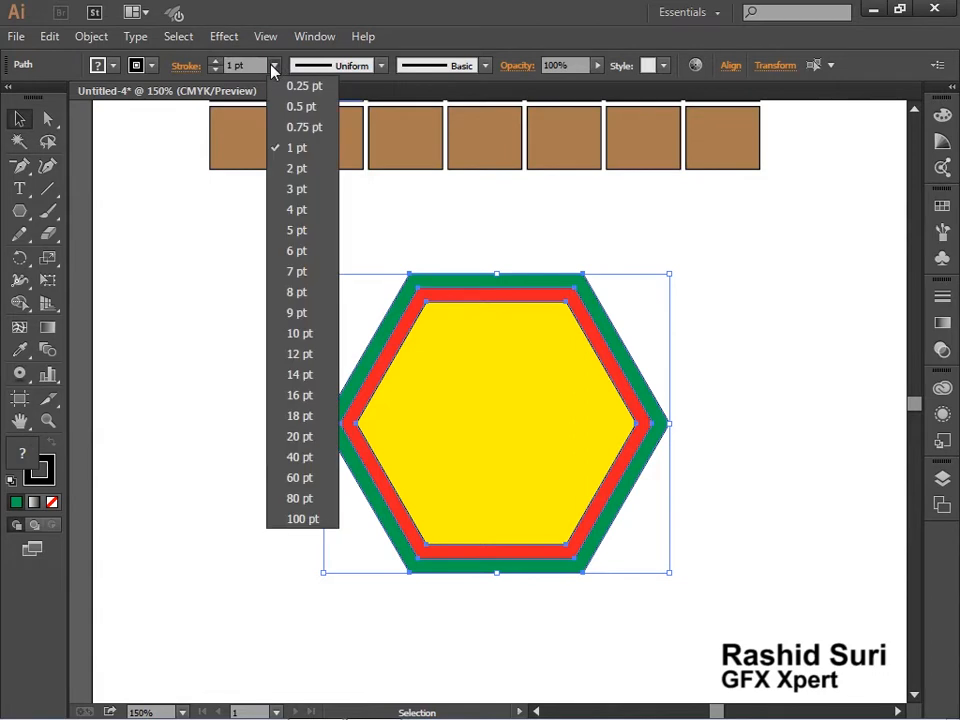
left_click(295, 168)
left_click(151, 66)
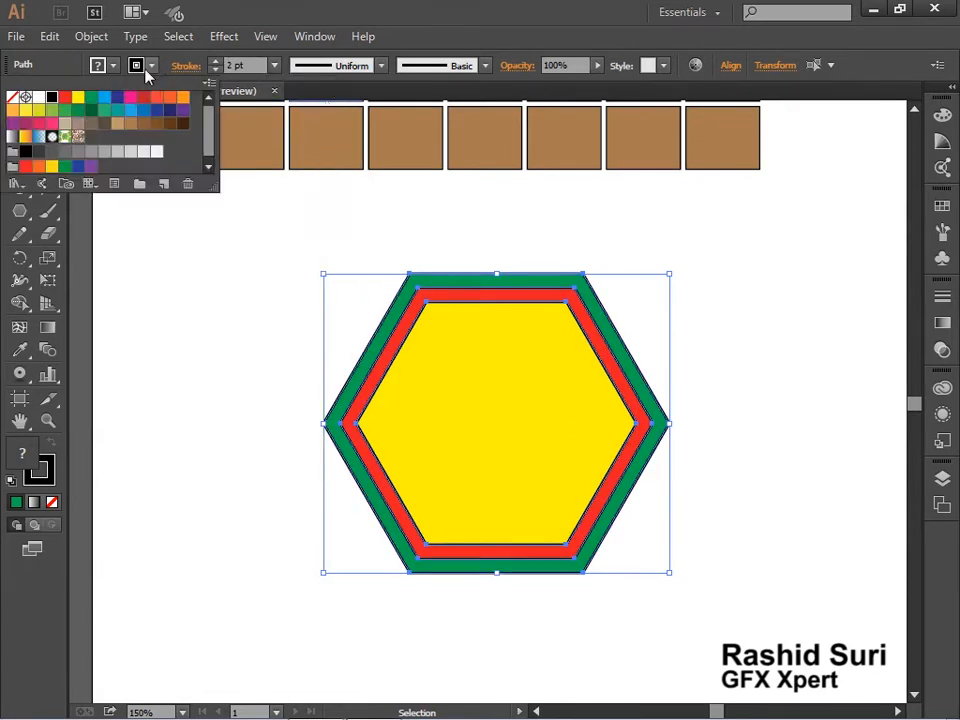
left_click(38, 98)
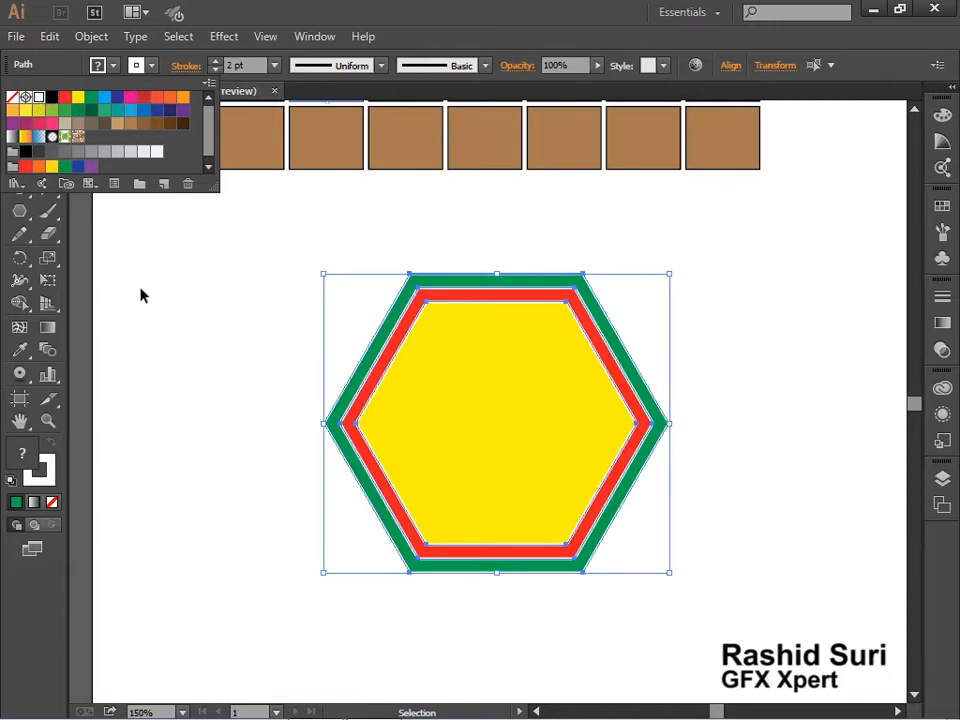
left_click(191, 317)
left_click(226, 326)
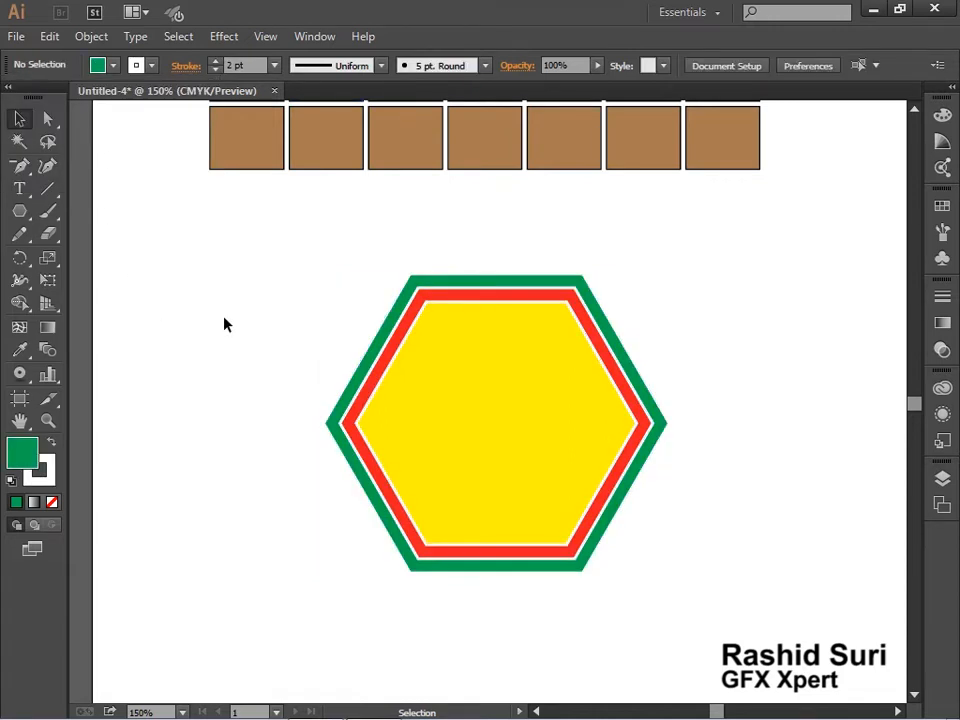
Group the three hexagons and move the group off the artboard to free the space below the grid
left_click_drag(309, 345, 628, 477)
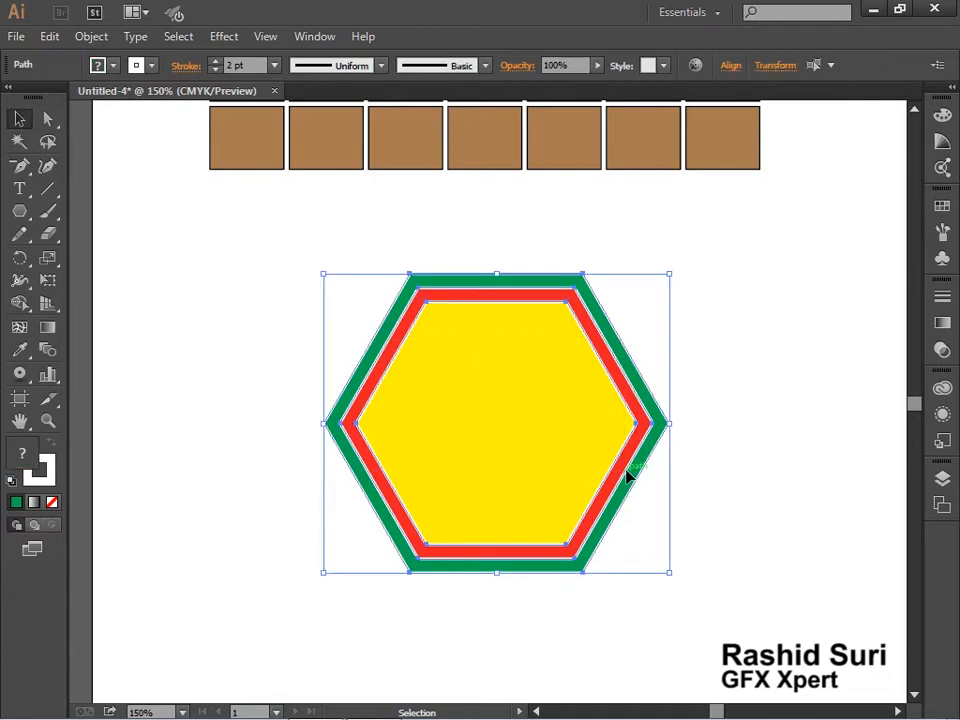
key("ctrl+g")
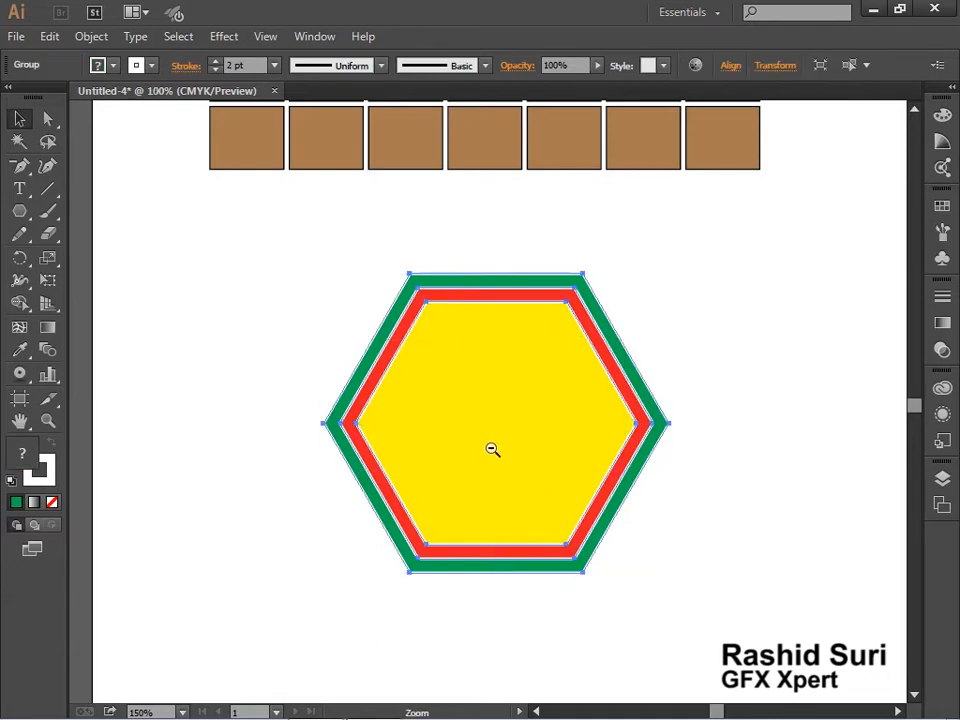
left_click(492, 449, "ctrl+alt")
left_click(492, 449, "ctrl+alt")
left_click_drag(452, 371, 888, 306)
left_click(510, 360, "ctrl")
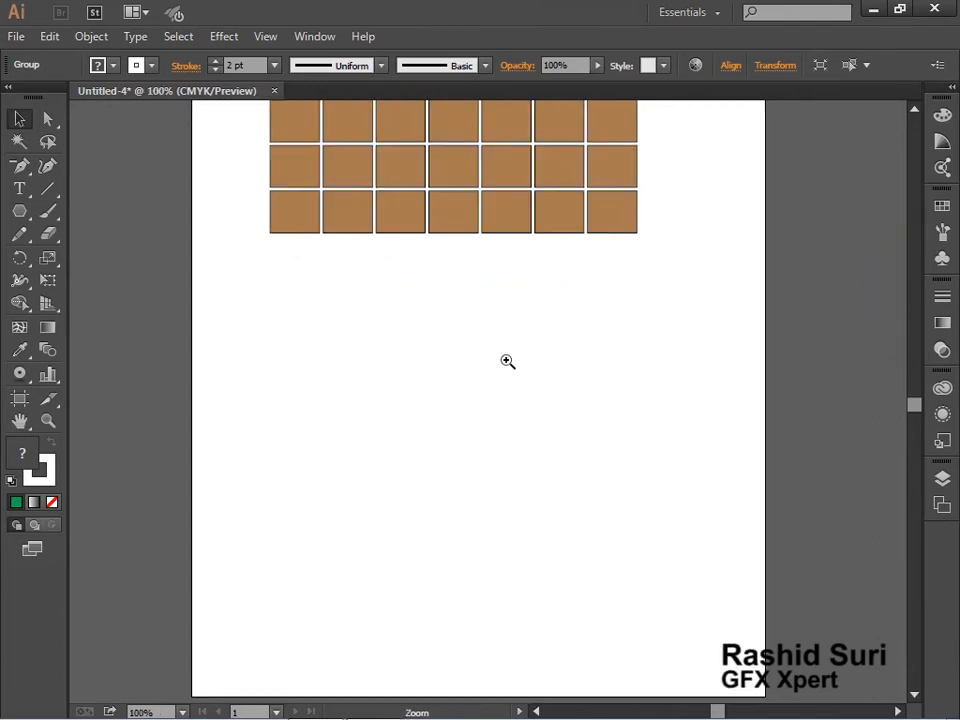
Add the text "PAKISTAN" below the grid and scale it up to about 77 pt
left_click(19, 189)
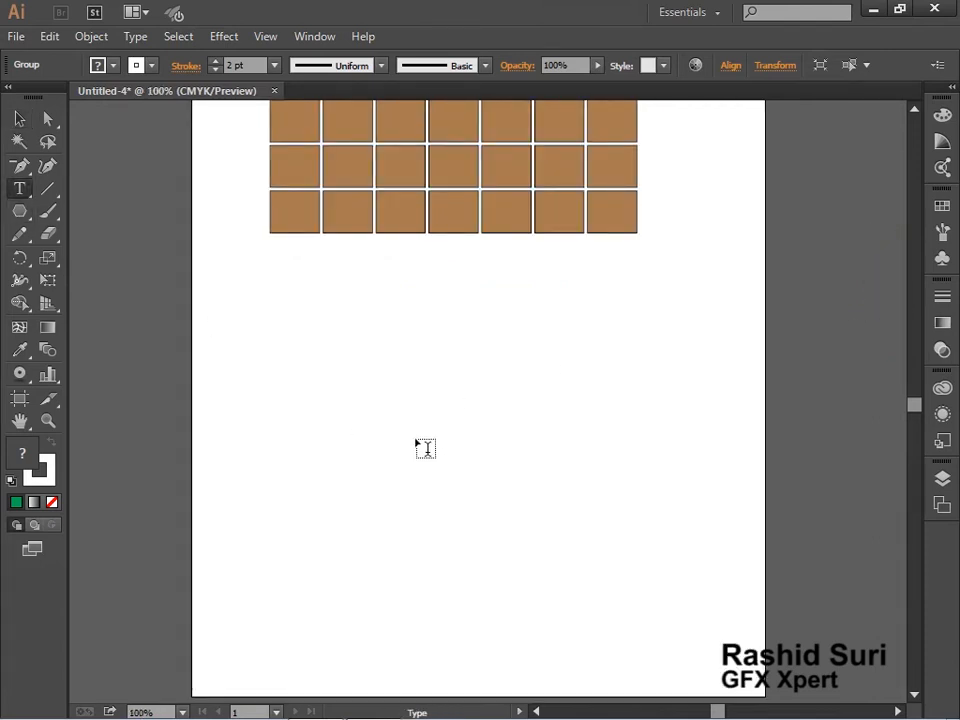
left_click(406, 394)
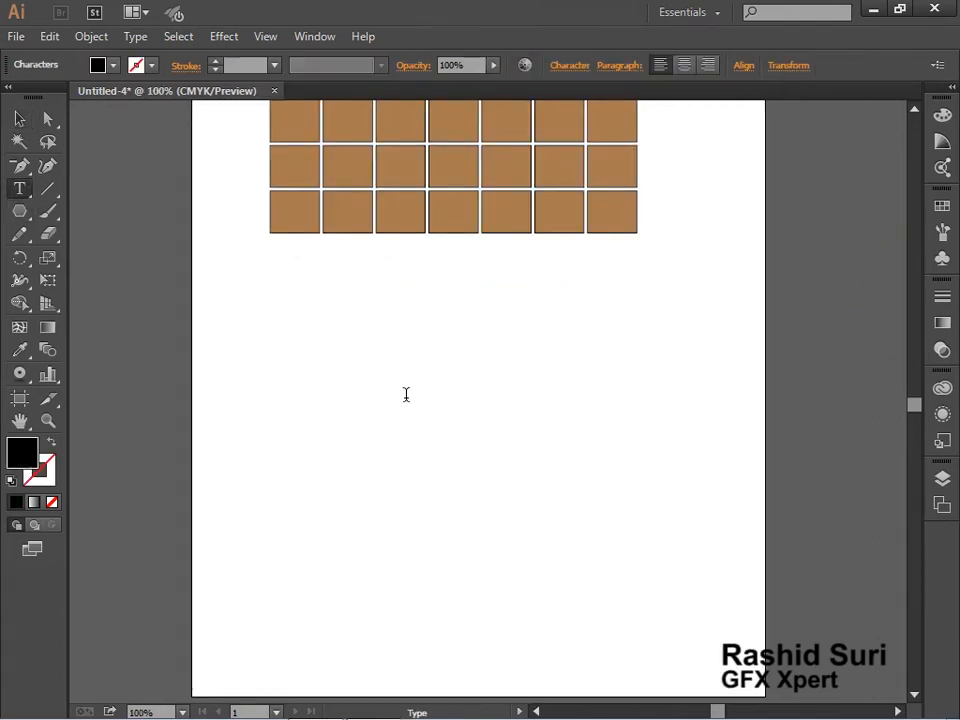
key("Escape")
left_click(23, 194)
left_click(380, 388)
left_click(17, 119)
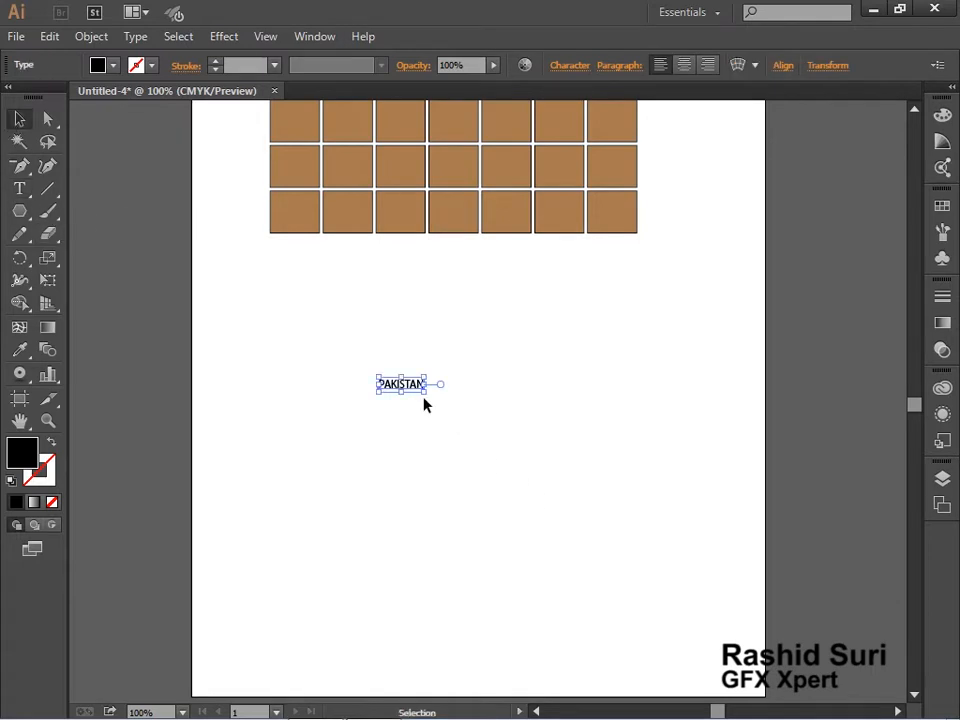
left_click_drag(424, 391, 666, 466)
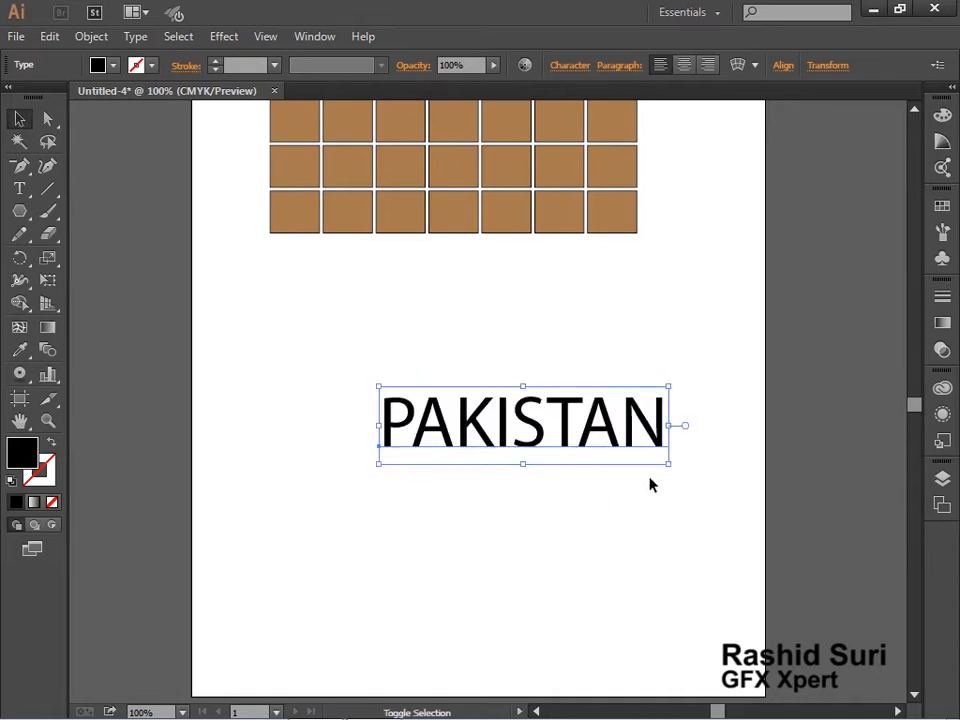
Set the PAKISTAN text's Myriad Pro font style to Bold and centre the word below the grid
left_click(566, 66)
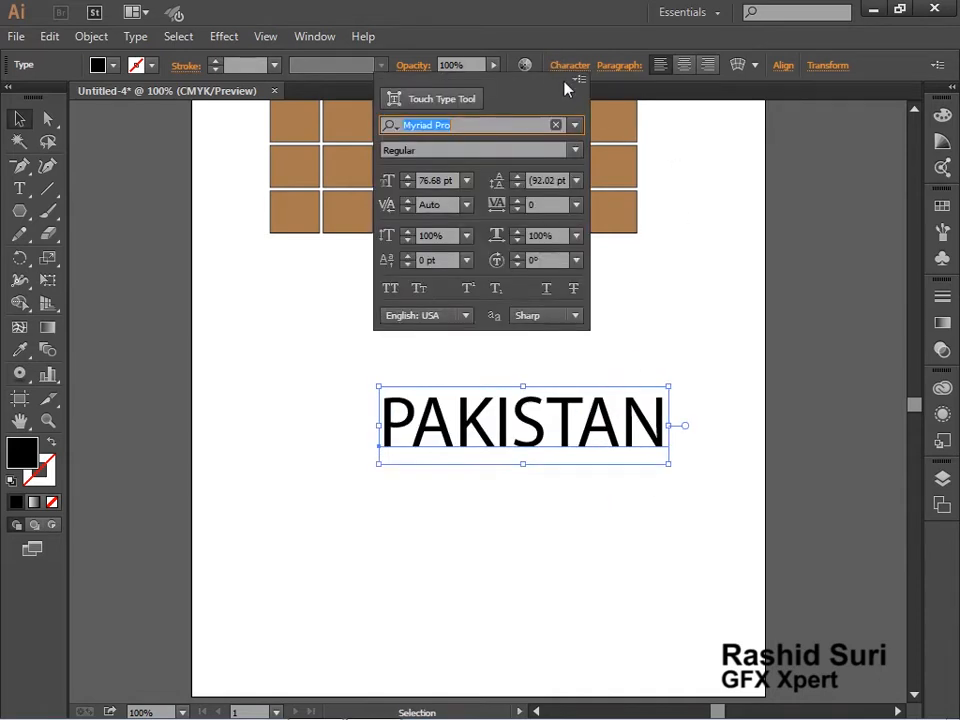
left_click(576, 152)
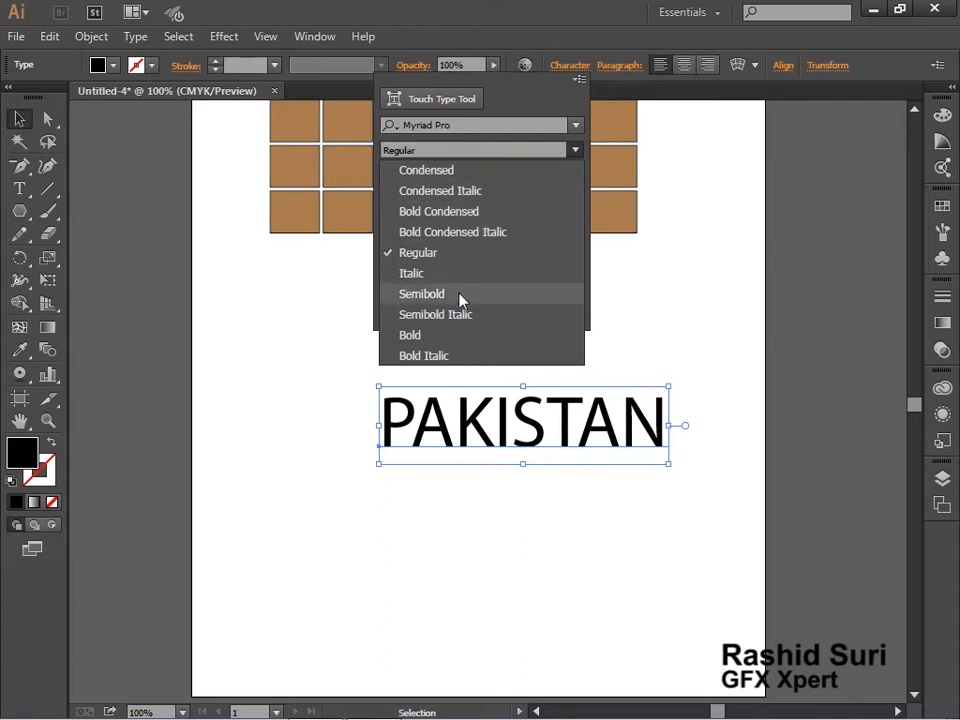
left_click(454, 336)
left_click(537, 419)
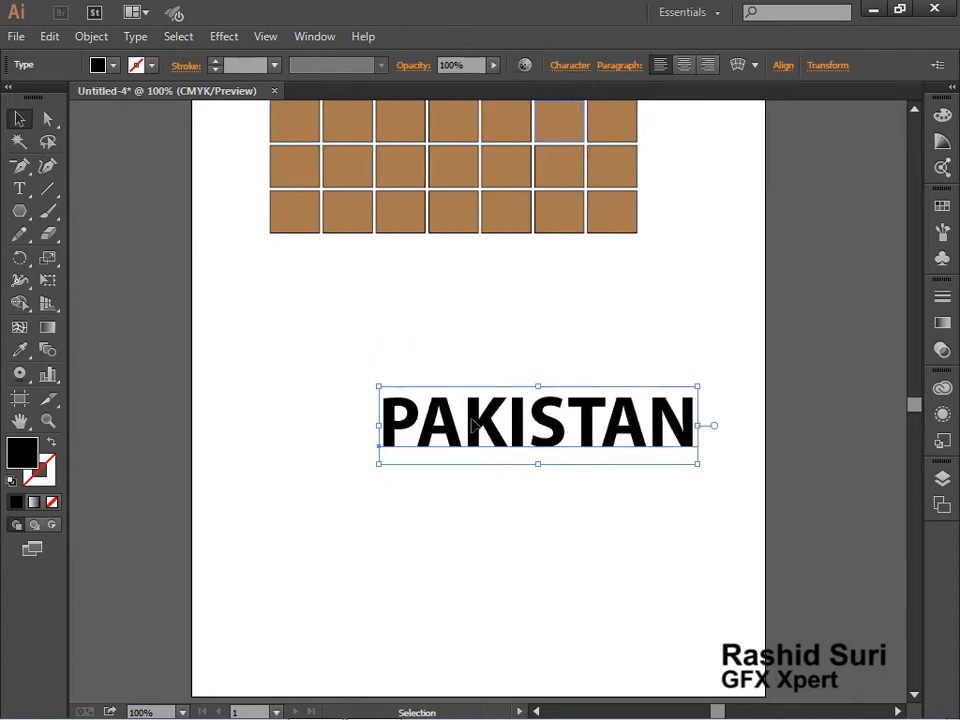
left_click_drag(537, 408, 486, 396)
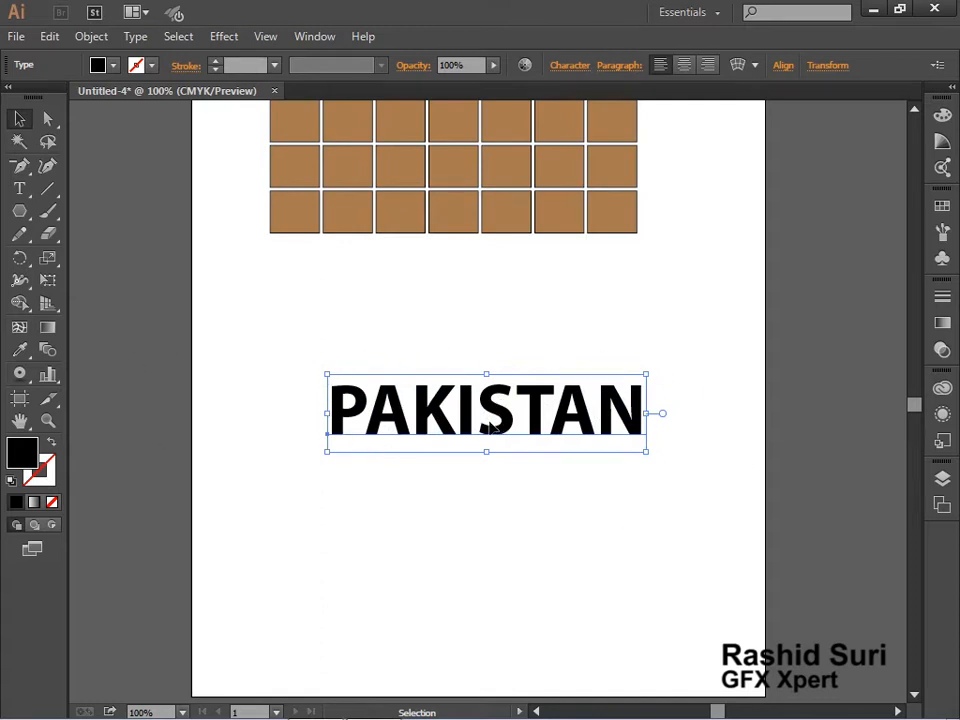
Check whether Offset Path is available for the live PAKISTAN text
left_click(91, 37)
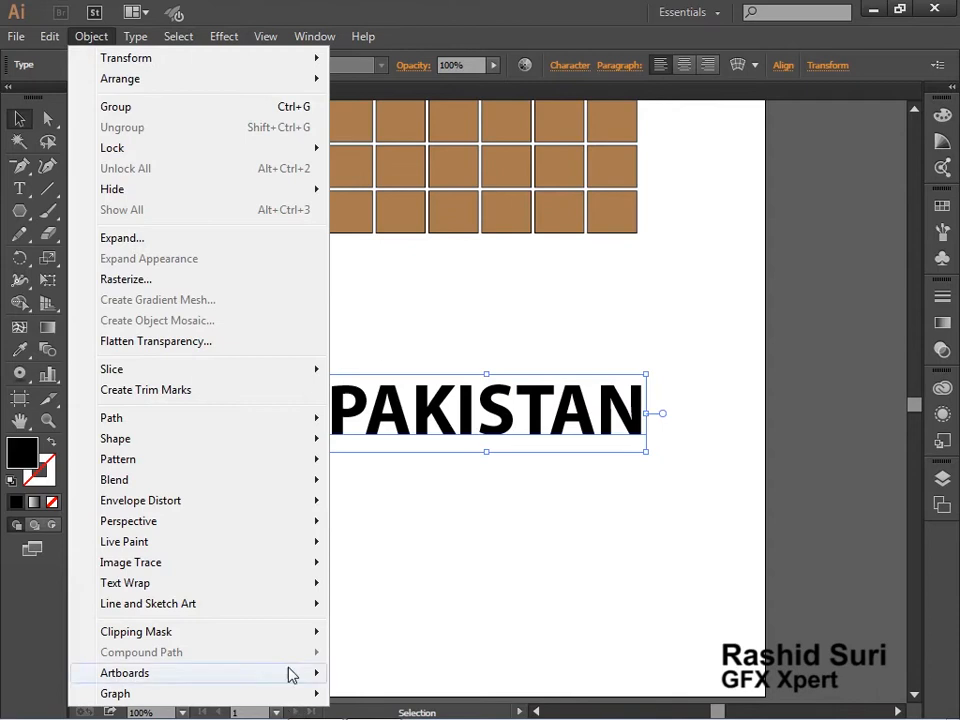
mouse_move(195, 426)
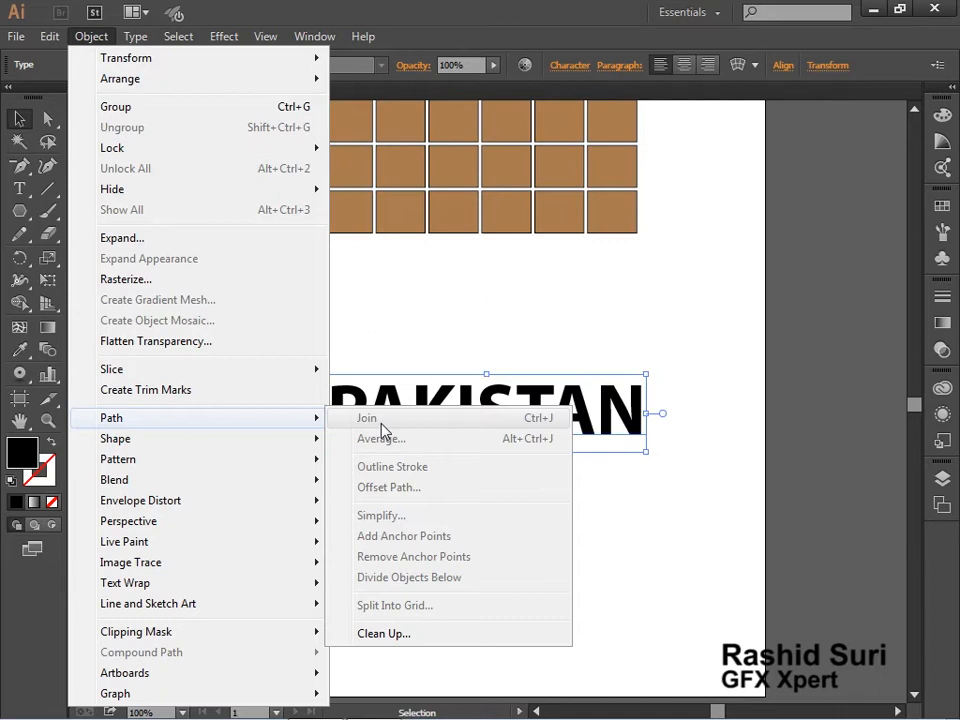
left_click(625, 411)
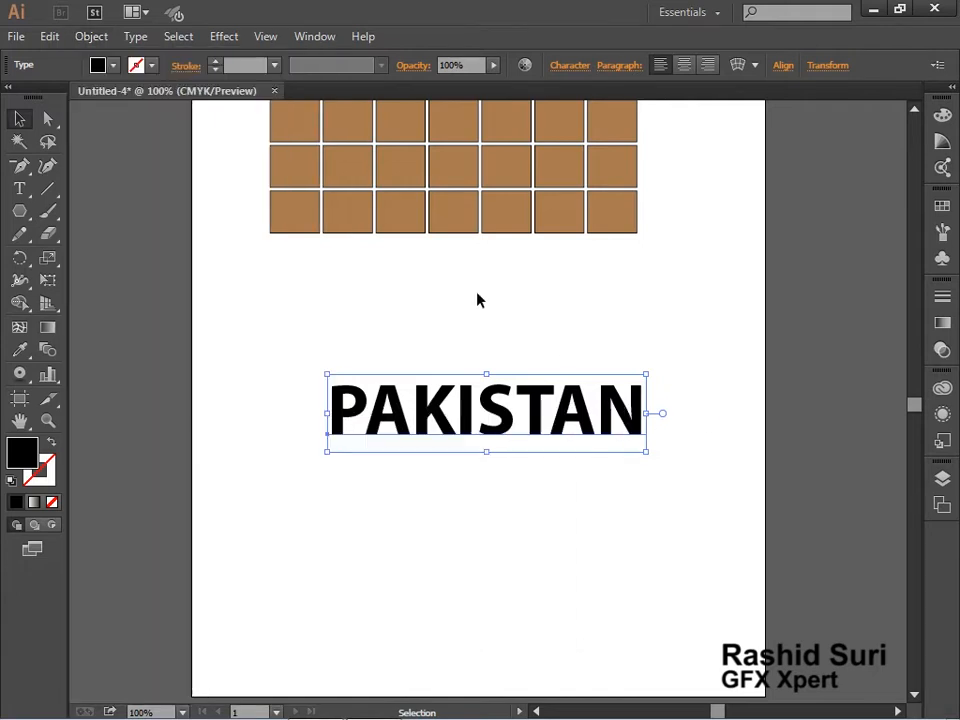
Expand the PAKISTAN text into outlines with the Object and Fill options enabled
left_click(139, 38)
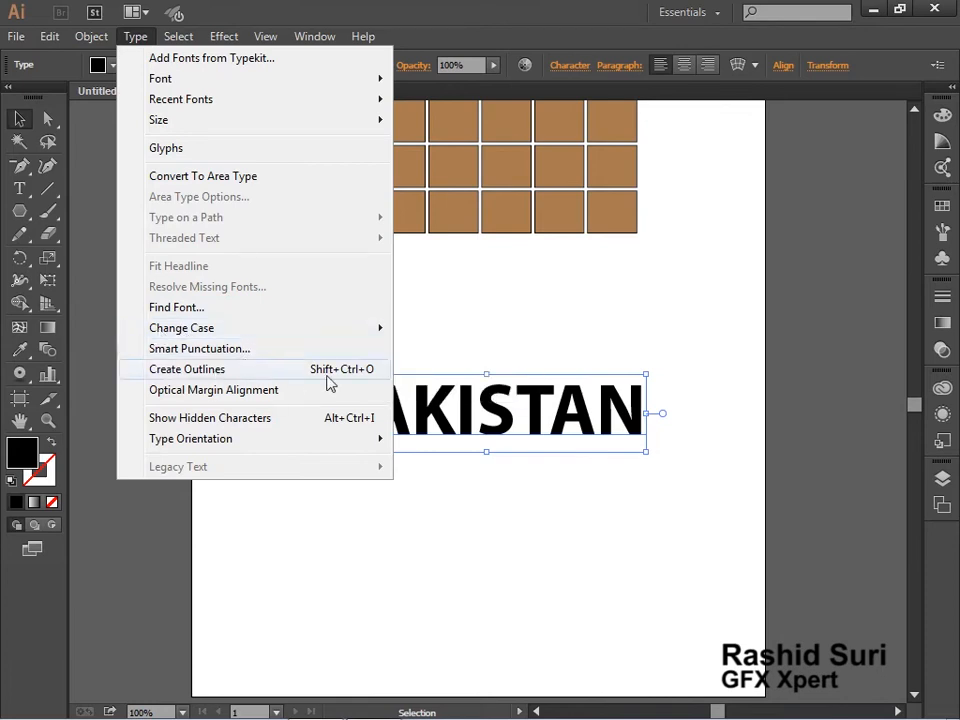
left_click(95, 38)
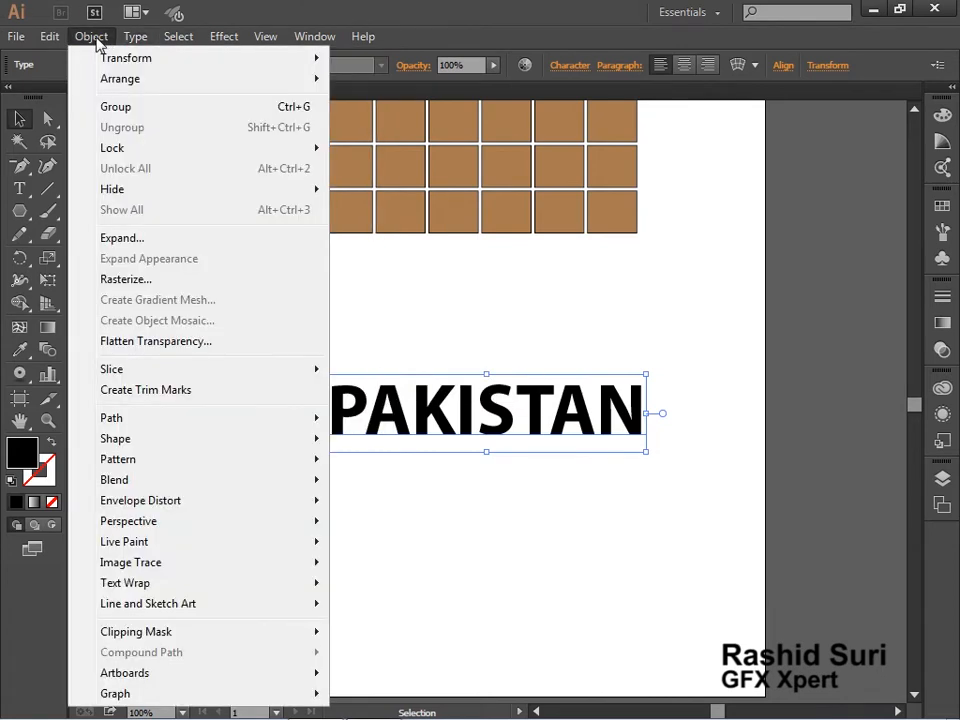
left_click(124, 240)
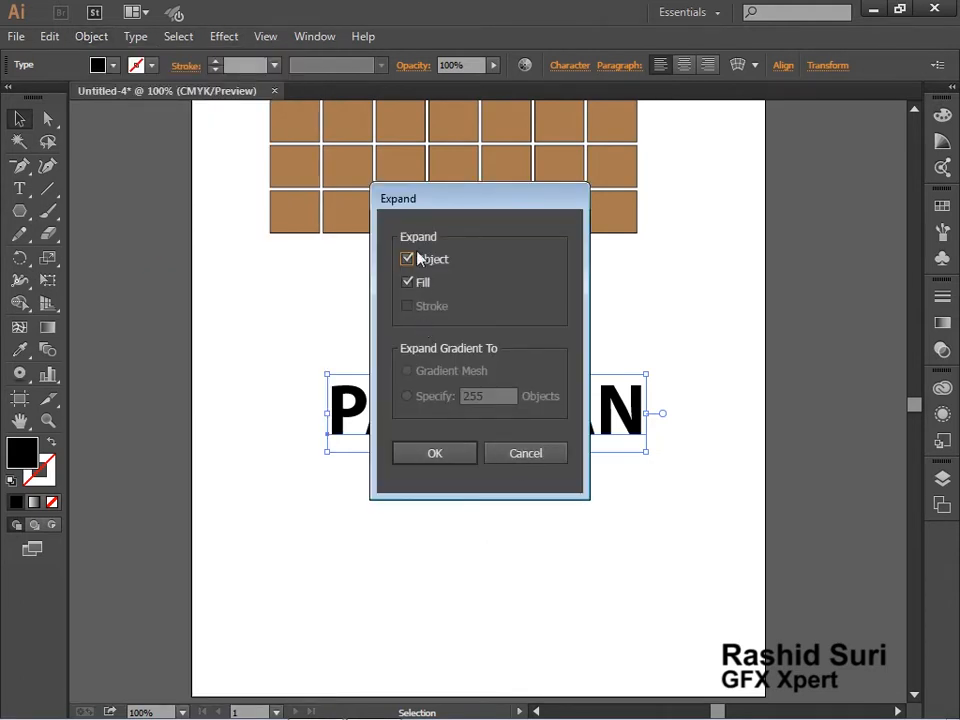
left_click(433, 457)
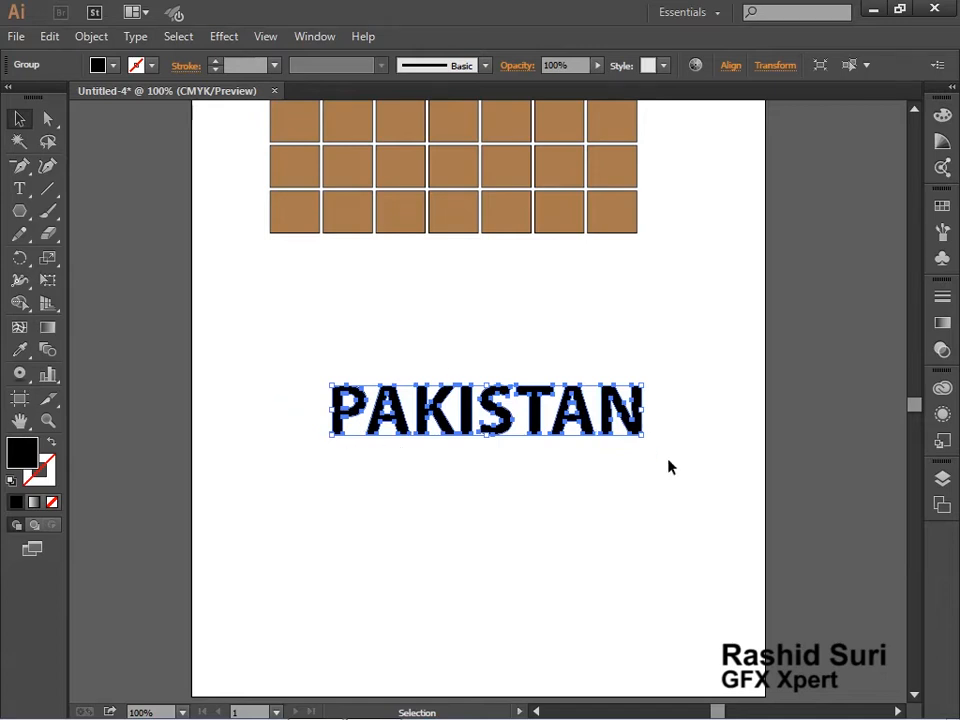
Give the expanded PAKISTAN letters a 1 pt black stroke and no fill
left_click(10, 482)
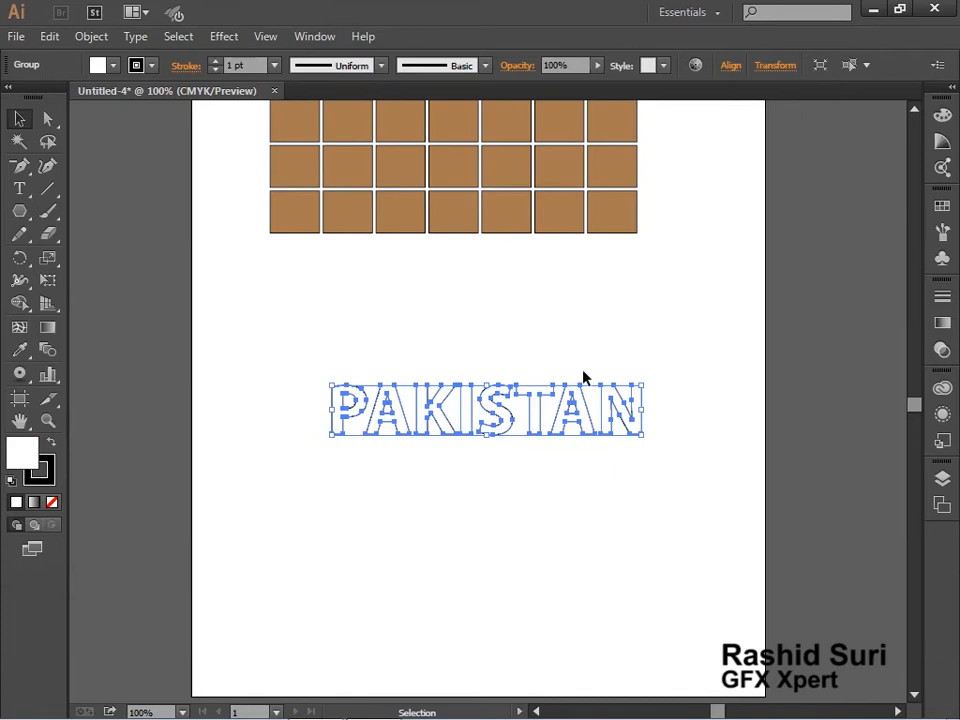
left_click(636, 480)
key("z")
left_click_drag(272, 304, 690, 540)
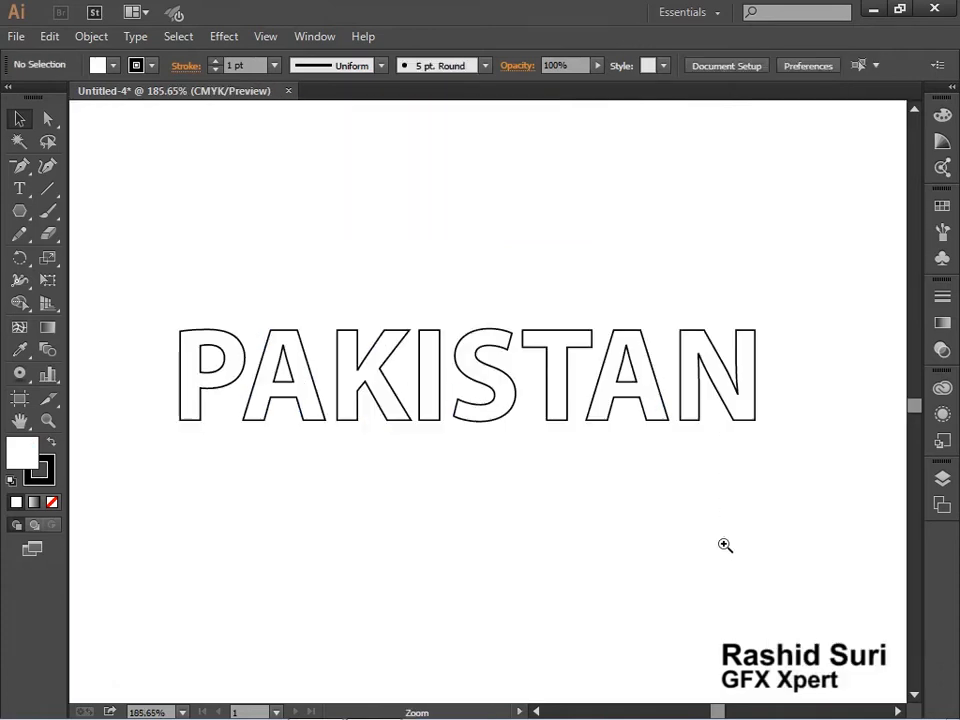
left_click(638, 403)
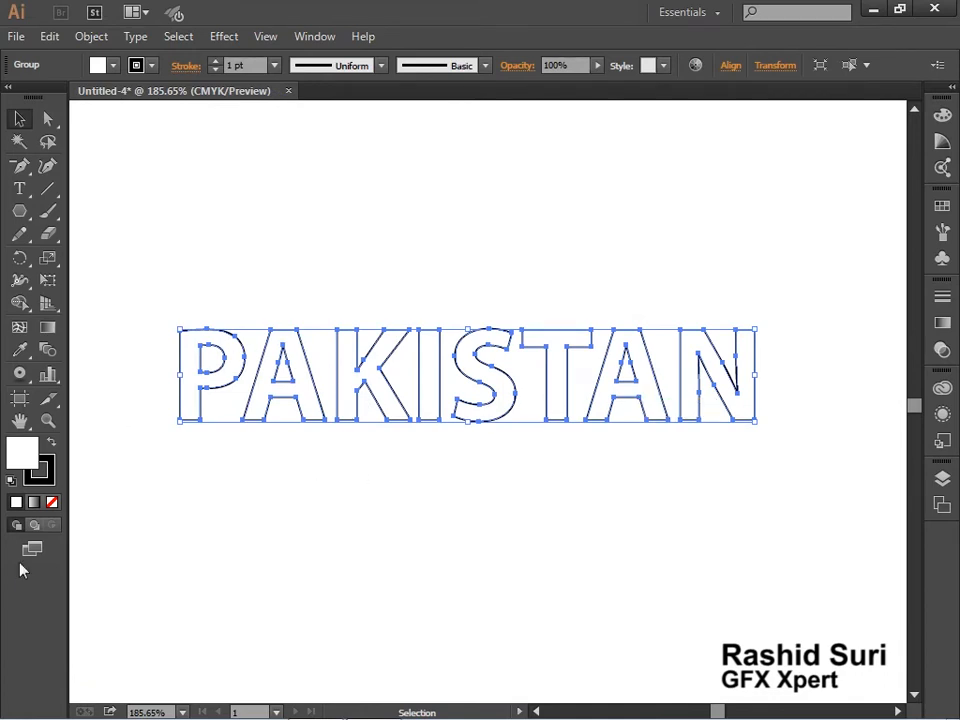
left_click(52, 502)
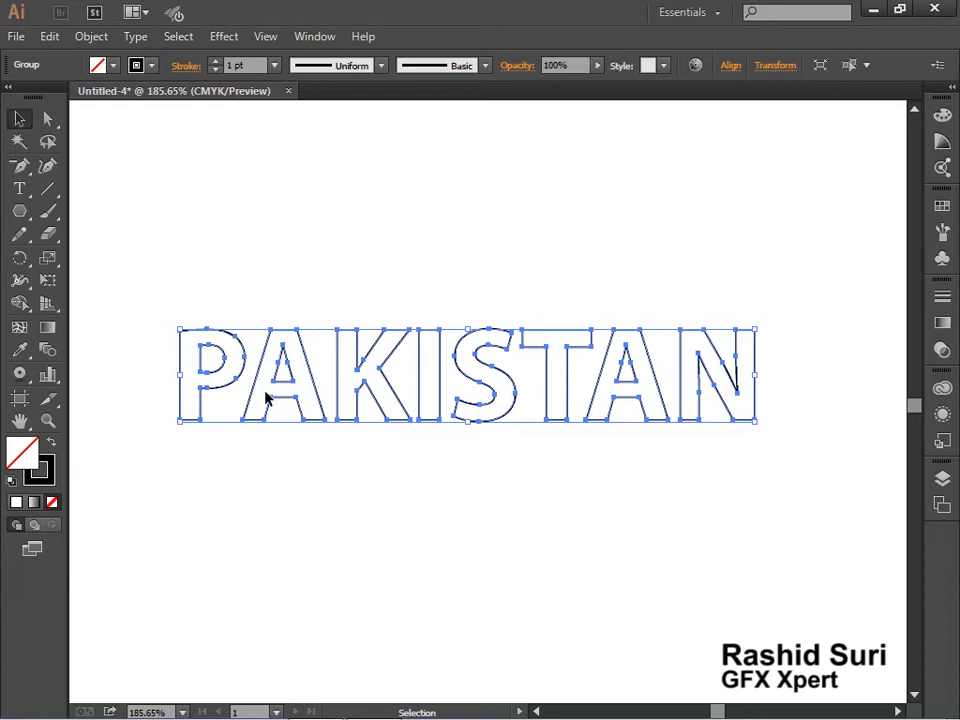
Offset the PAKISTAN letter paths by 5 pt with Miter joins and a miter limit of 4, checking the preview
left_click(100, 37)
mouse_move(190, 459)
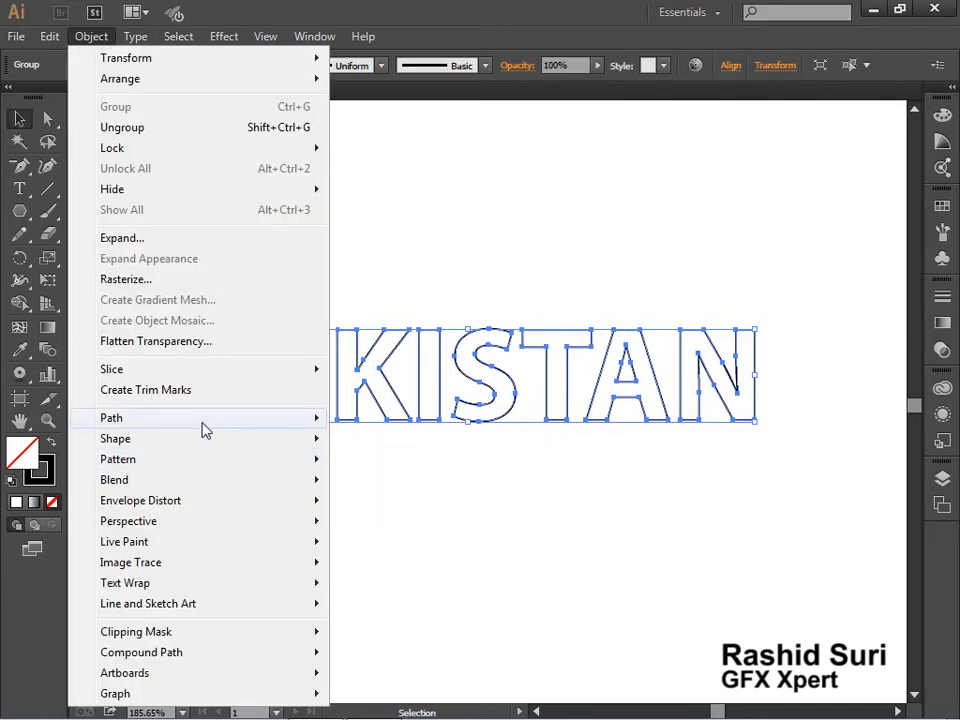
mouse_move(206, 424)
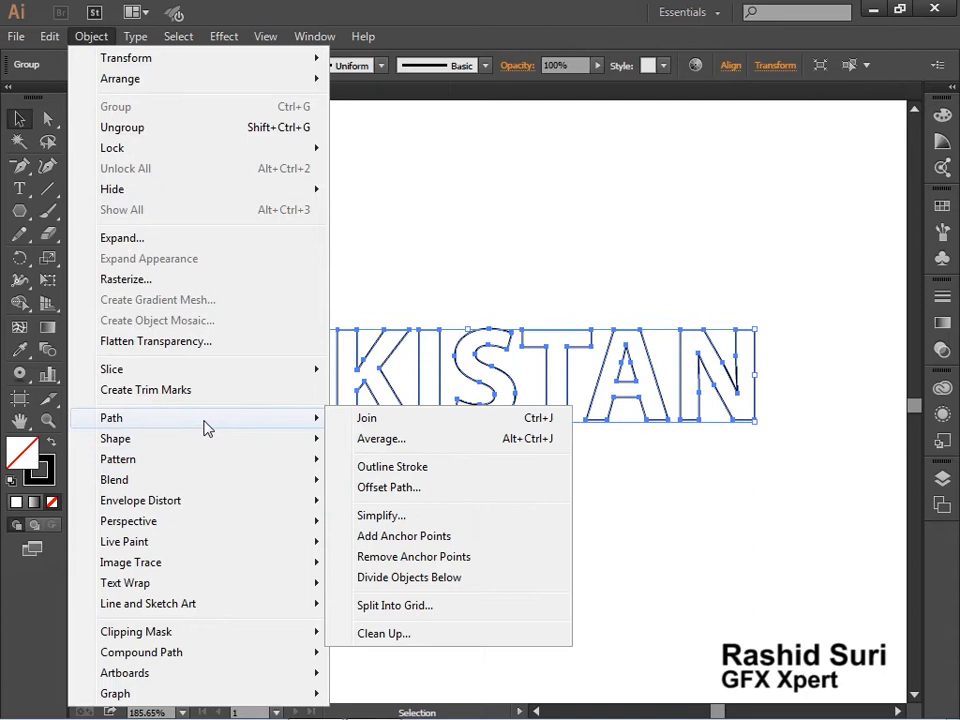
left_click(462, 490)
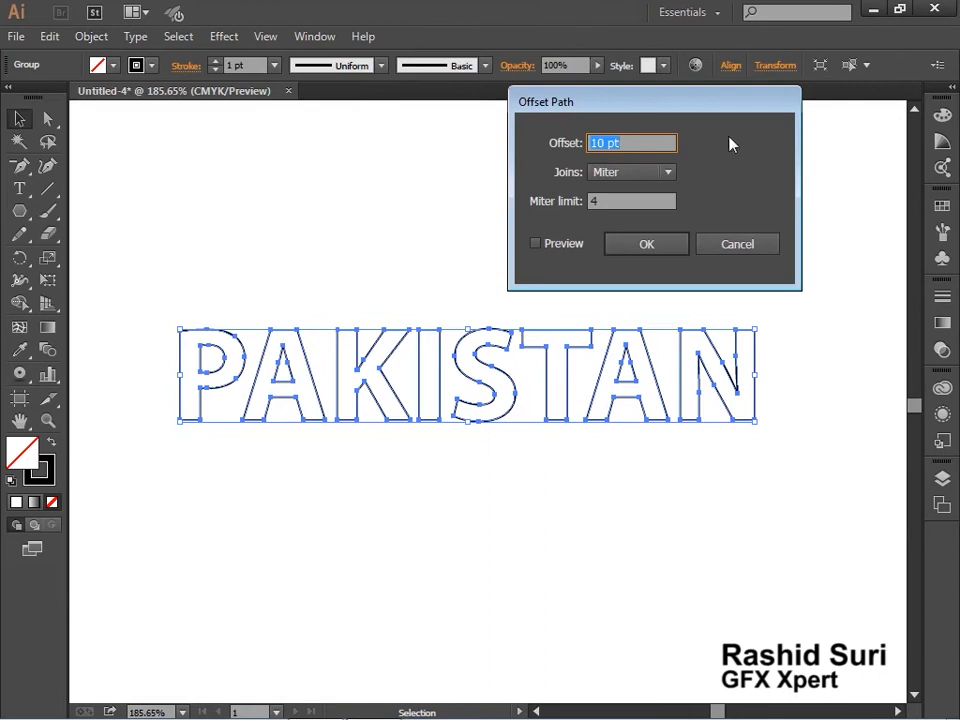
left_click_drag(610, 114, 632, 91)
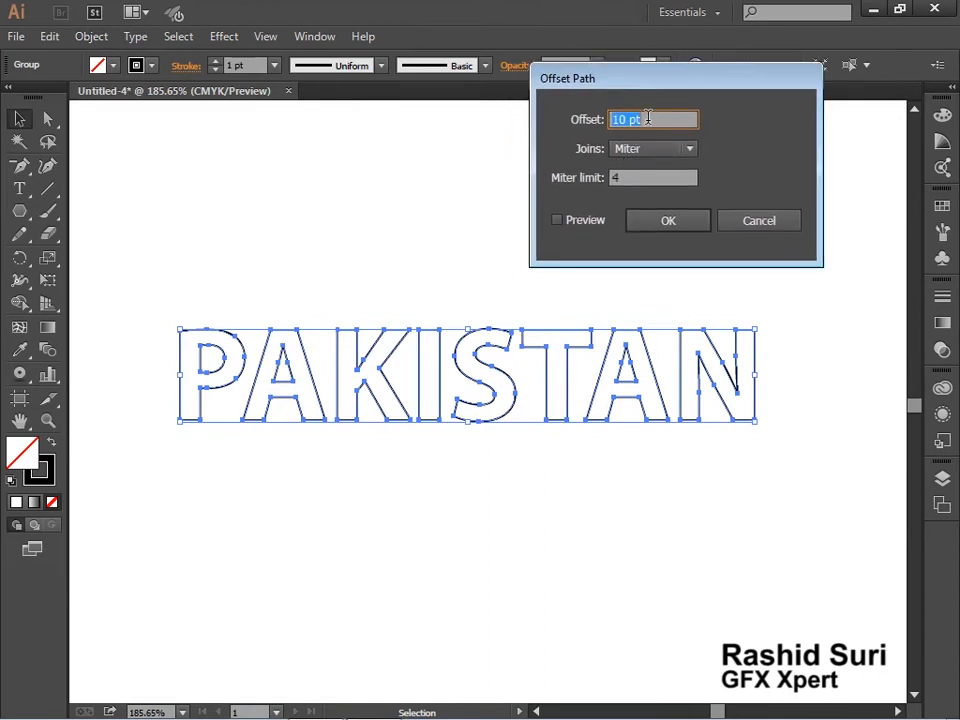
type("5")
left_click(584, 223)
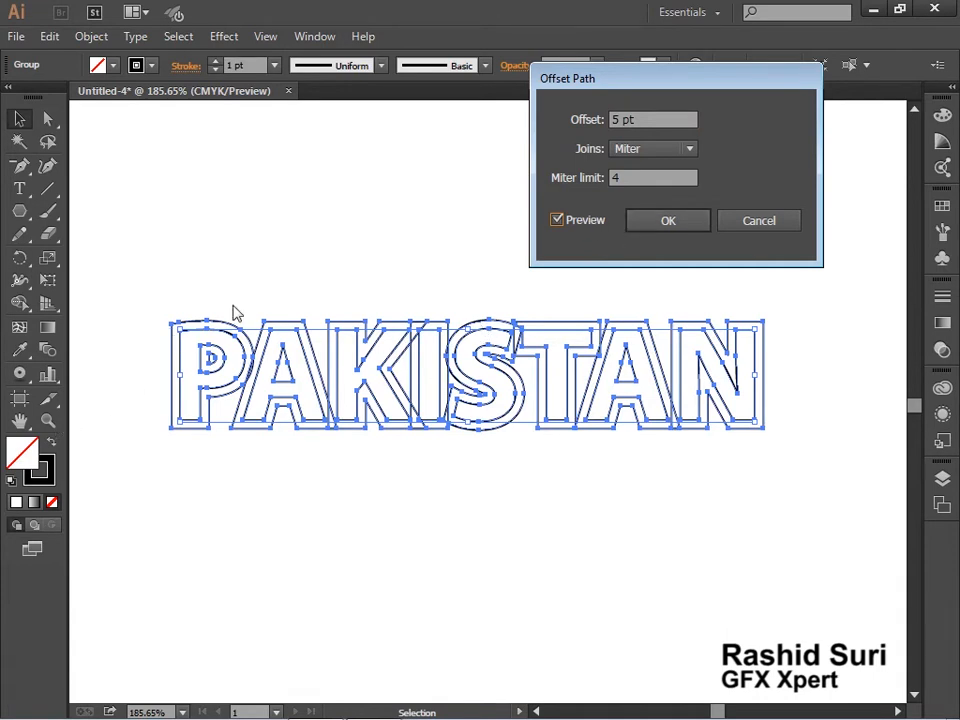
left_click(680, 226)
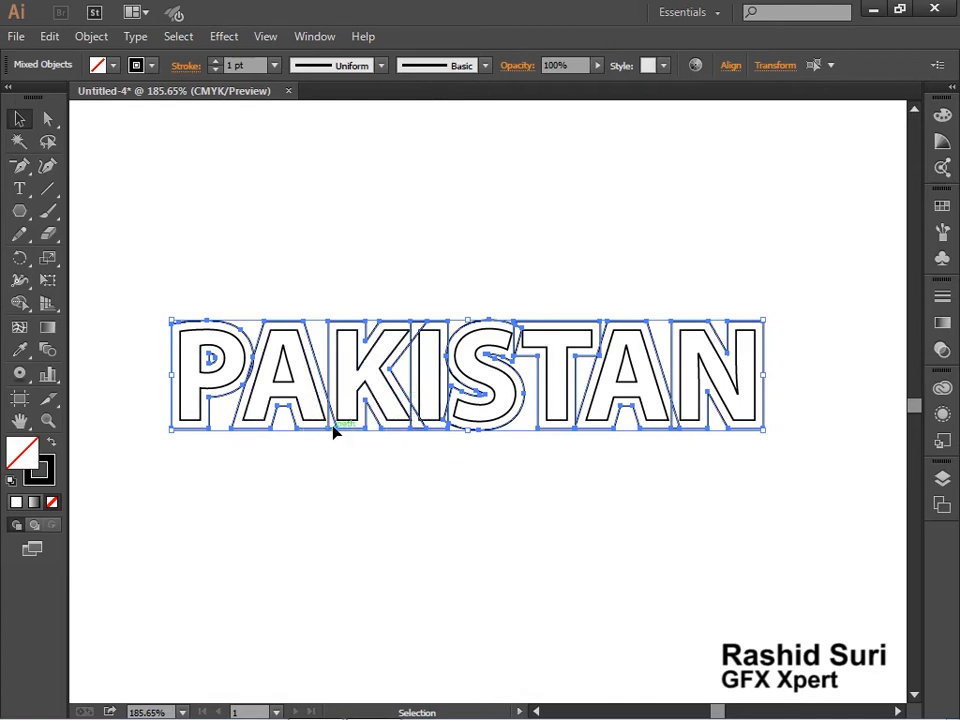
Try moving the offset outlines below the original letters to compare both versions, and restore their position
left_click_drag(334, 431, 335, 484)
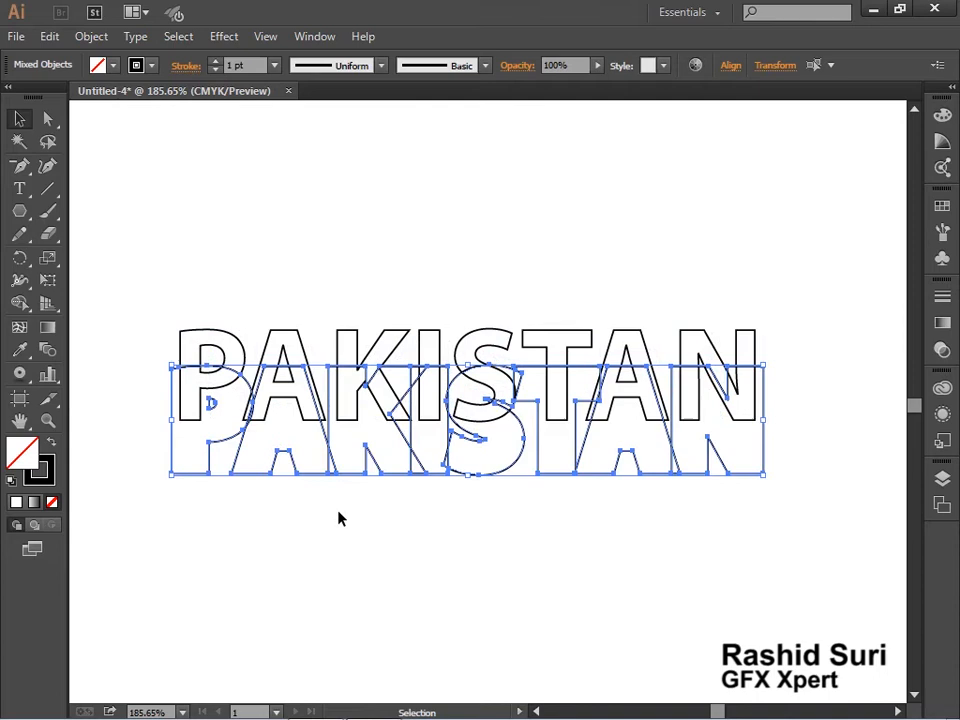
left_click_drag(343, 475, 343, 585)
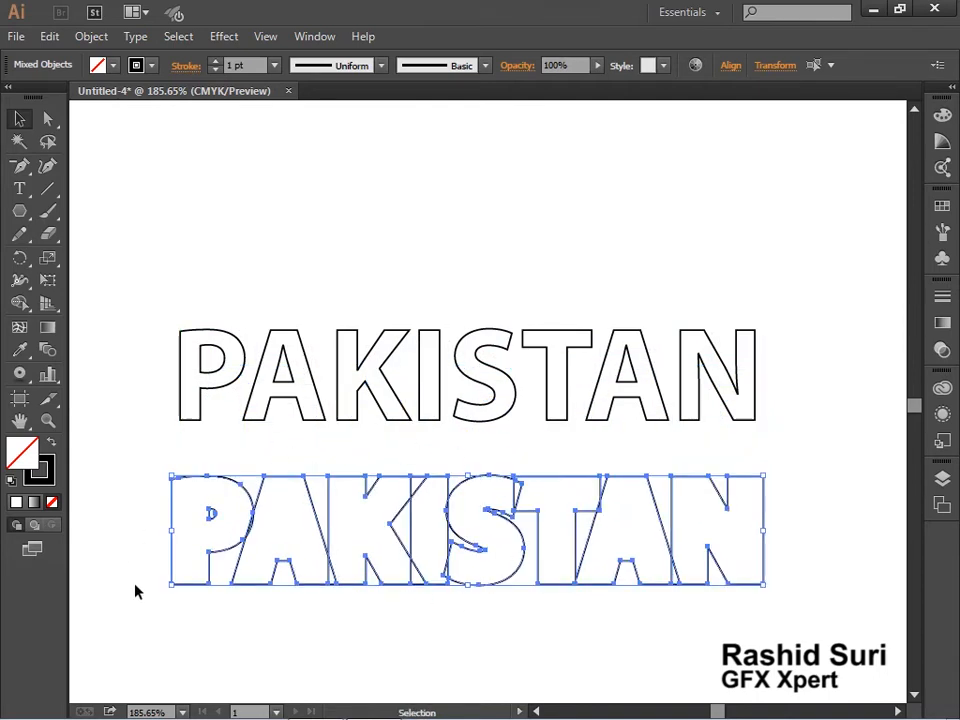
left_click(444, 660)
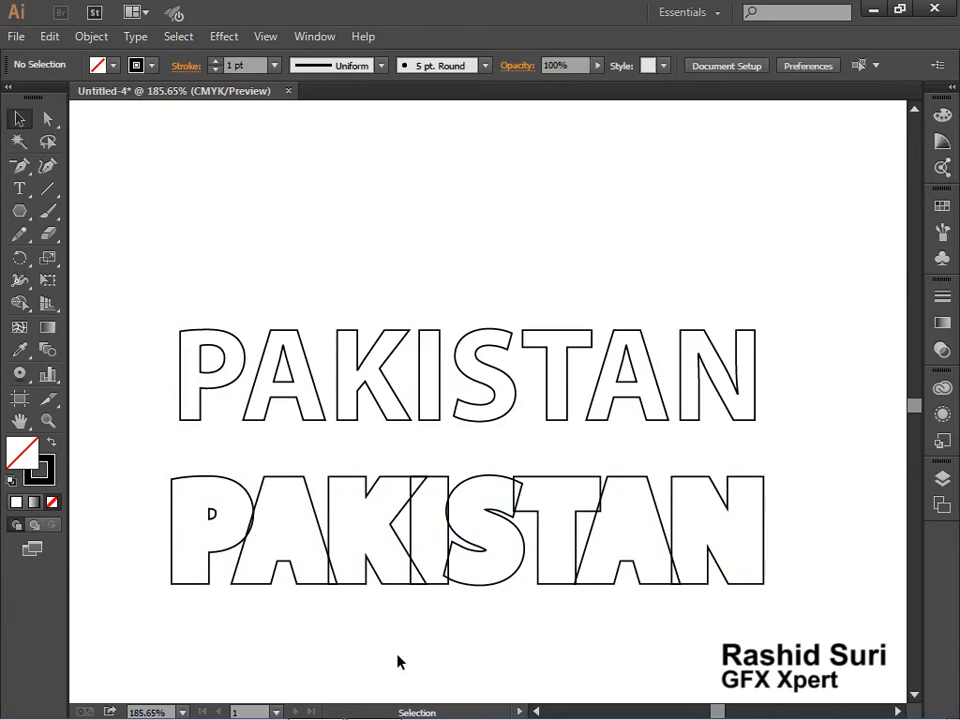
left_click_drag(131, 452, 780, 595)
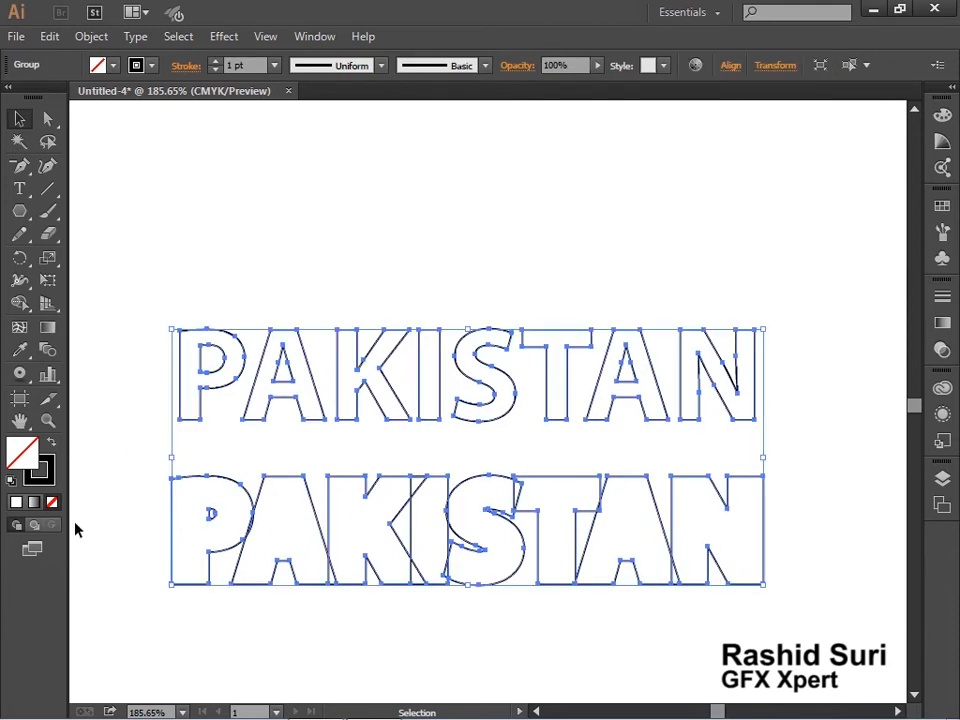
left_click(150, 497)
left_click(258, 506)
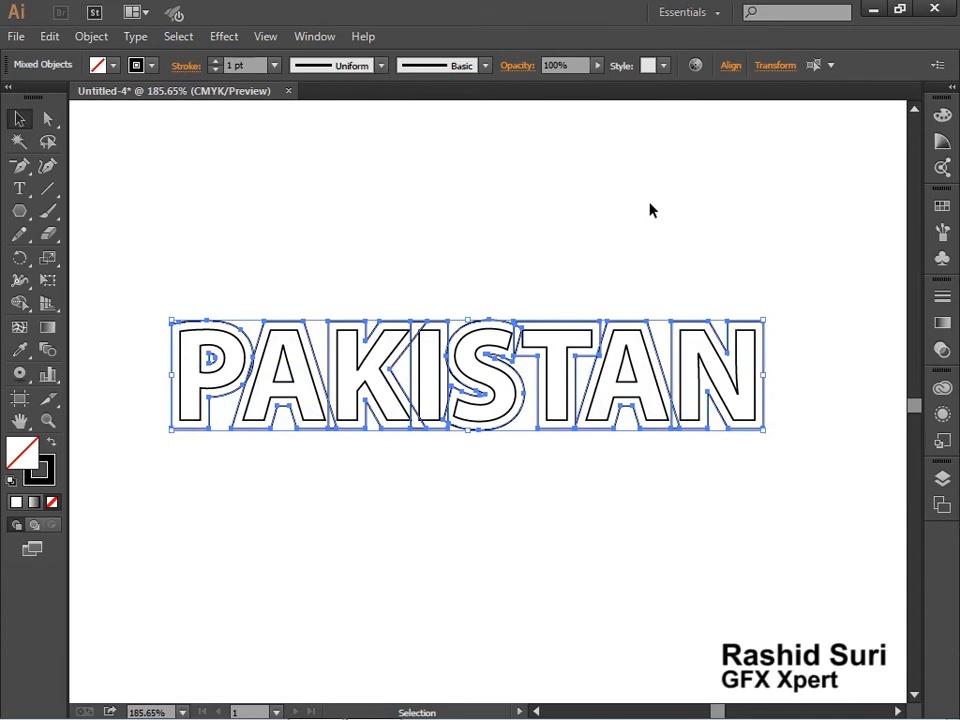
Unite the overlapping offset letter outlines into one shape with Pathfinder
left_click(314, 36)
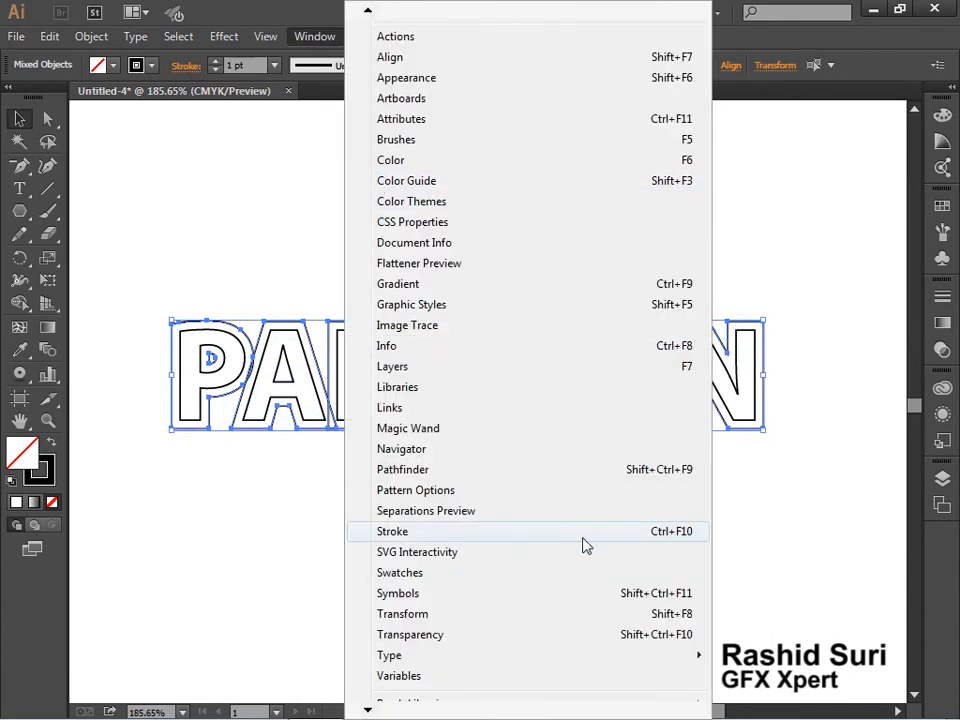
left_click(420, 469)
left_click(701, 170)
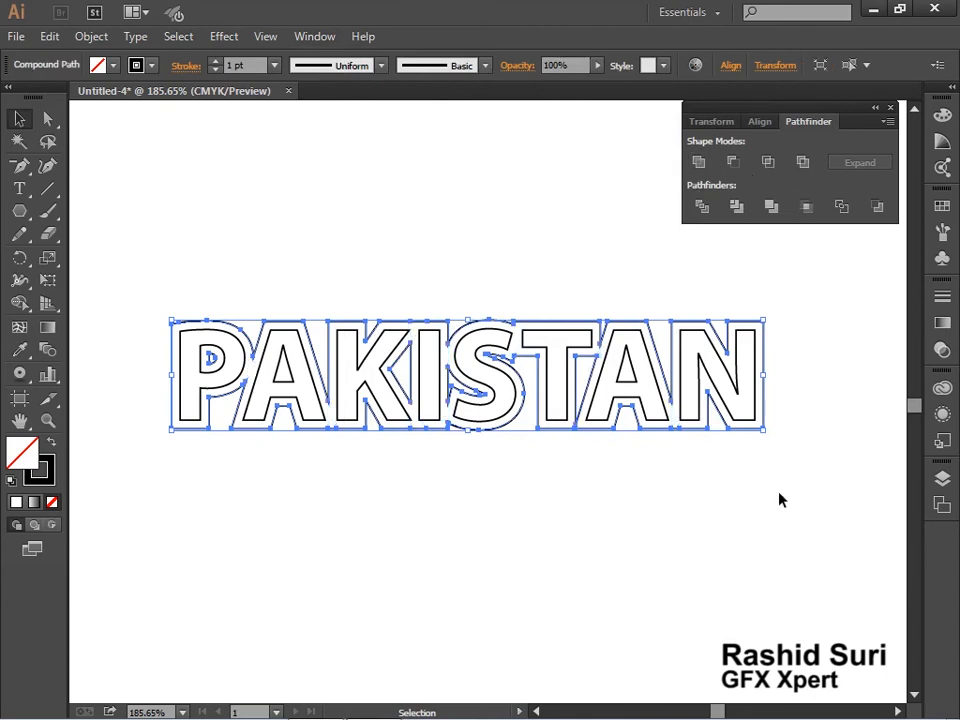
left_click(654, 467)
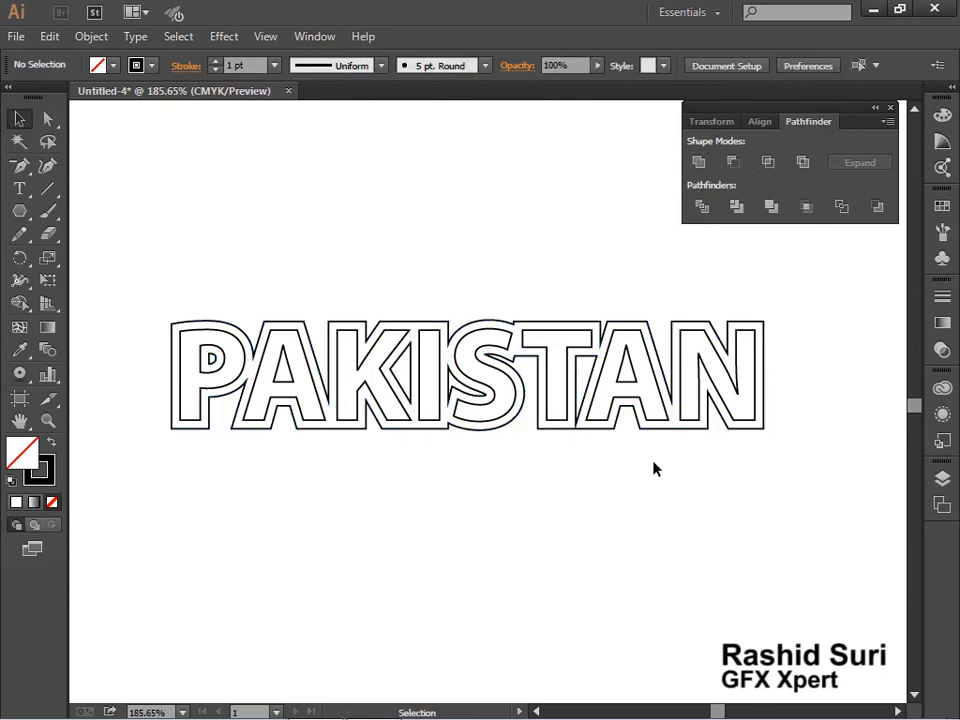
Ungroup the PAKISTAN artwork so the merged outline and the inner letters can be selected separately
left_click(397, 328)
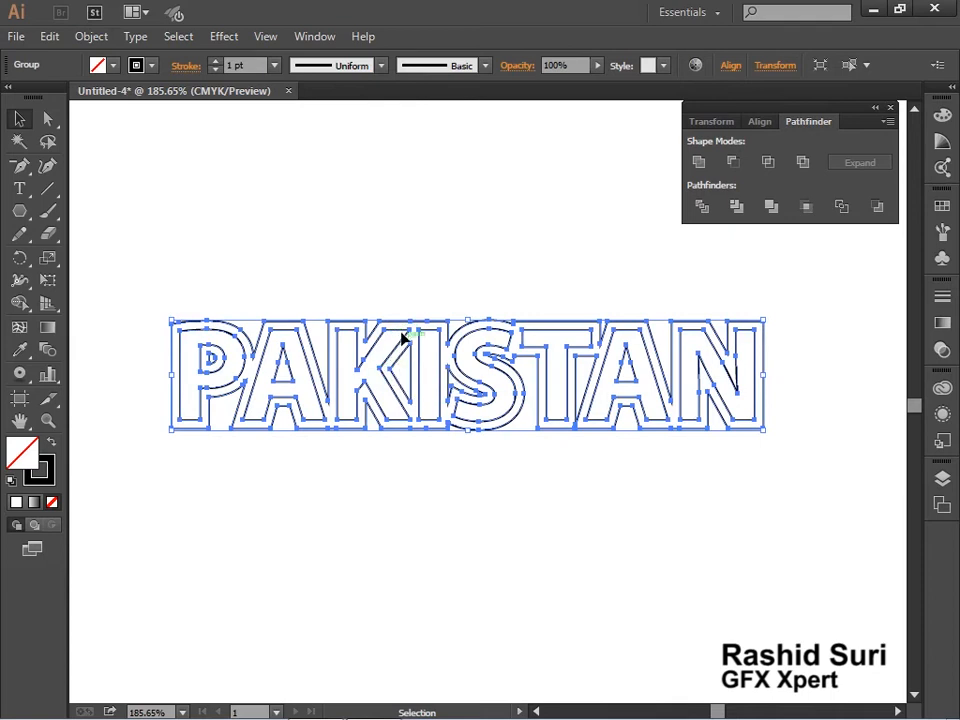
right_click(413, 321)
left_click(466, 432)
left_click(484, 460)
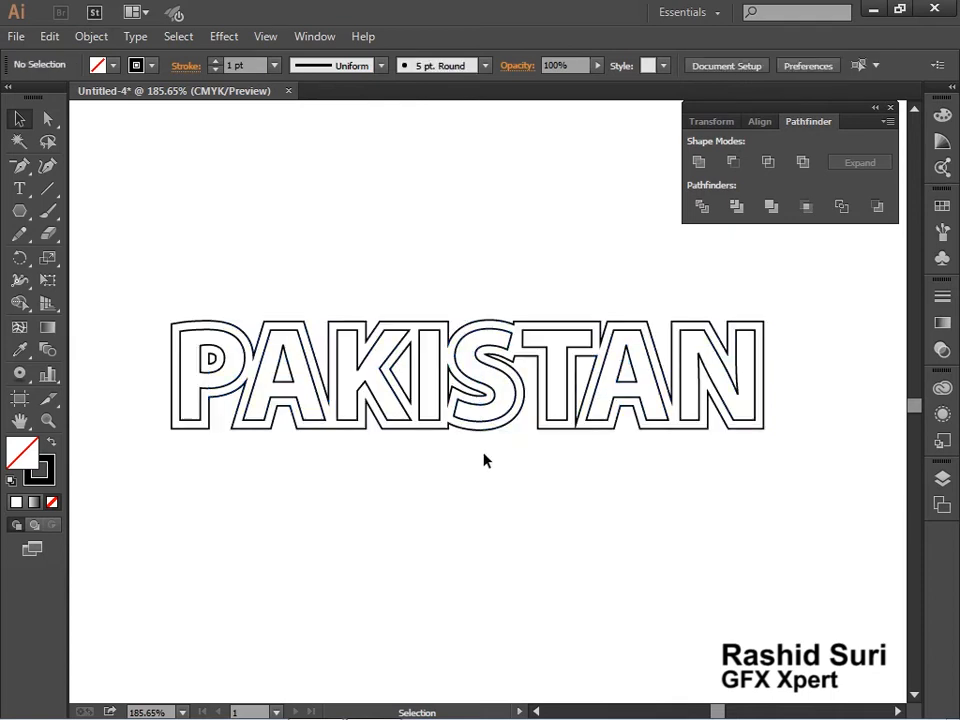
left_click(467, 402)
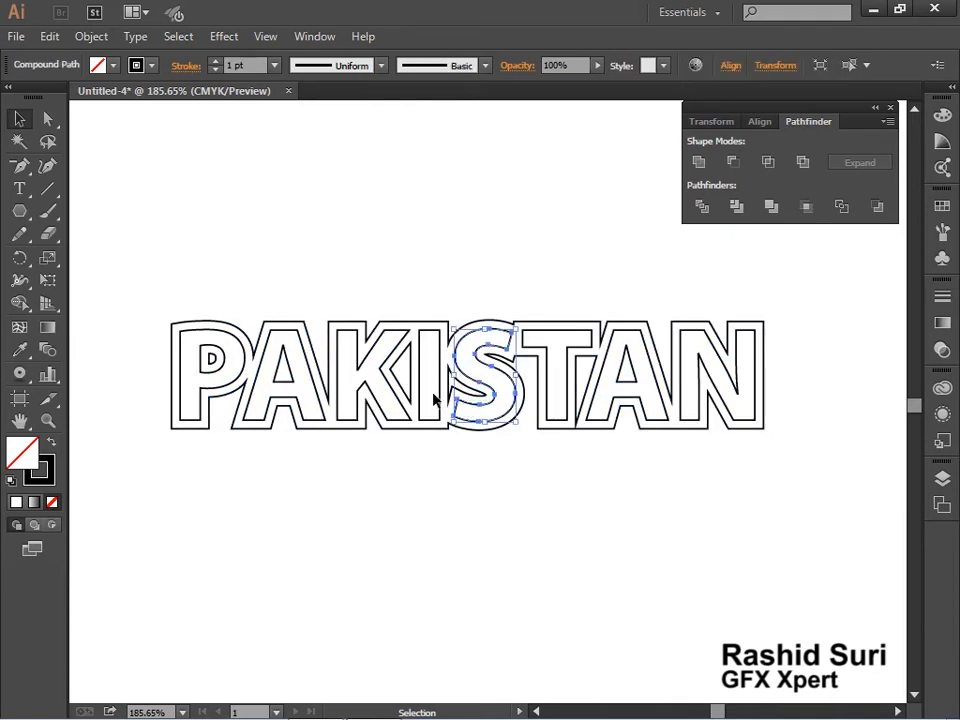
left_click(433, 394)
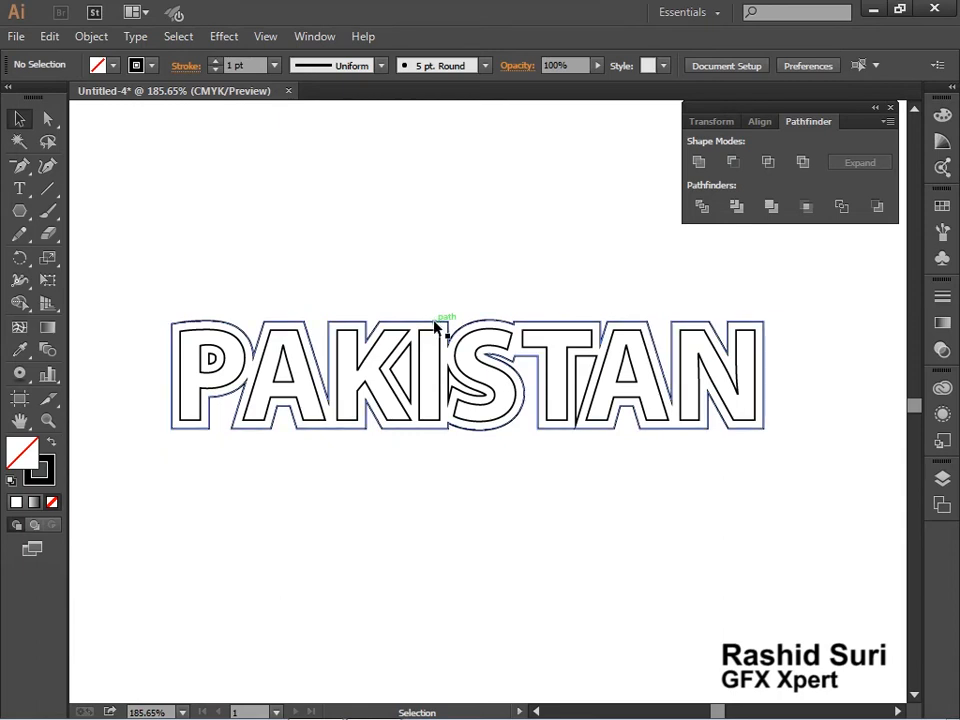
Fill the merged PAKISTAN outline with dark green and send it behind the inner letters
left_click(436, 324)
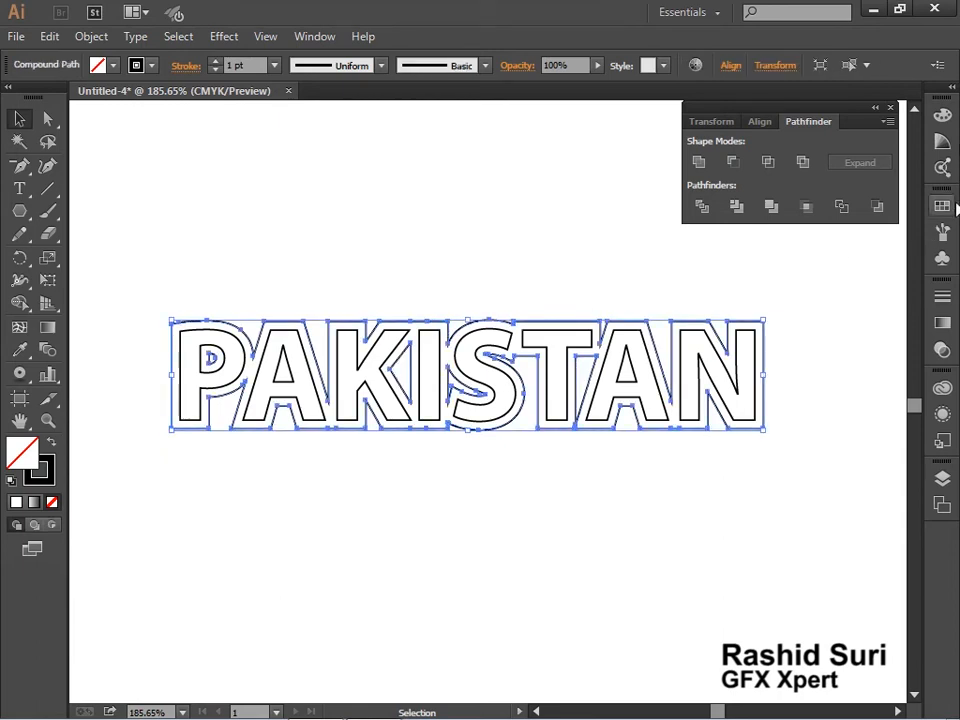
left_click(943, 207)
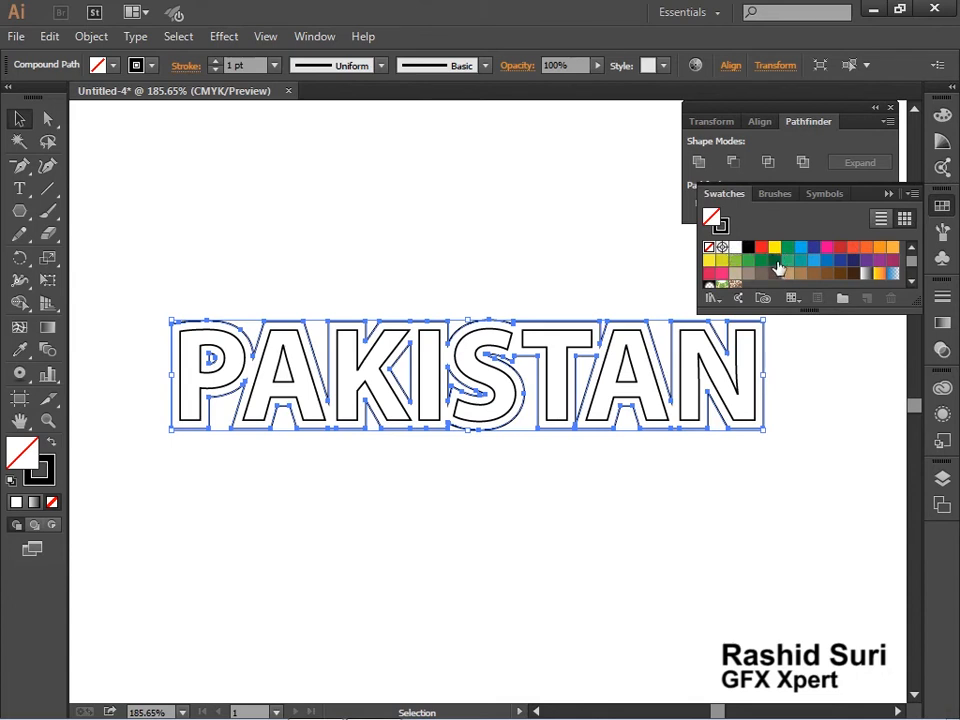
left_click(774, 260)
left_click(795, 416)
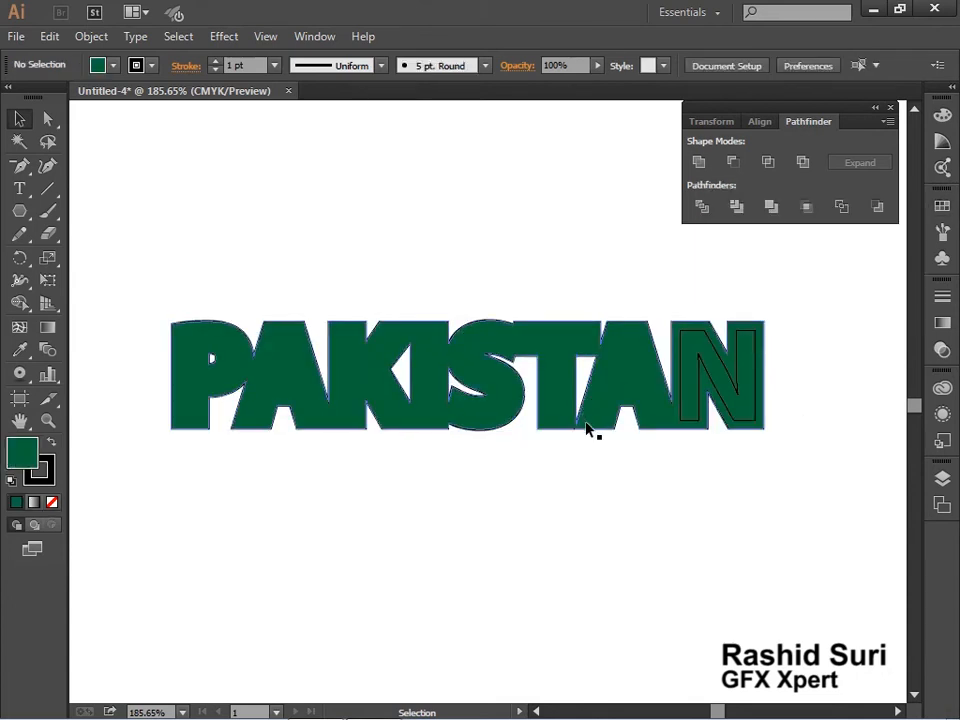
left_click(588, 432)
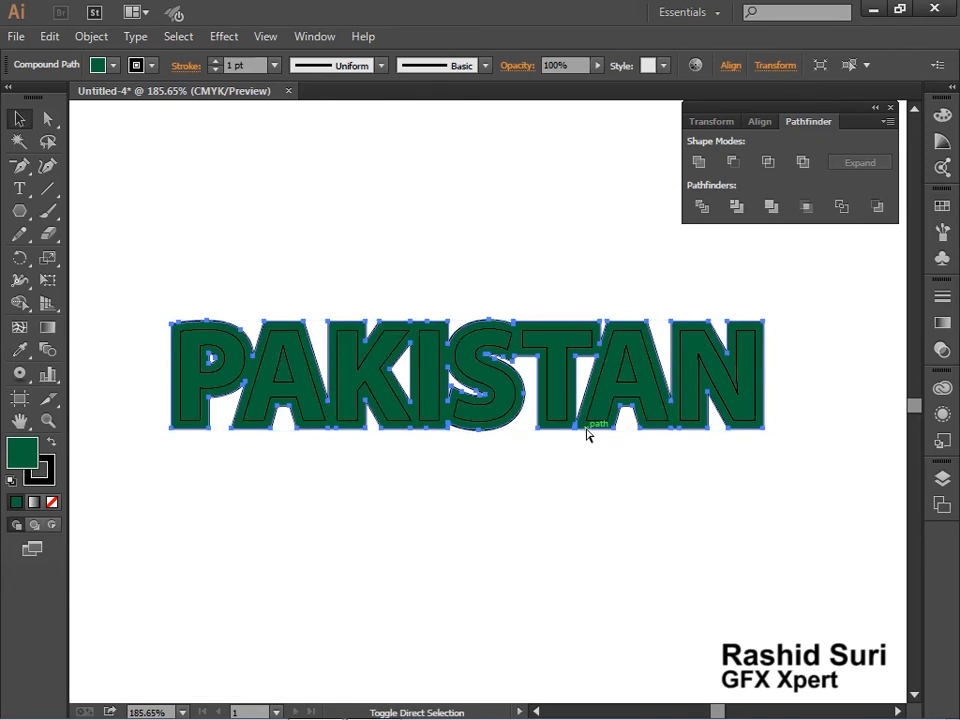
Group the inner PAKISTAN letters without the green outline and fill them with white
left_click(320, 430)
left_click_drag(103, 333, 530, 435)
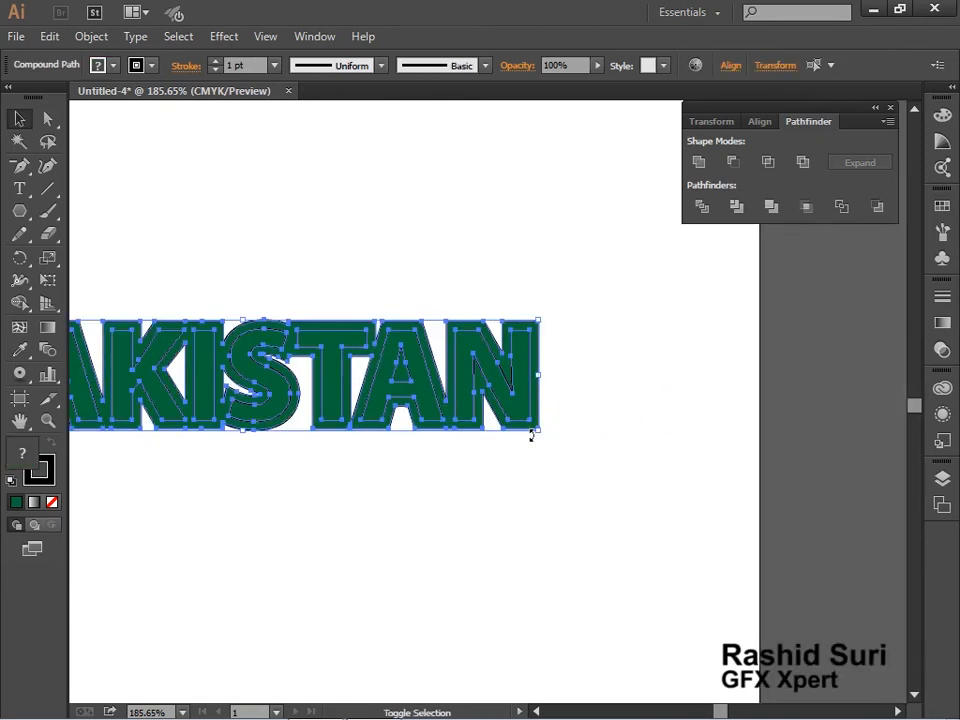
left_click(532, 431, "shift")
key("ctrl+g")
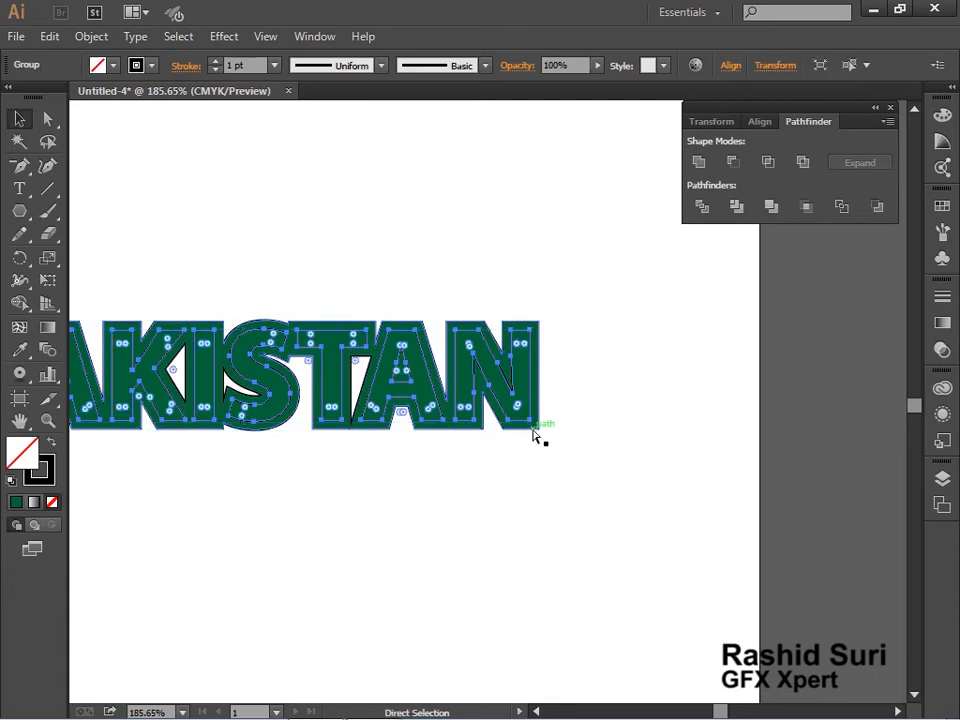
left_click(942, 205)
left_click(735, 247)
key("space")
left_click_drag(258, 509, 456, 551)
left_click(528, 558)
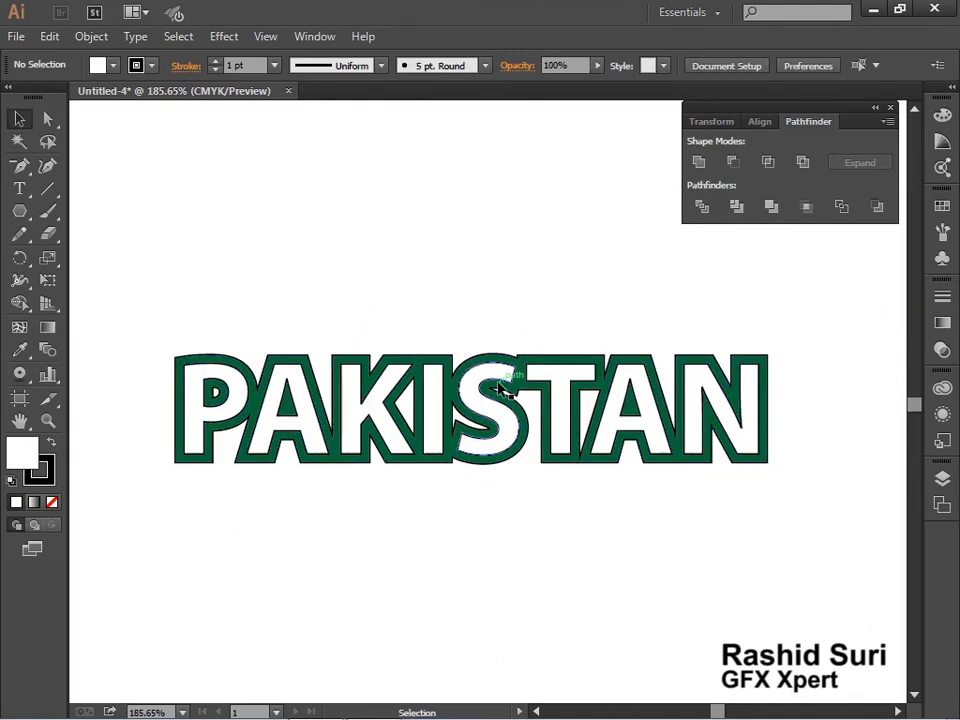
Offset the merged dark green PAKISTAN outline by 5 pt with miter joins
left_click(380, 362)
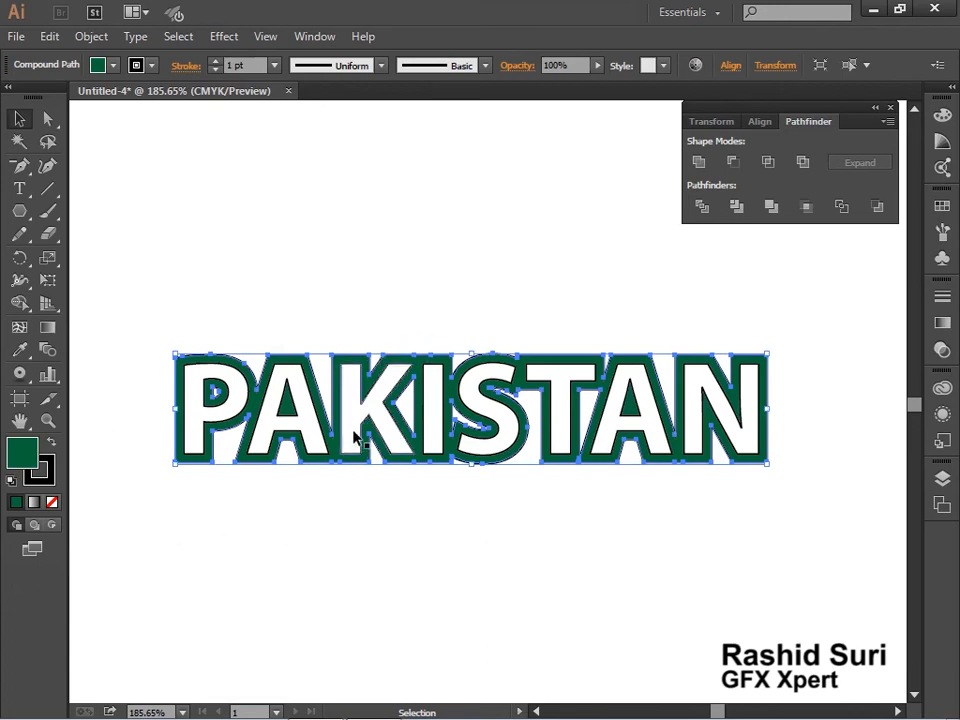
left_click(90, 38)
mouse_move(197, 420)
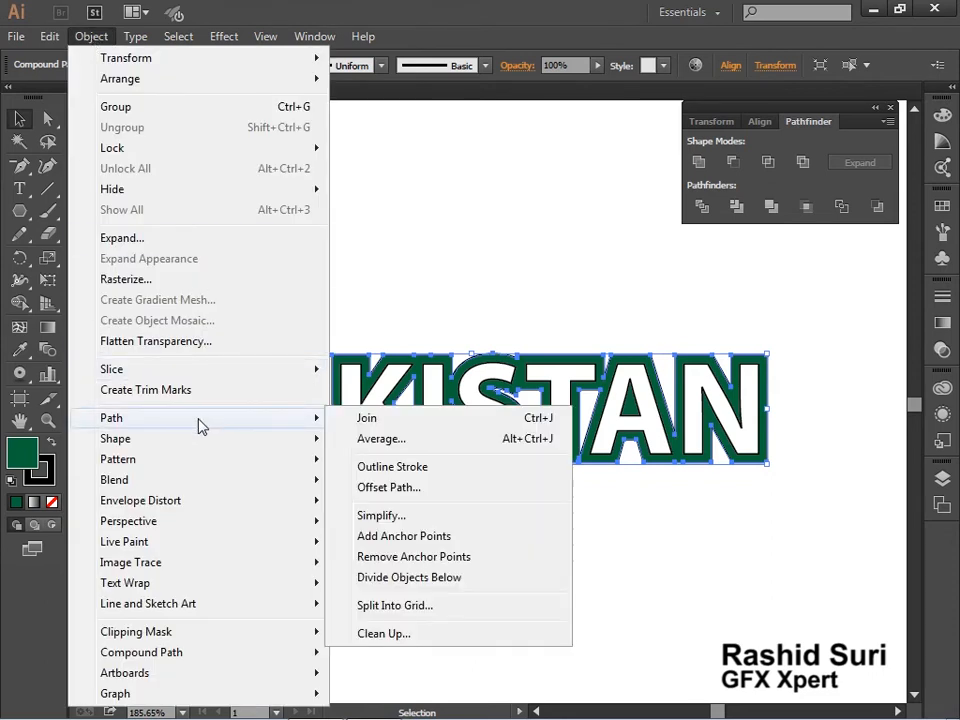
left_click(428, 488)
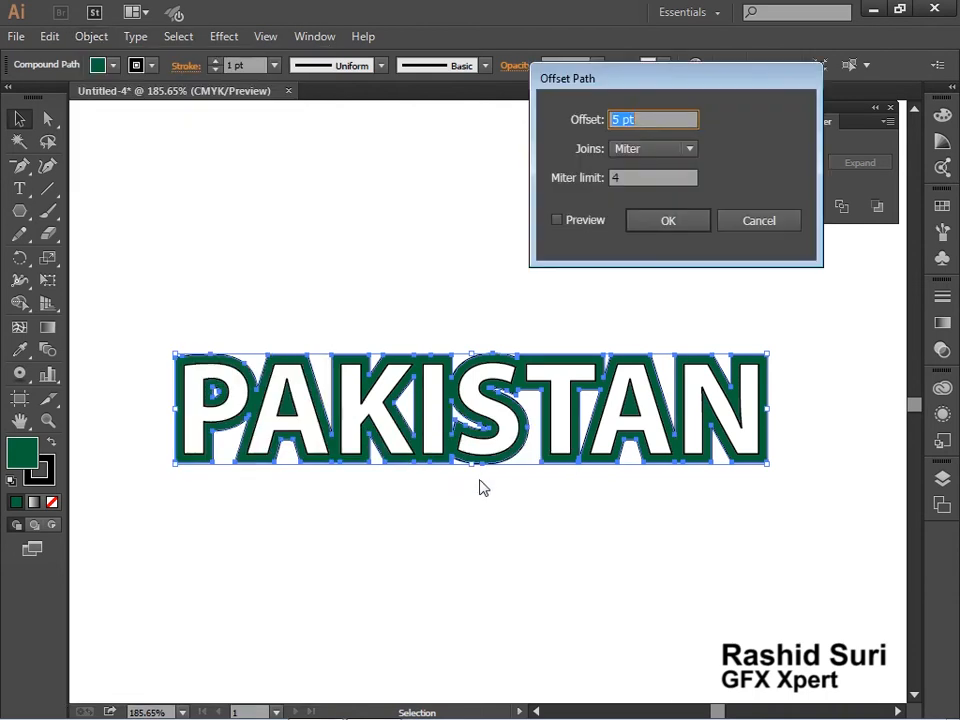
left_click(600, 228)
left_click(650, 228)
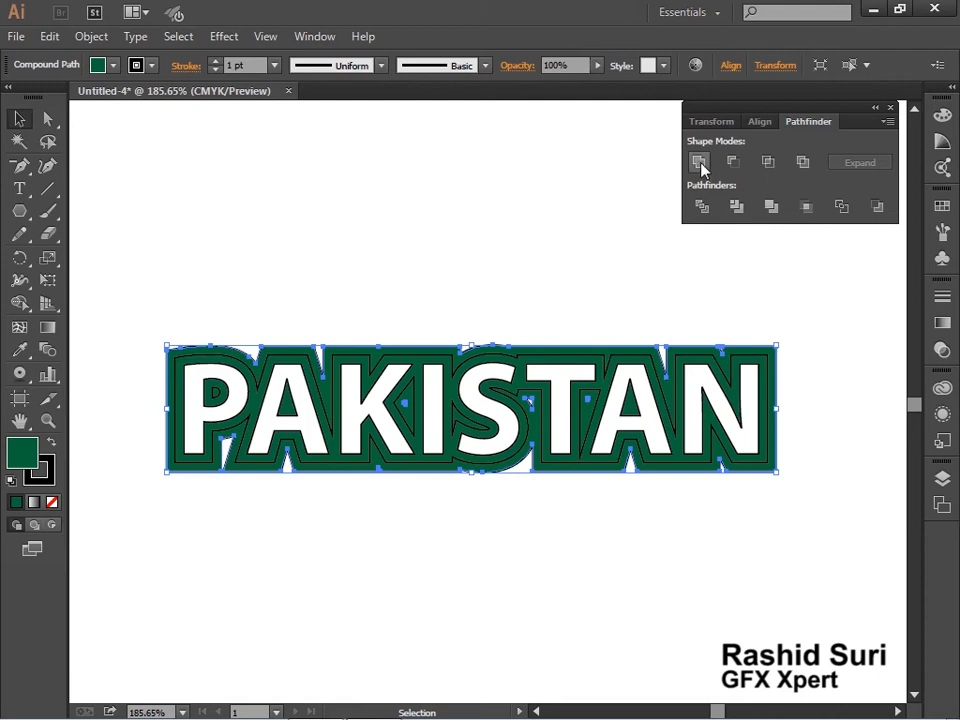
Release the compound path of the new outer outline, then try moving its main shape upward and undo that move
right_click(581, 350)
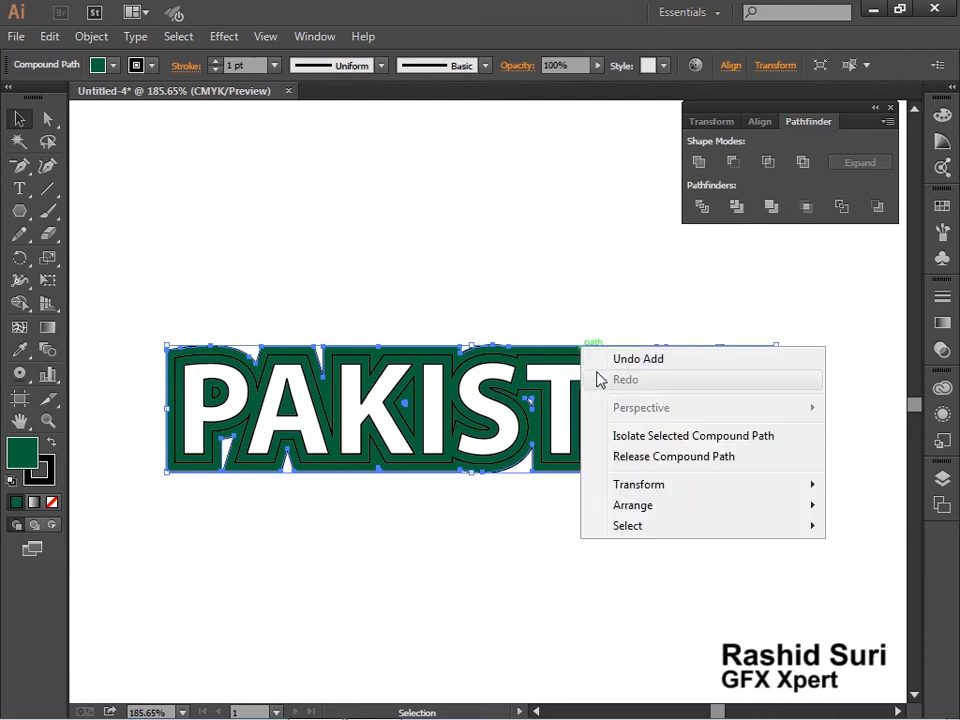
left_click(631, 457)
left_click(628, 504)
left_click_drag(576, 343, 581, 252)
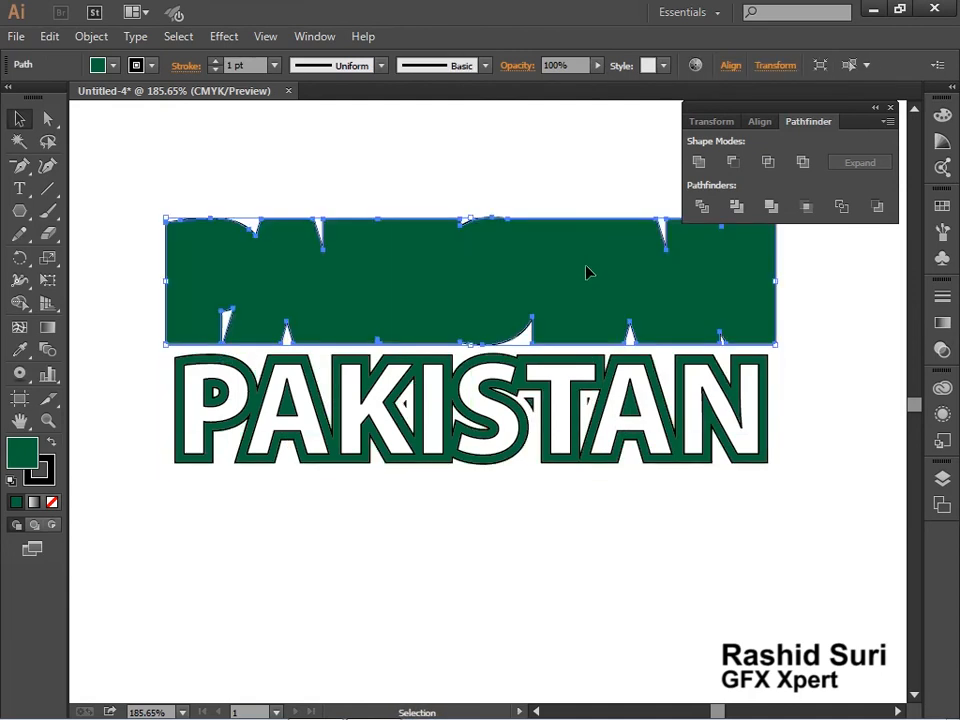
key("ctrl+z")
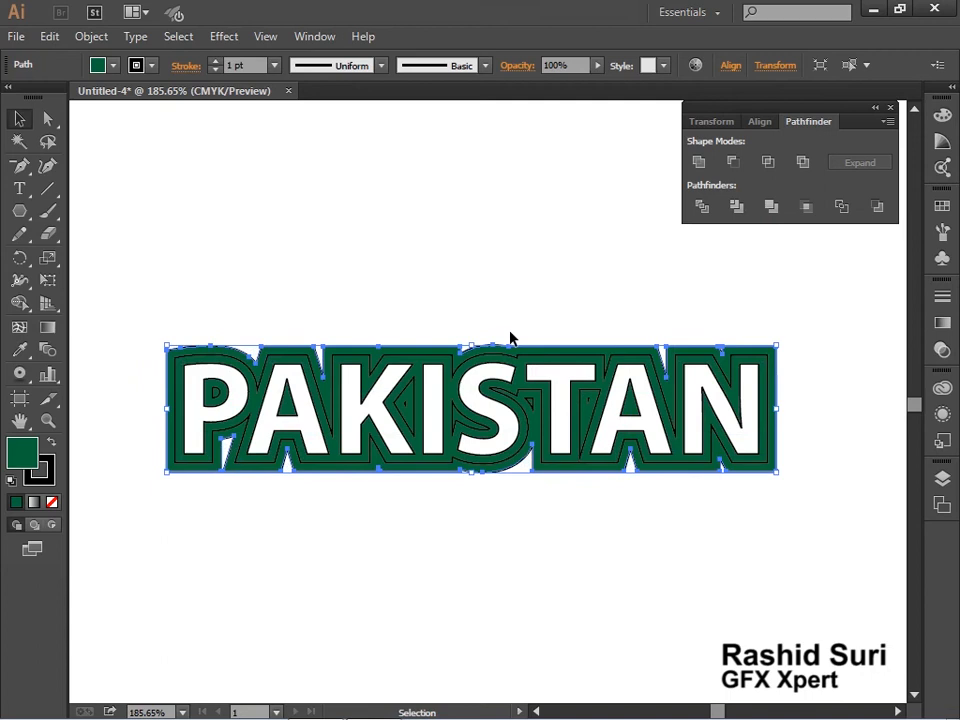
Select the white letters together with the inner green outline and move them below the outer green shape
left_click(566, 381)
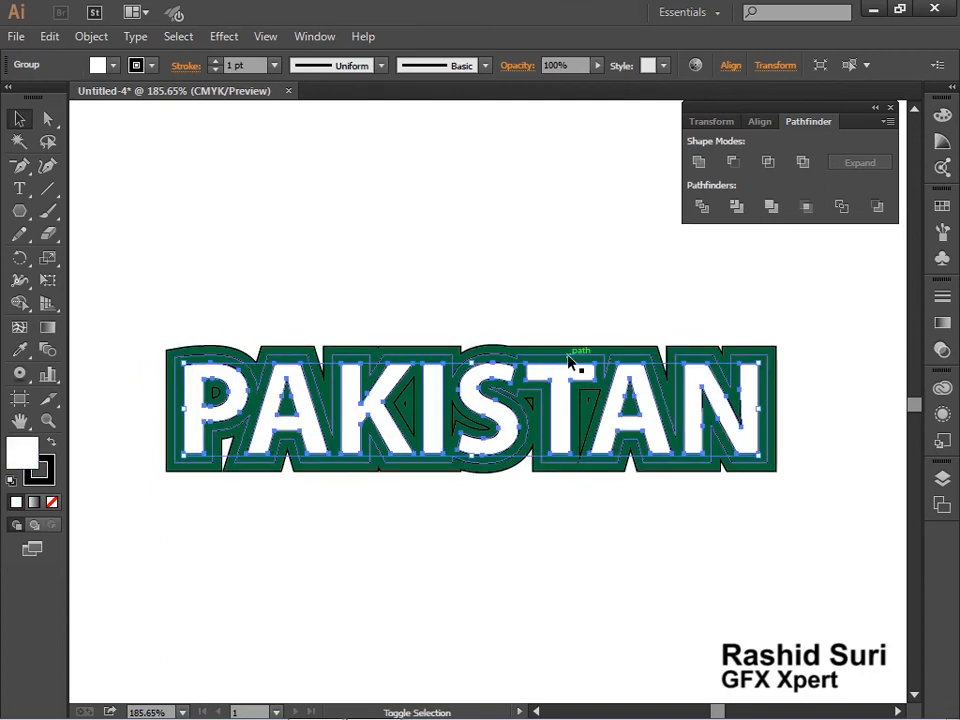
left_click(568, 362, "shift")
left_click_drag(572, 390, 576, 551)
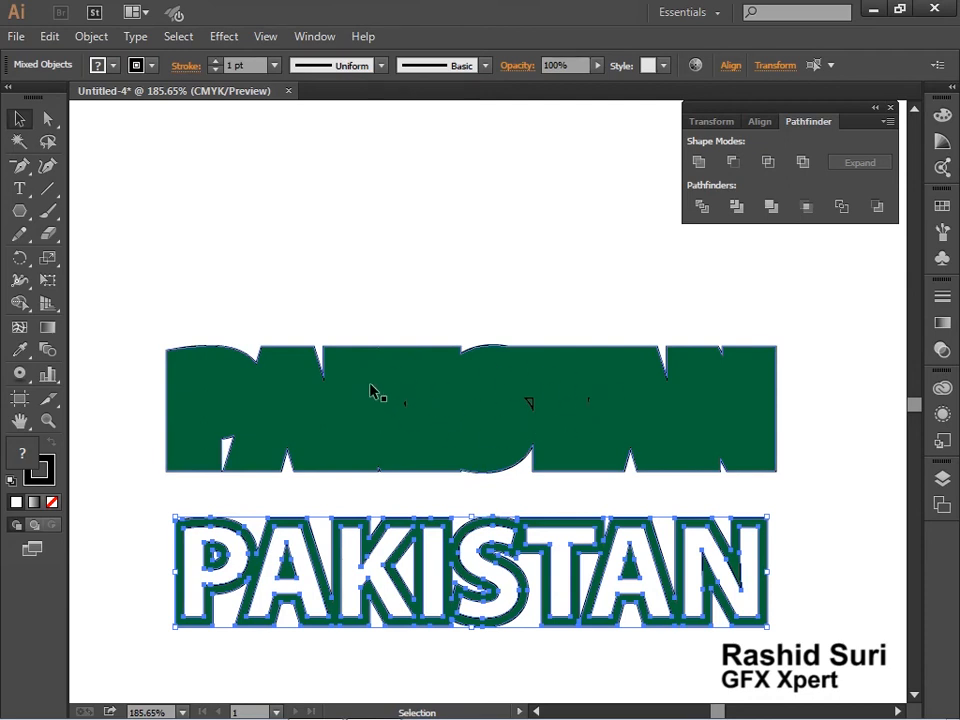
Combine the large outer green shape and its small leftover pieces into one compound path
left_click_drag(345, 311, 617, 401)
right_click(617, 398)
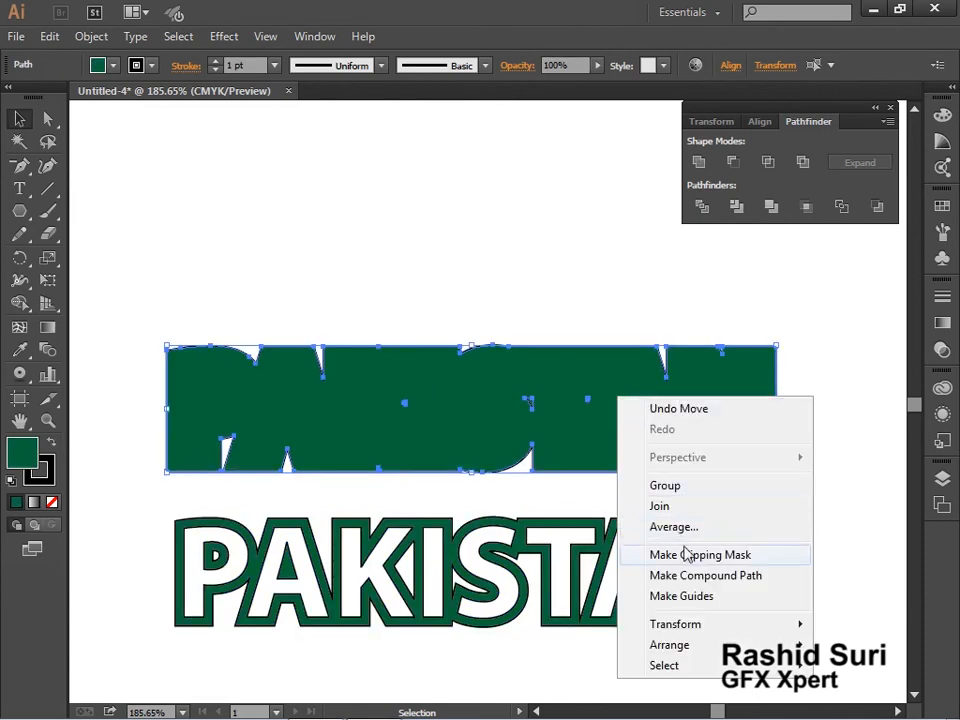
left_click(695, 576)
left_click(640, 311)
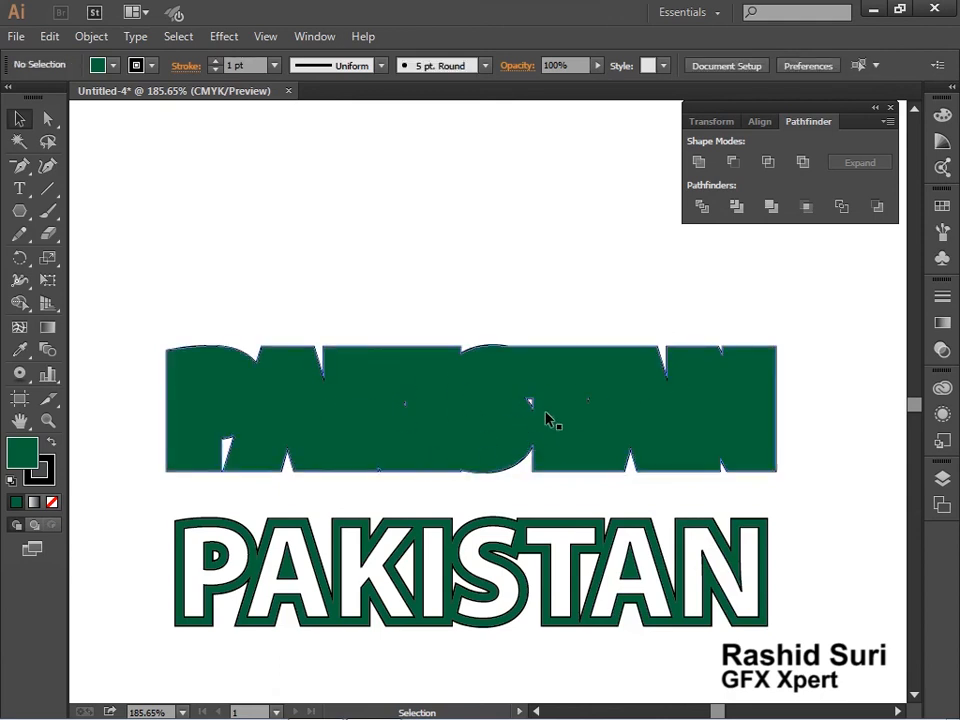
right_click(590, 442)
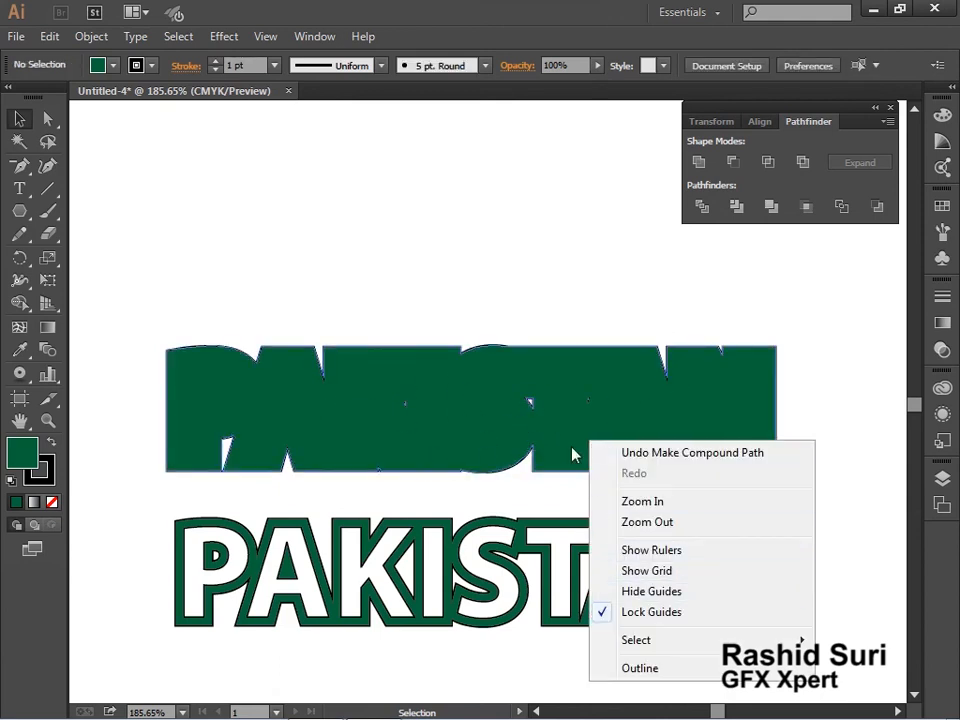
left_click(636, 258)
Isolate the outer compound path, move the large shape clear of the small leftover pieces, and delete those pieces
left_click(559, 407)
right_click(561, 408)
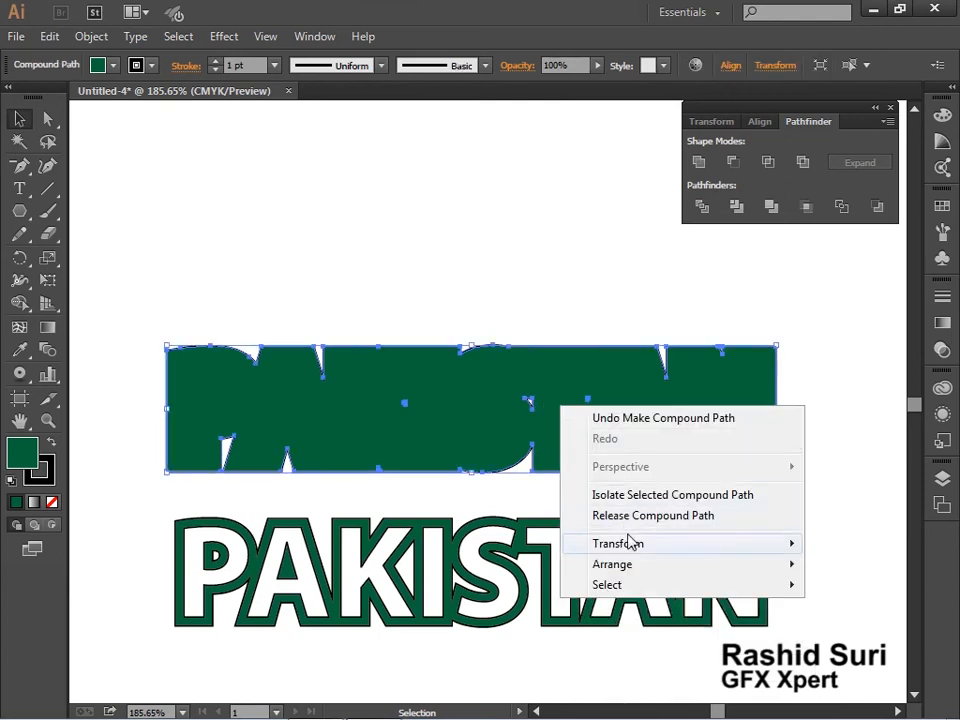
left_click(630, 496)
left_click_drag(576, 396, 528, 222)
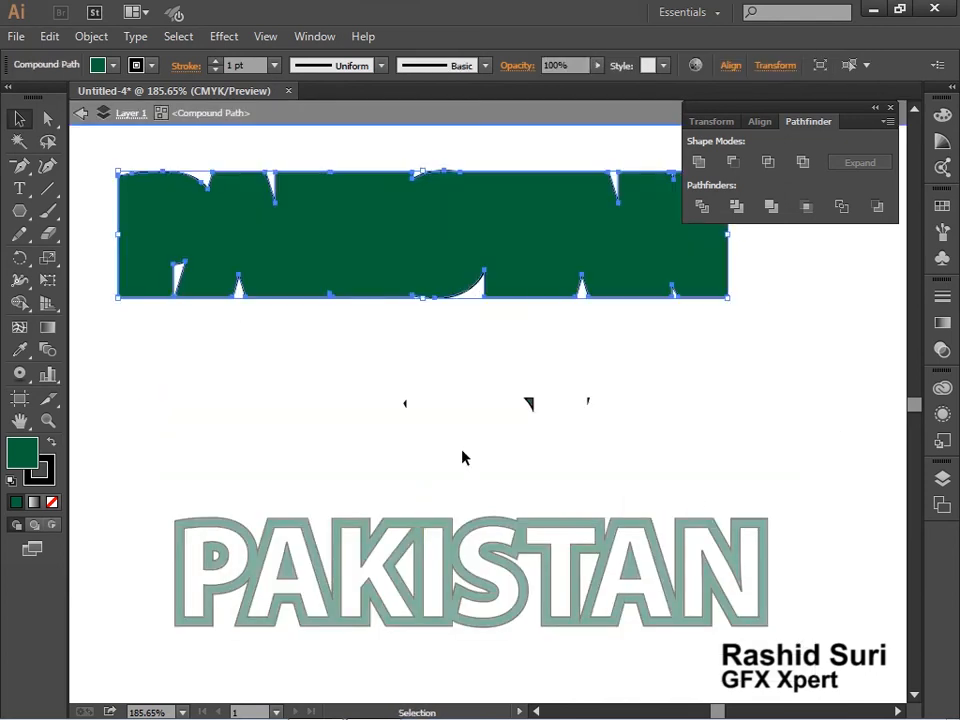
left_click_drag(320, 378, 755, 455)
key("Delete")
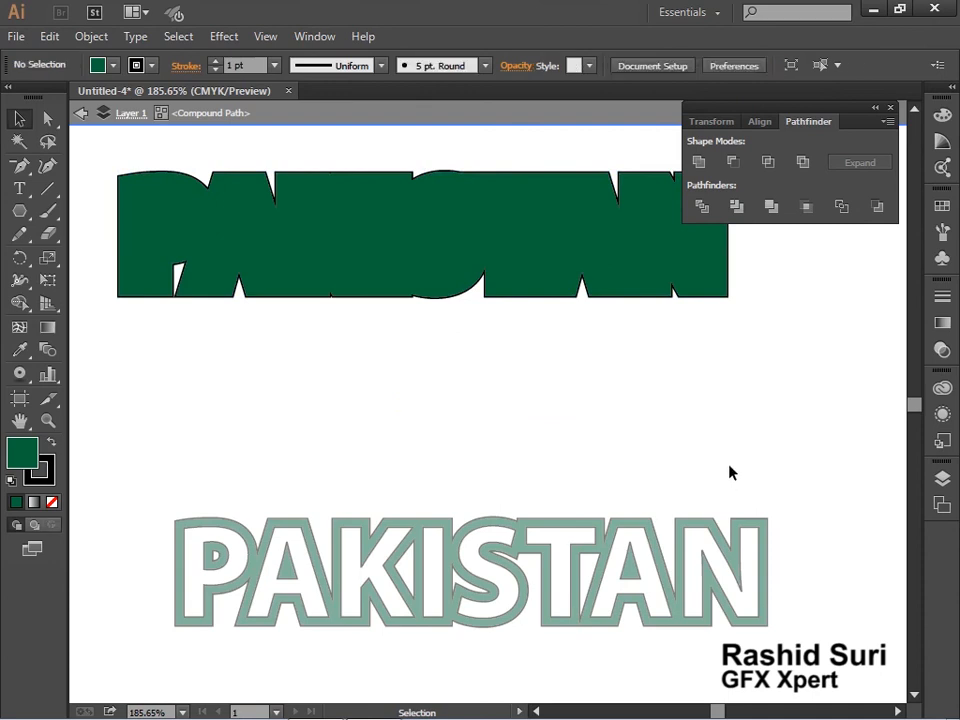
double_click(632, 479)
Move the large outer shape down to just above the PAKISTAN lettering and fill it with yellow
left_click_drag(499, 268, 565, 428)
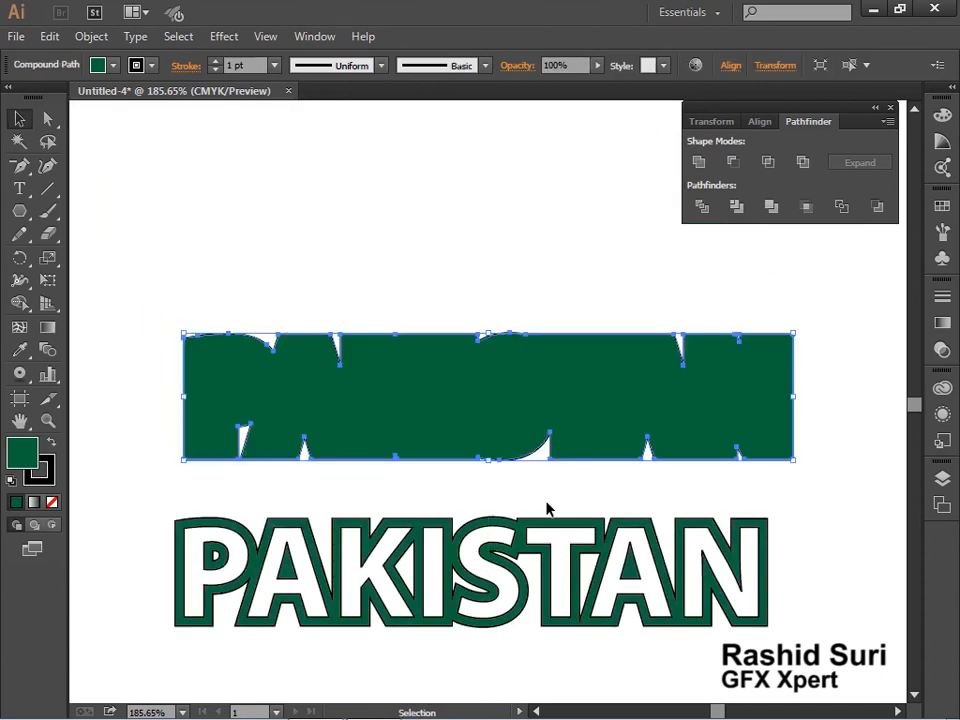
left_click(941, 206)
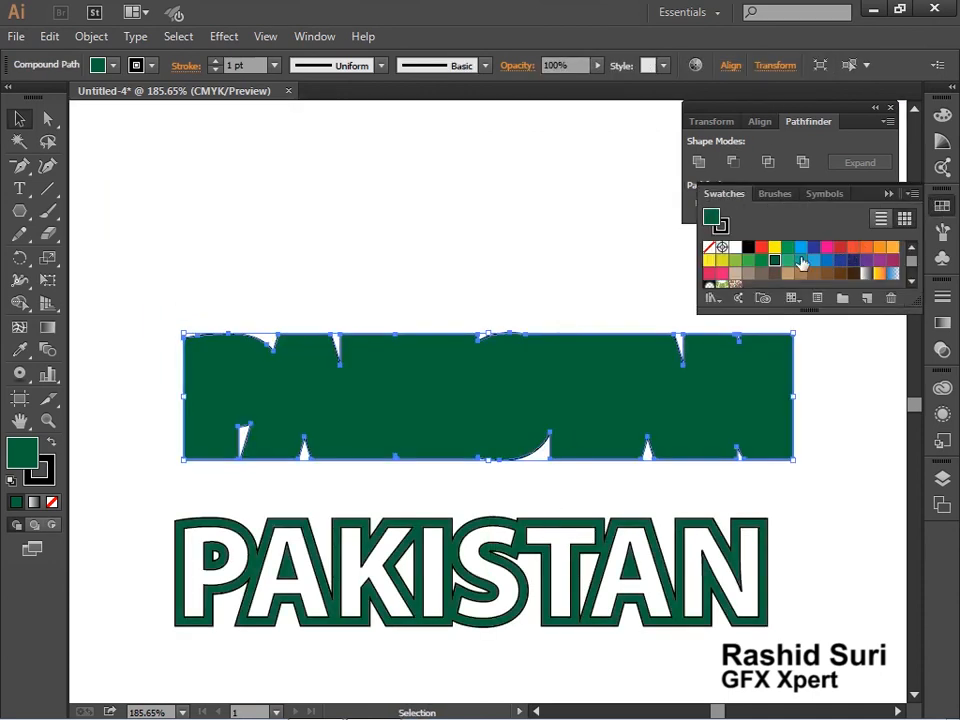
left_click(777, 247)
Center the yellow shape and the PAKISTAN lettering on each other horizontally and vertically
left_click_drag(298, 287, 617, 555)
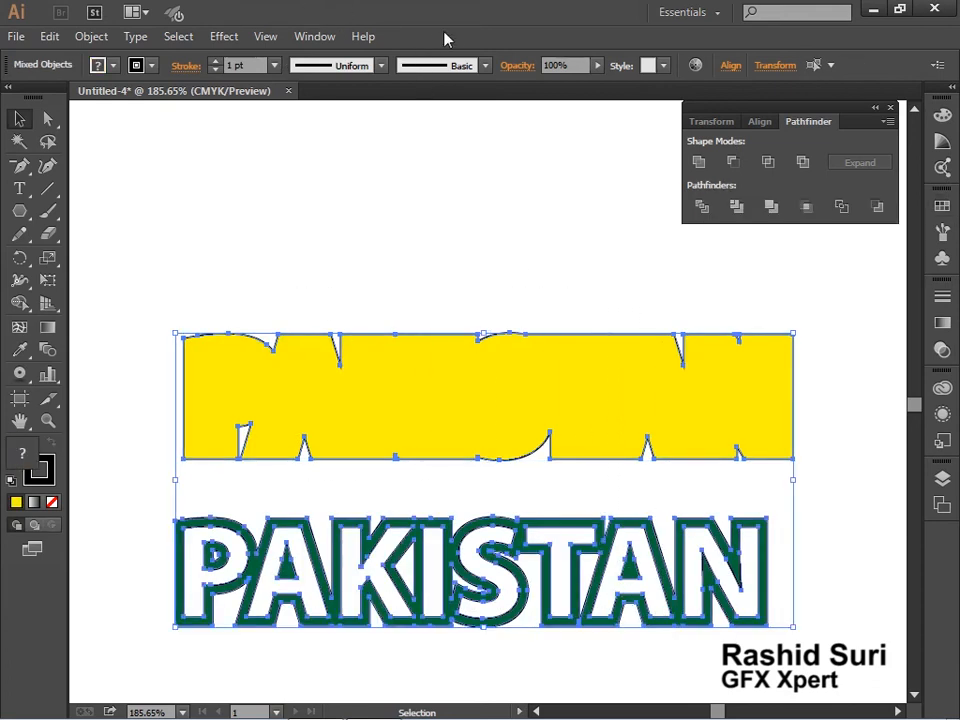
left_click(762, 122)
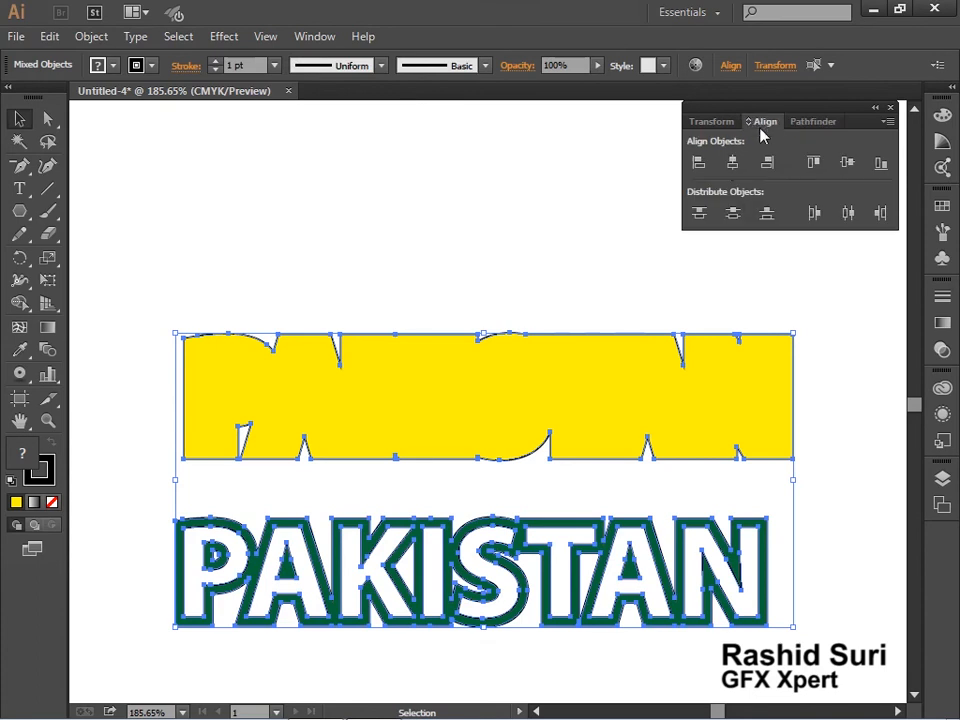
left_click(733, 162)
left_click(846, 162)
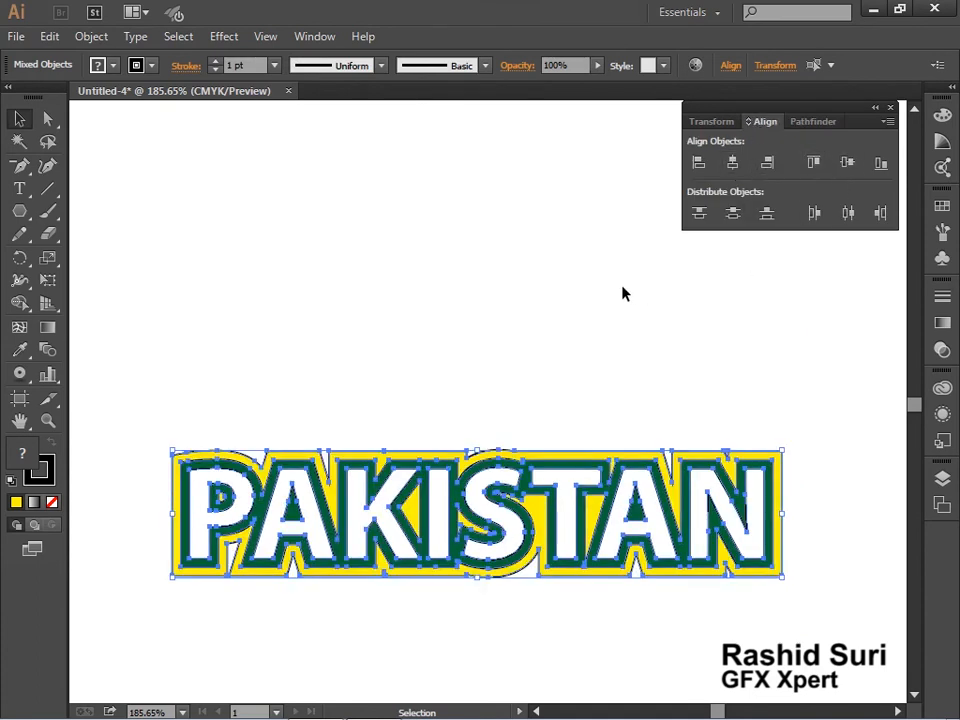
Group the yellow backing with the PAKISTAN lettering and move the group up the artboard
left_click(540, 290)
left_click_drag(287, 408, 578, 549)
key("ctrl+g")
left_click_drag(524, 518, 484, 213)
left_click(580, 382)
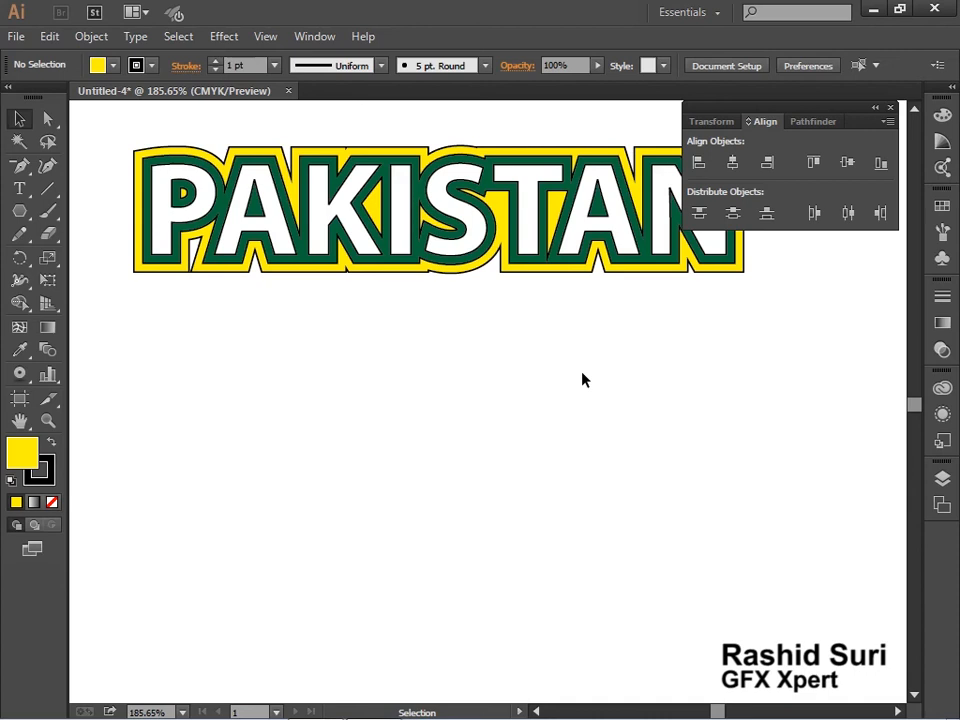
left_click(350, 285, "ctrl+alt")
left_click_drag(523, 403, 461, 450)
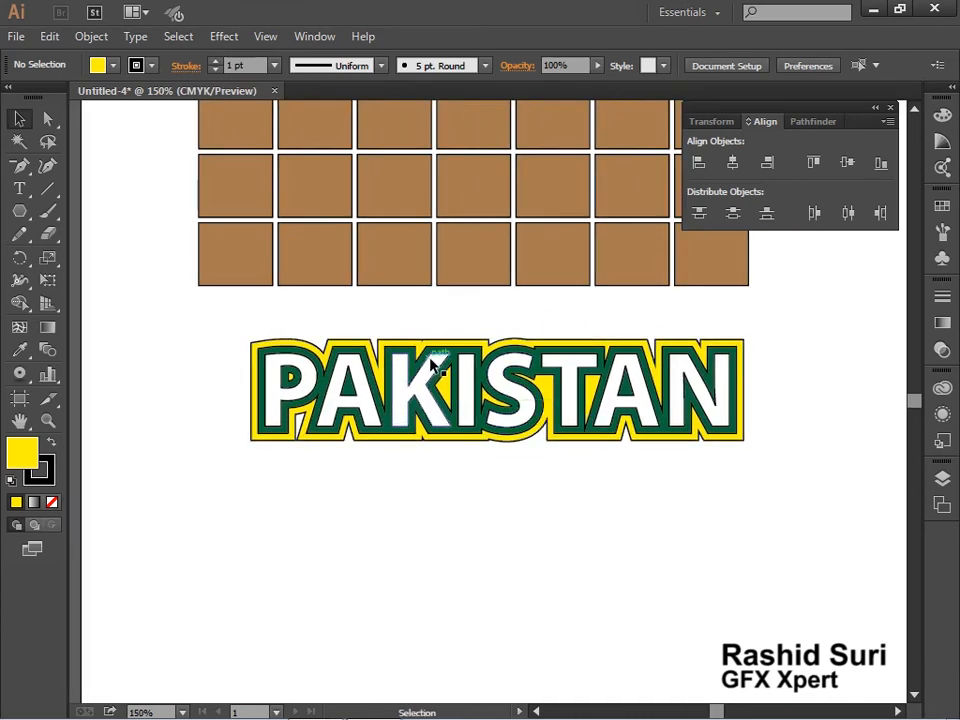
left_click(91, 36)
mouse_move(235, 501)
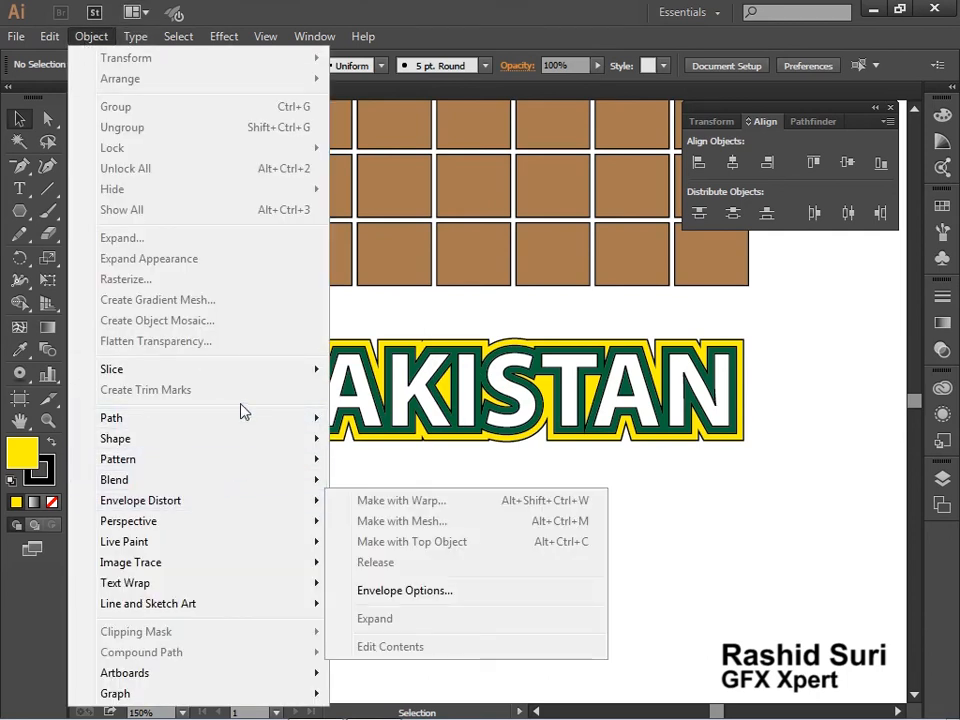
mouse_move(243, 425)
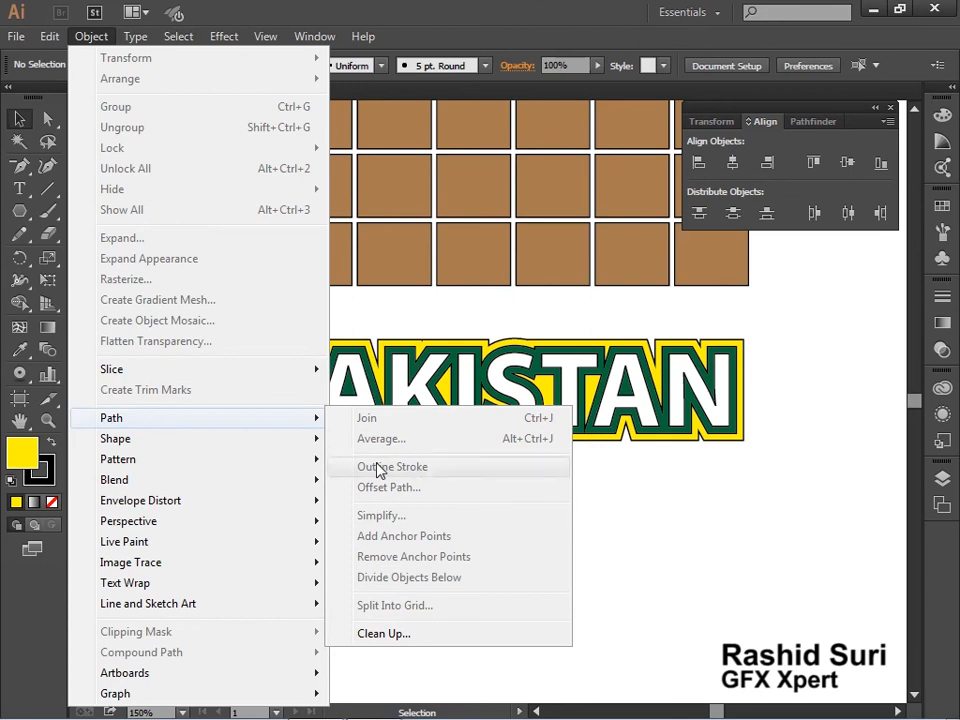
left_click(610, 479)
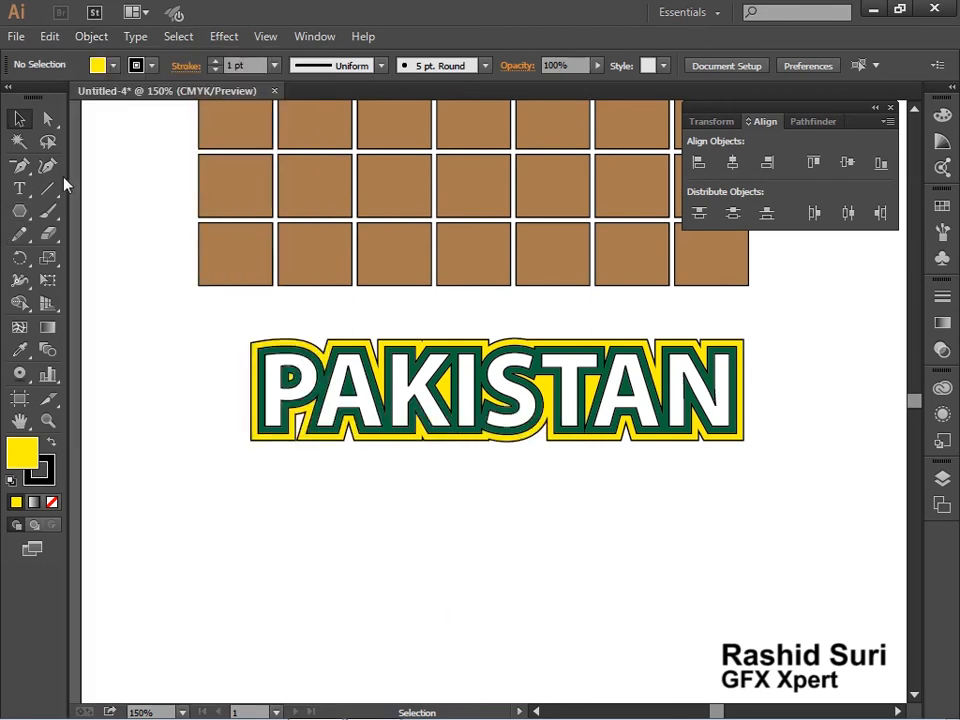
Draw a straight horizontal line beneath the PAKISTAN artwork and set its stroke weight to 4 pt
left_click(47, 188)
left_click_drag(228, 519, 718, 552)
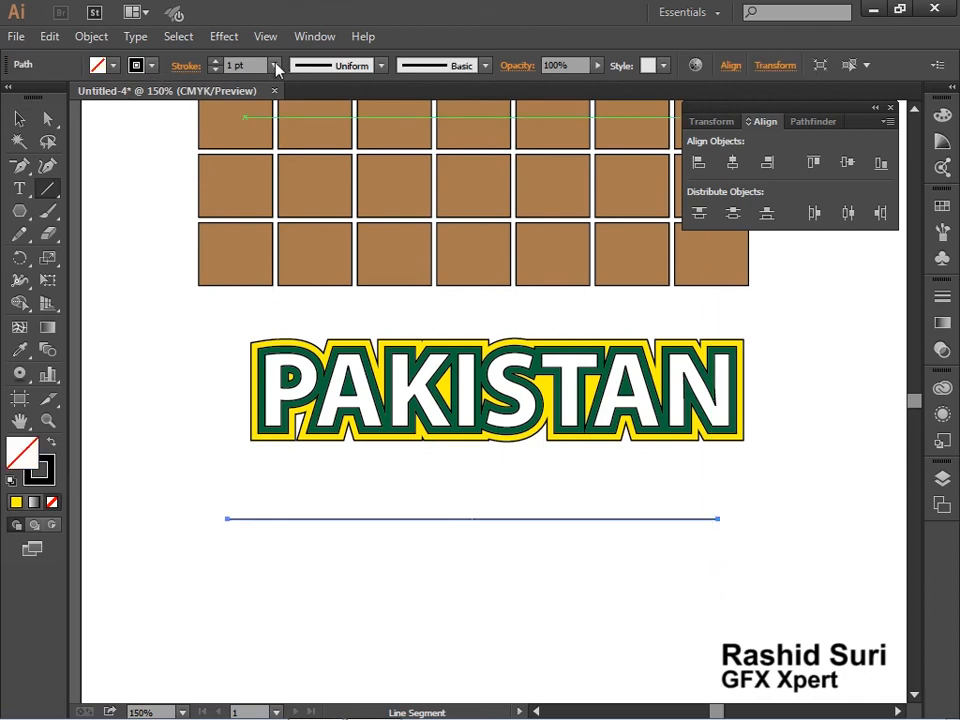
left_click(276, 65)
left_click(295, 212)
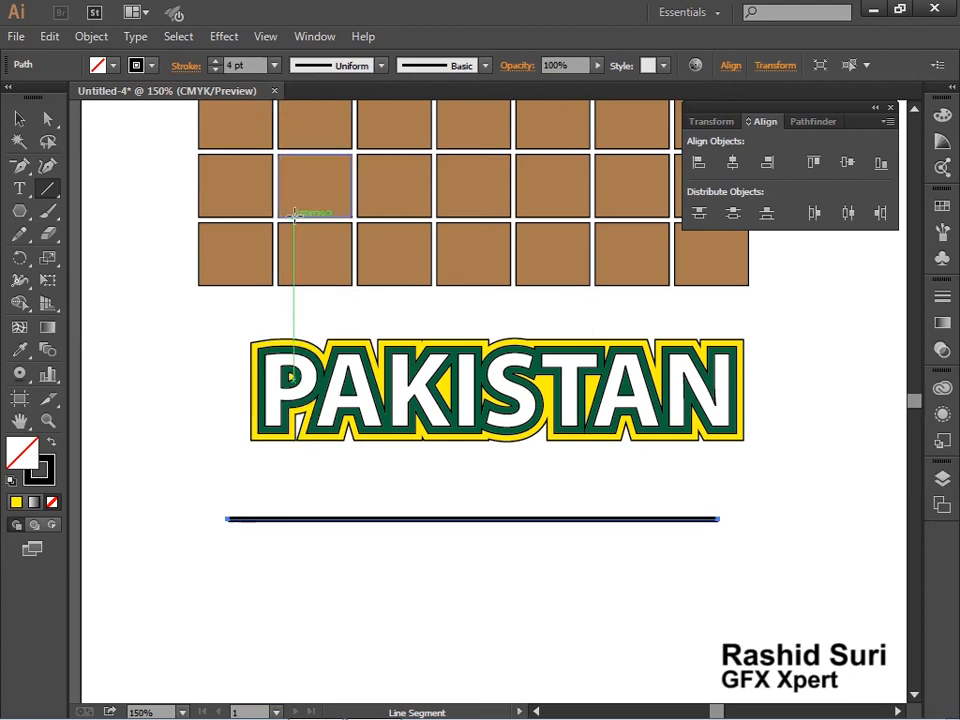
Convert the thick horizontal line into a filled shape with Outline Stroke
key("z")
left_click_drag(191, 453, 371, 565)
left_click(108, 38)
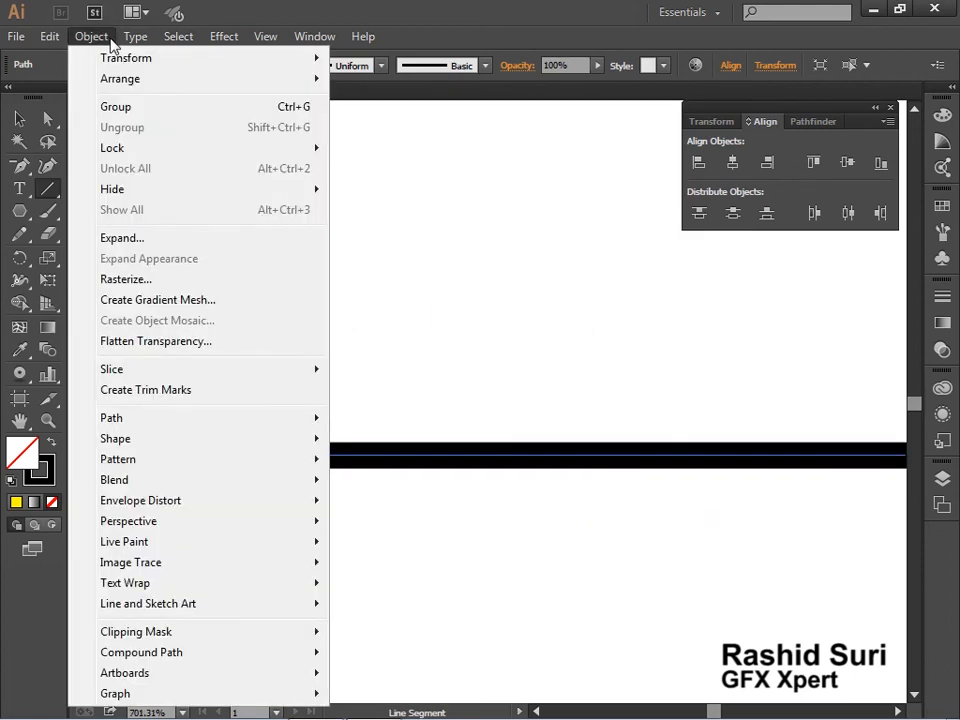
mouse_move(183, 437)
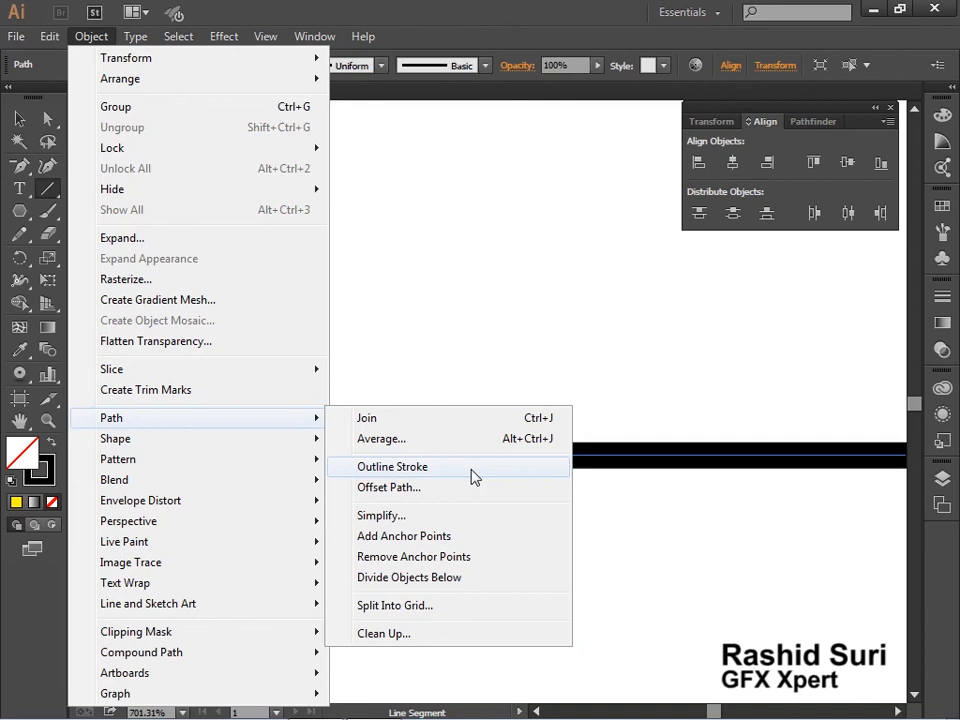
left_click(474, 476)
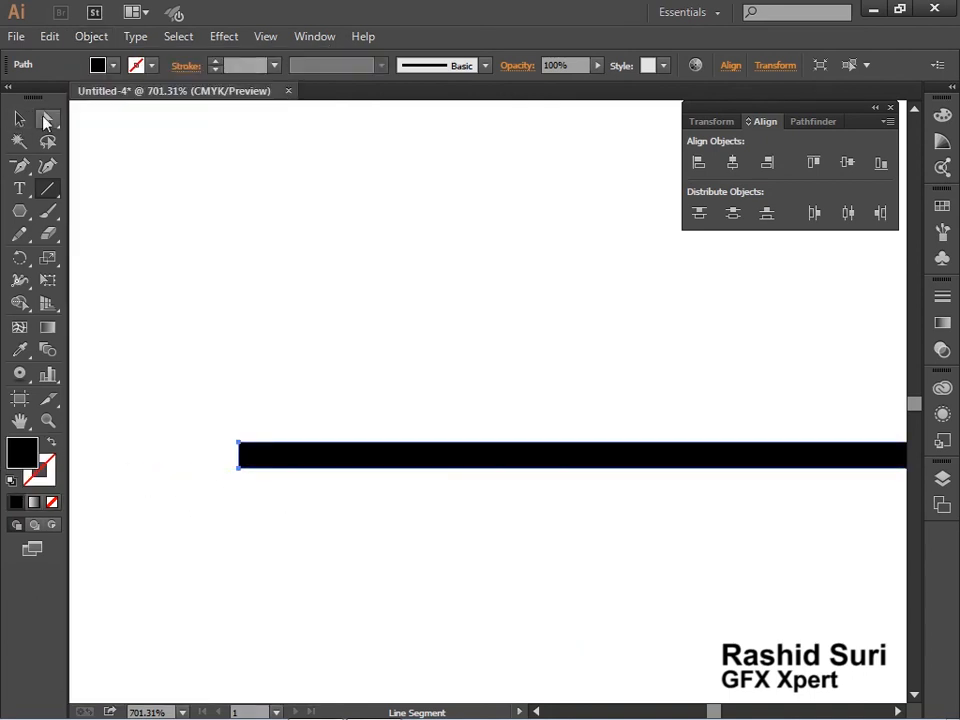
Give the outlined line a black stroke and a yellow fill
left_click(154, 66)
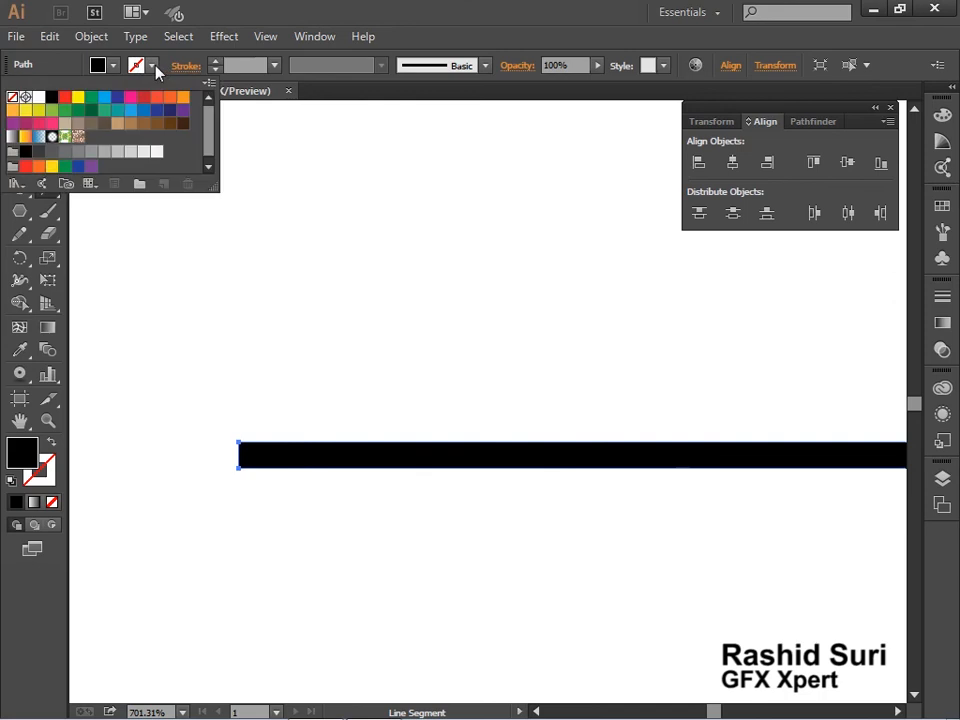
left_click(51, 98)
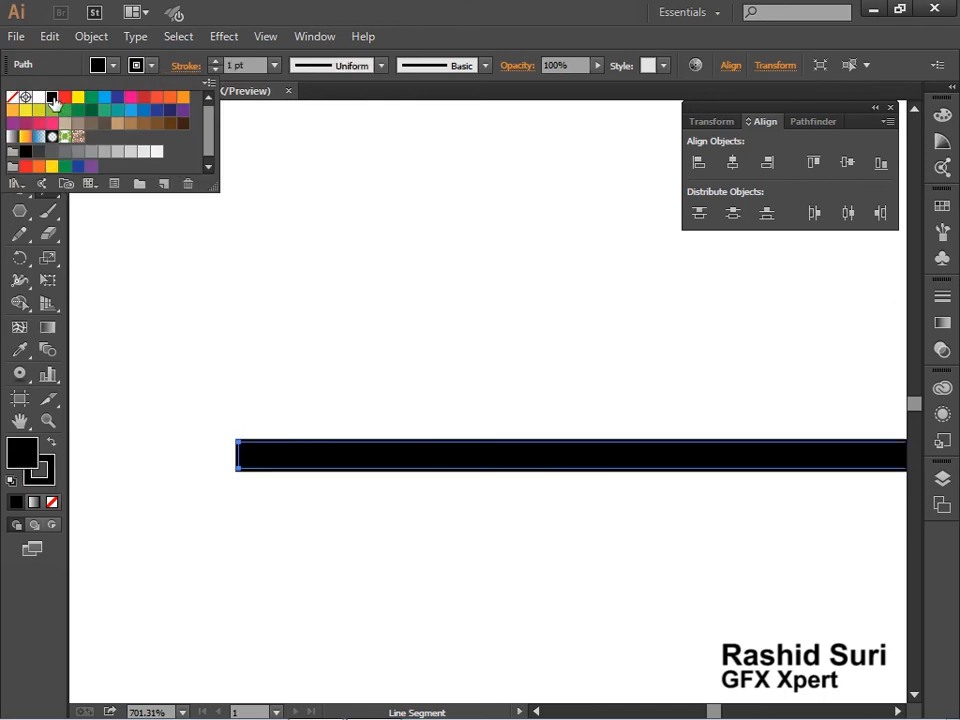
left_click(113, 66)
left_click(113, 66)
left_click(78, 98)
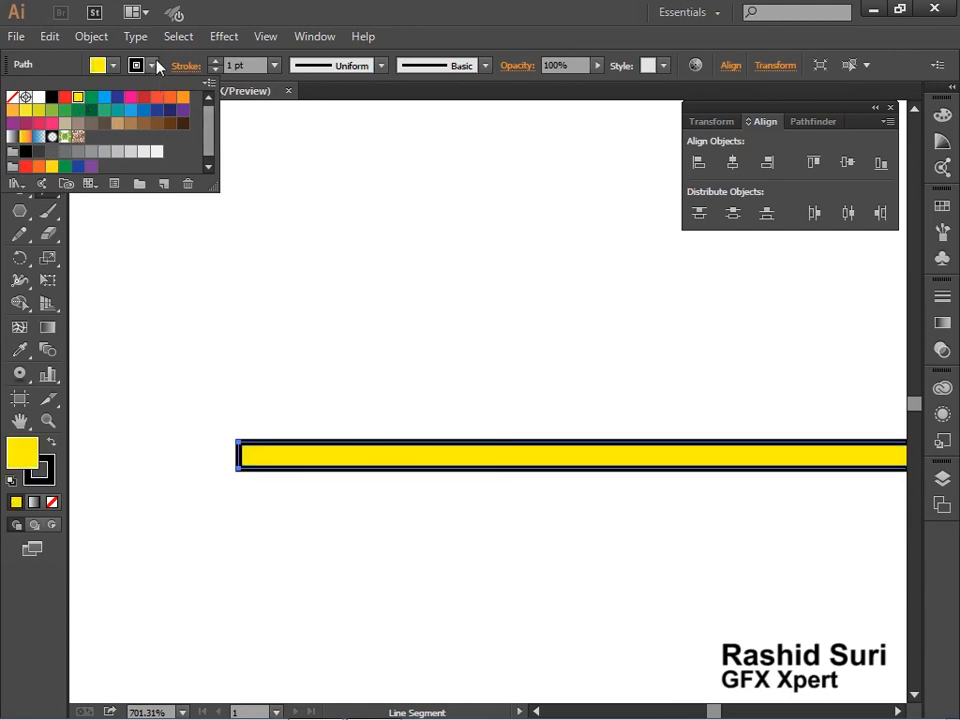
Pull the upper-left anchor point of the yellow bar upward to reshape the bar into a wedge
left_click(47, 119)
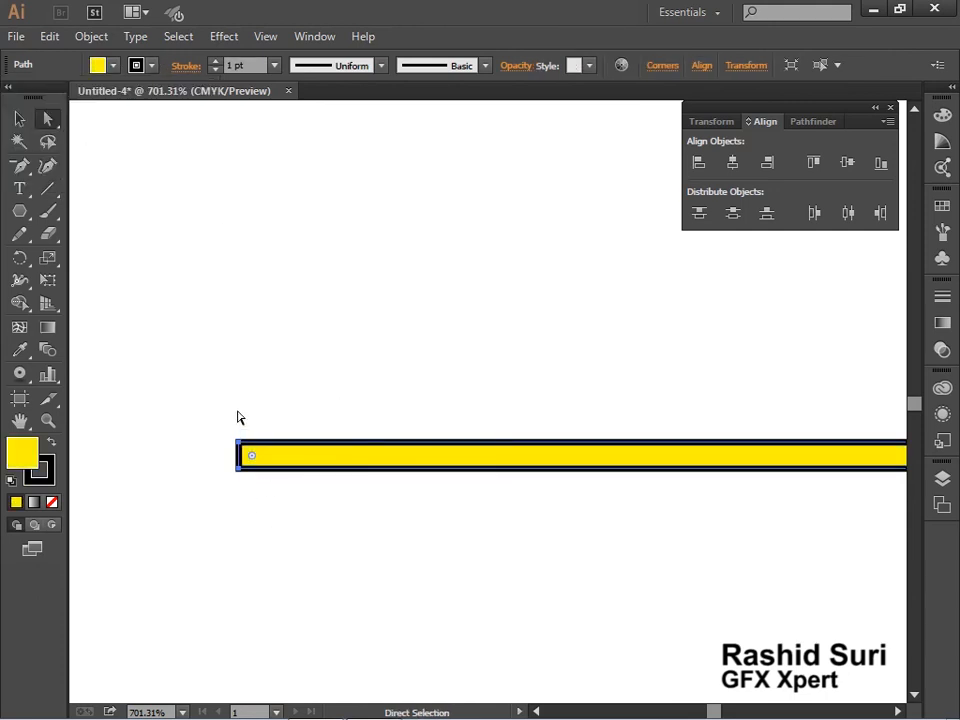
left_click_drag(242, 446, 229, 289)
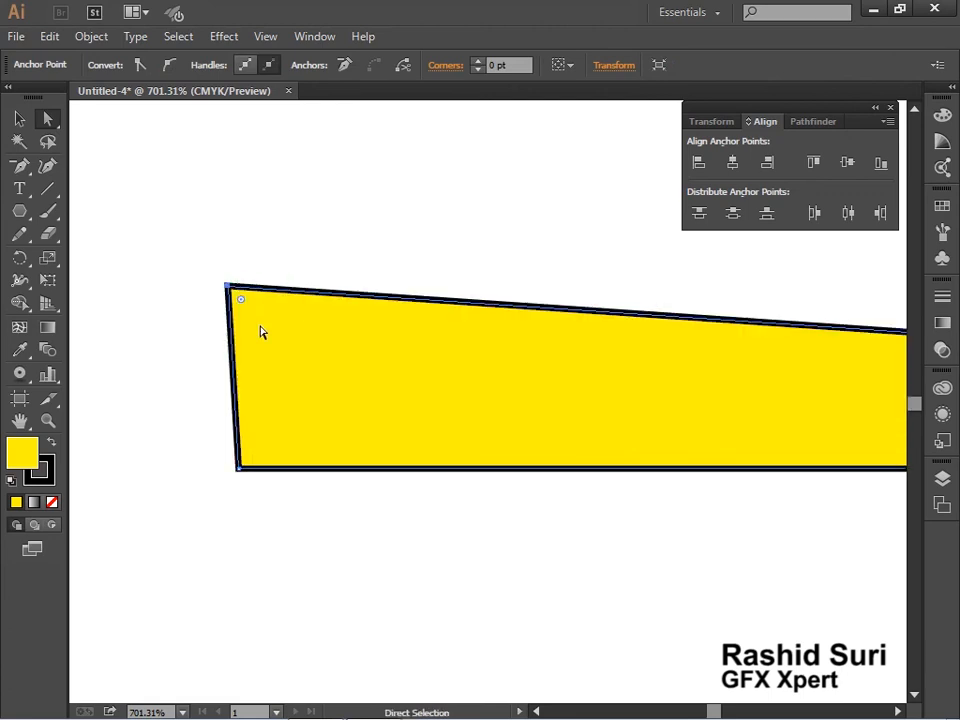
Review the brown grid, the layered PAKISTAN artwork and the yellow wedge together on the artboard
left_click(444, 422, "ctrl+alt")
left_click(444, 422, "ctrl+alt")
left_click(444, 422, "ctrl+alt")
left_click(444, 422, "ctrl+alt")
left_click(444, 422, "ctrl+alt")
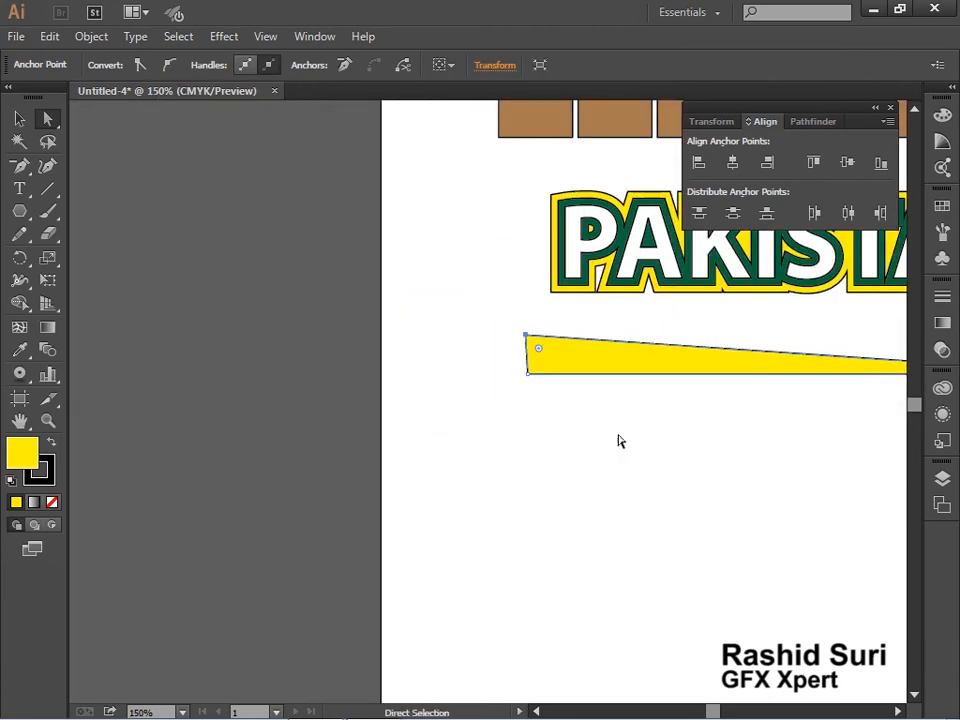
left_click_drag(670, 430, 382, 537)
left_click(375, 526, "ctrl")
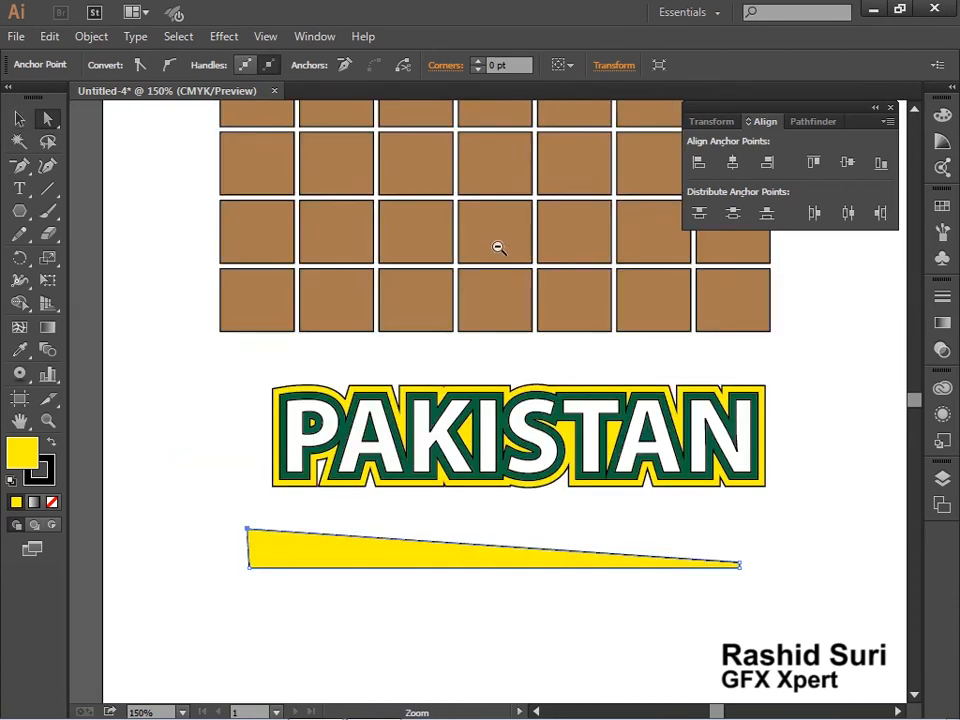
left_click(450, 253, "ctrl+alt")
left_click(486, 267, "ctrl+alt")
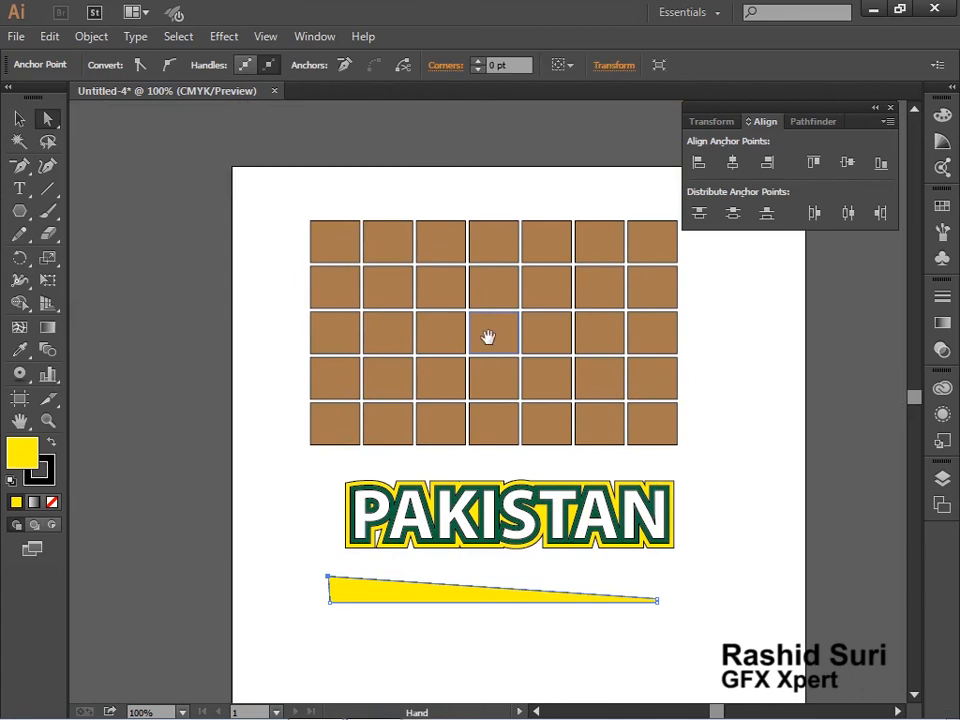
left_click_drag(489, 336, 484, 378)
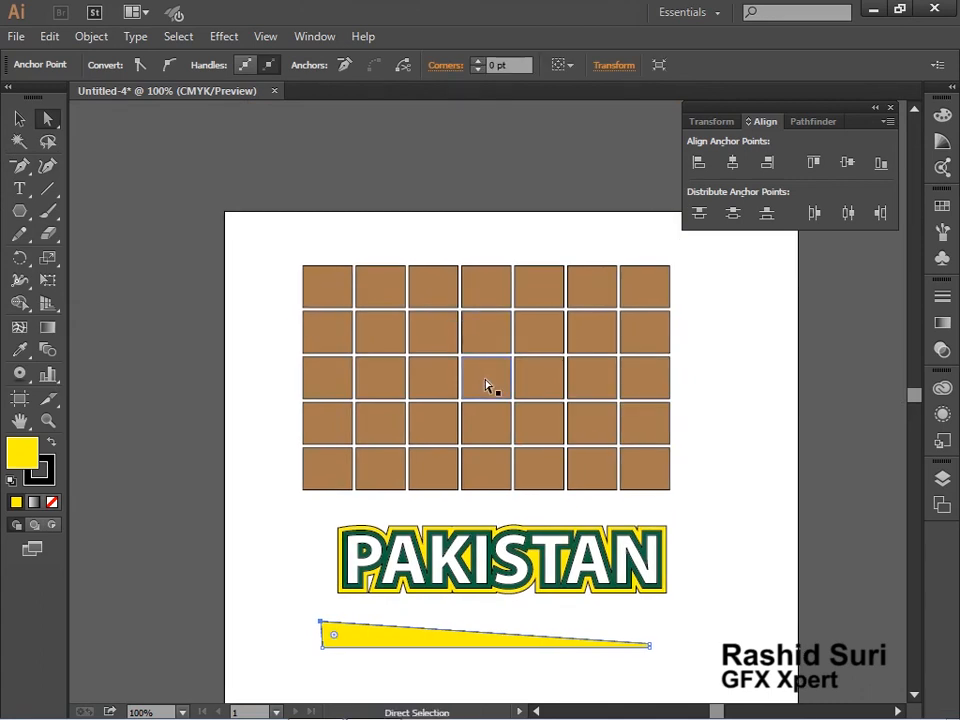